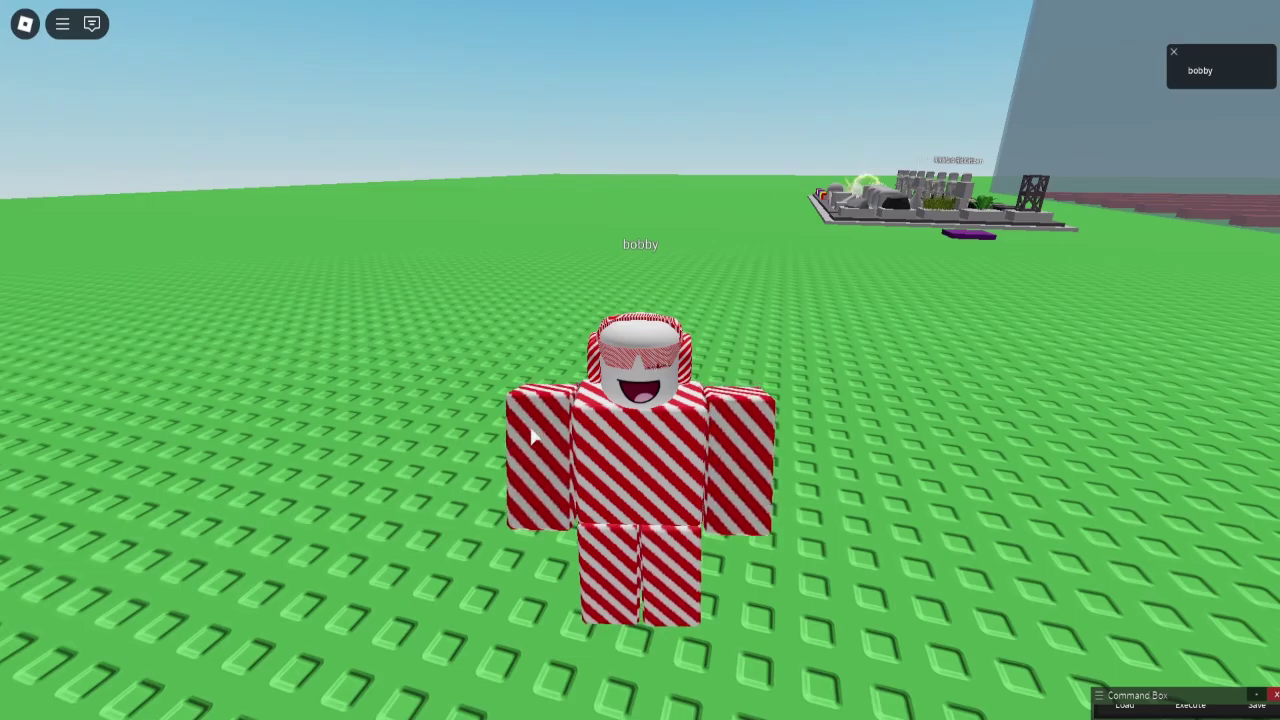
pyautogui.moveTo(550, 437); pyautogui.dragTo(577, 412)
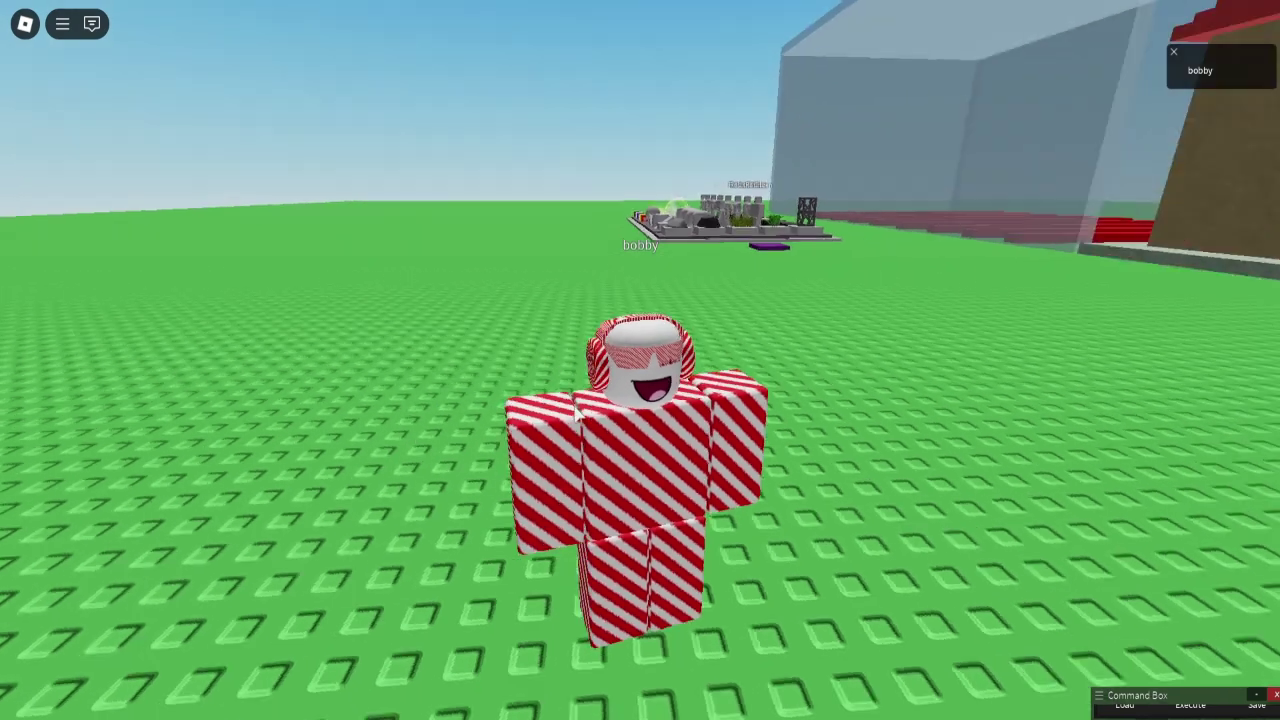
pyautogui.press('s')
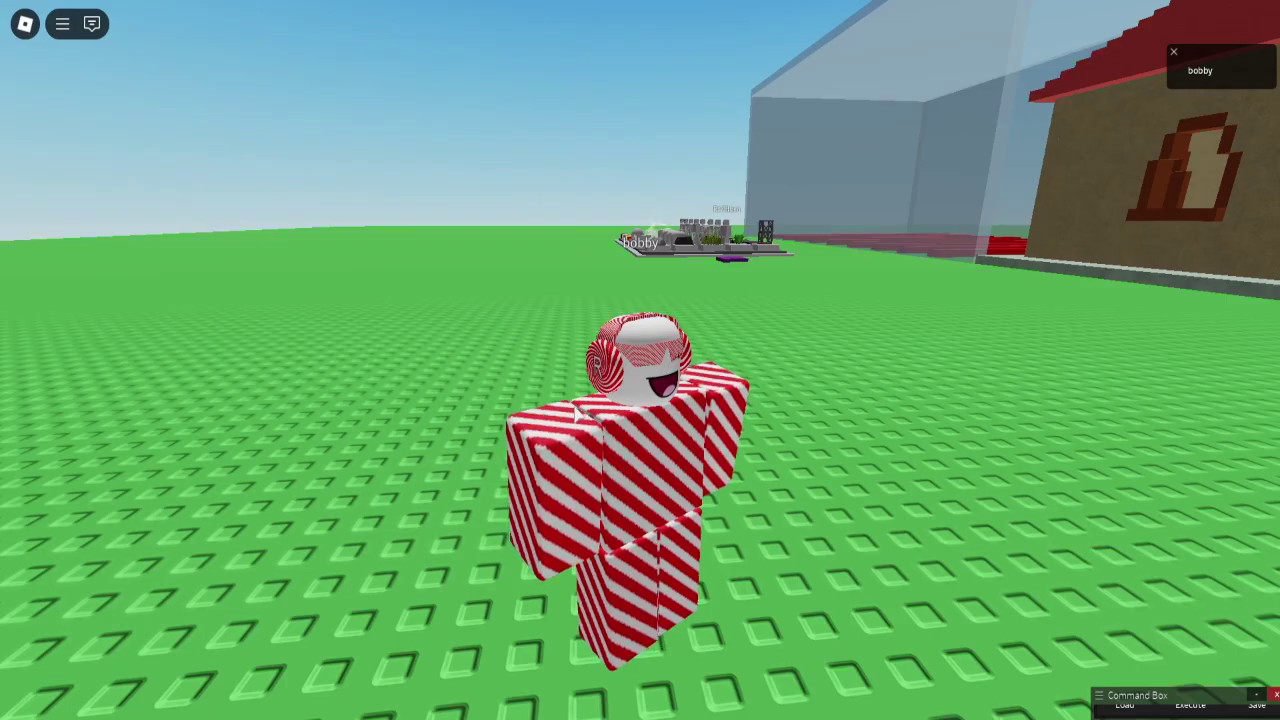
pyautogui.press('w')
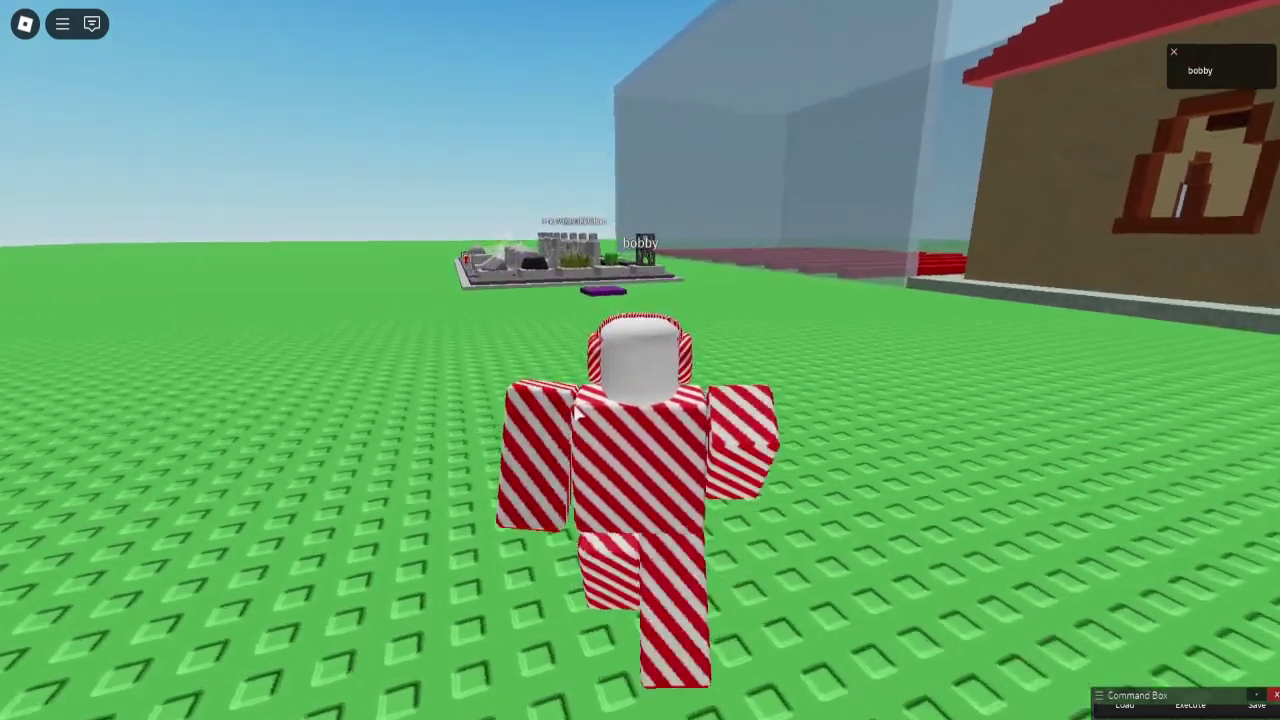
pyautogui.rightClick(577, 412)
pyautogui.press('s')
pyautogui.scroll(-3, 577, 412)
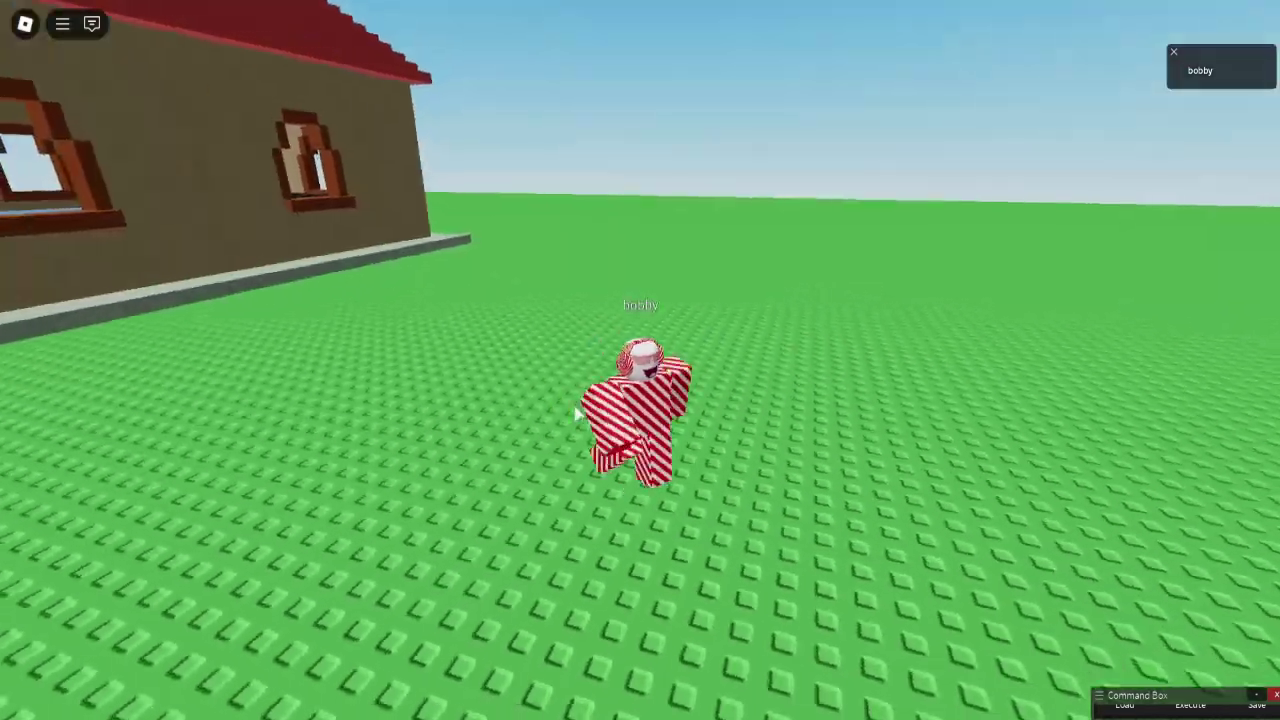
pyautogui.press('s')
pyautogui.rightClick(577, 412)
pyautogui.press('s')
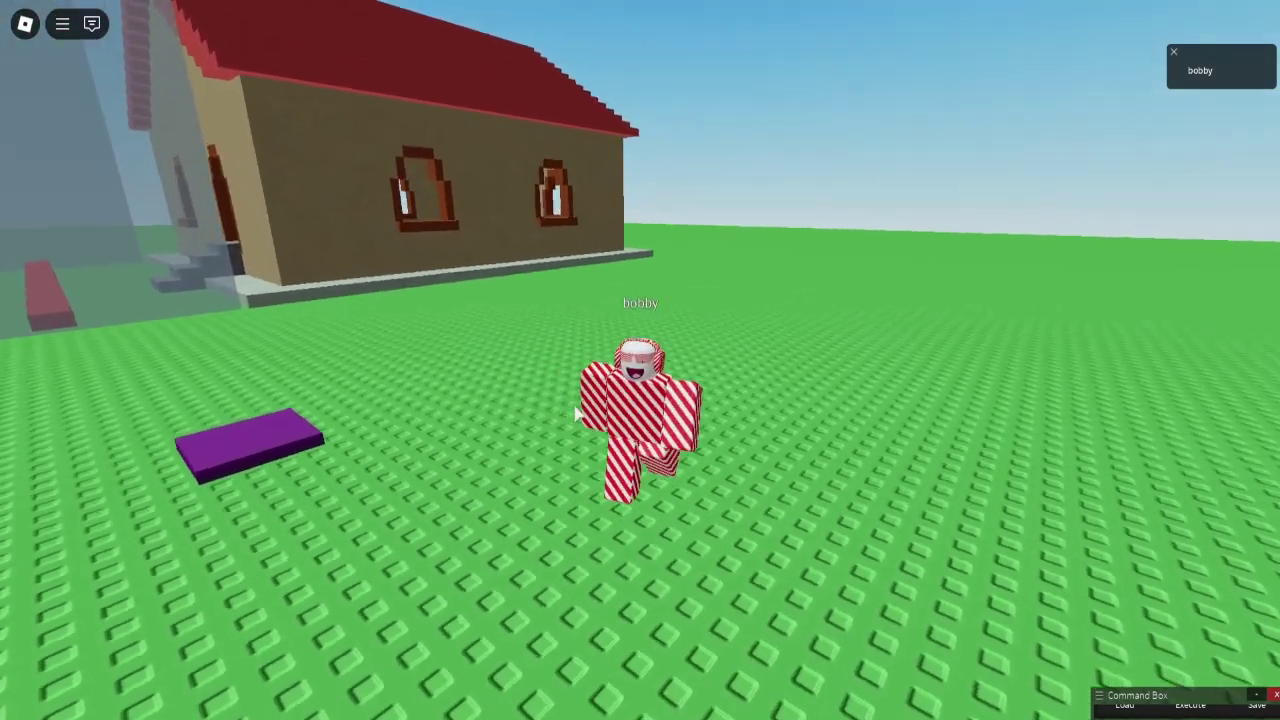
pyautogui.scroll(3, 577, 412)
pyautogui.scroll(1, 577, 412)
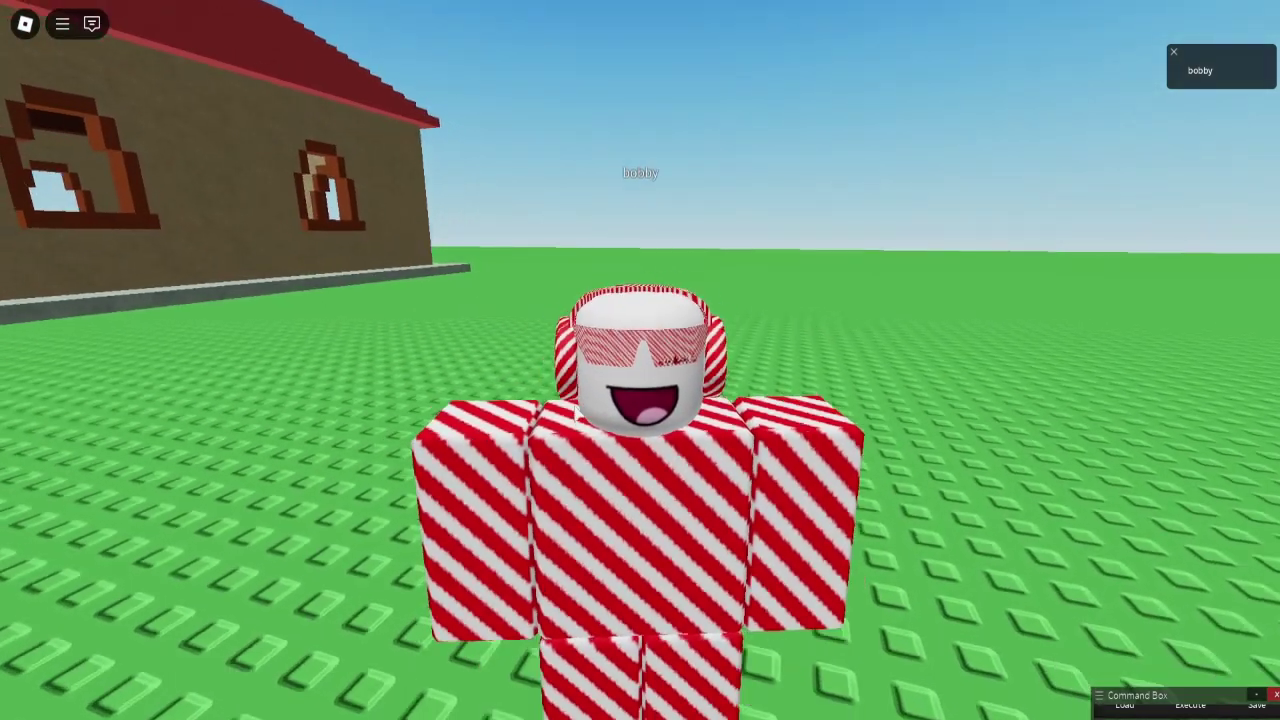
pyautogui.scroll(-2, 577, 412)
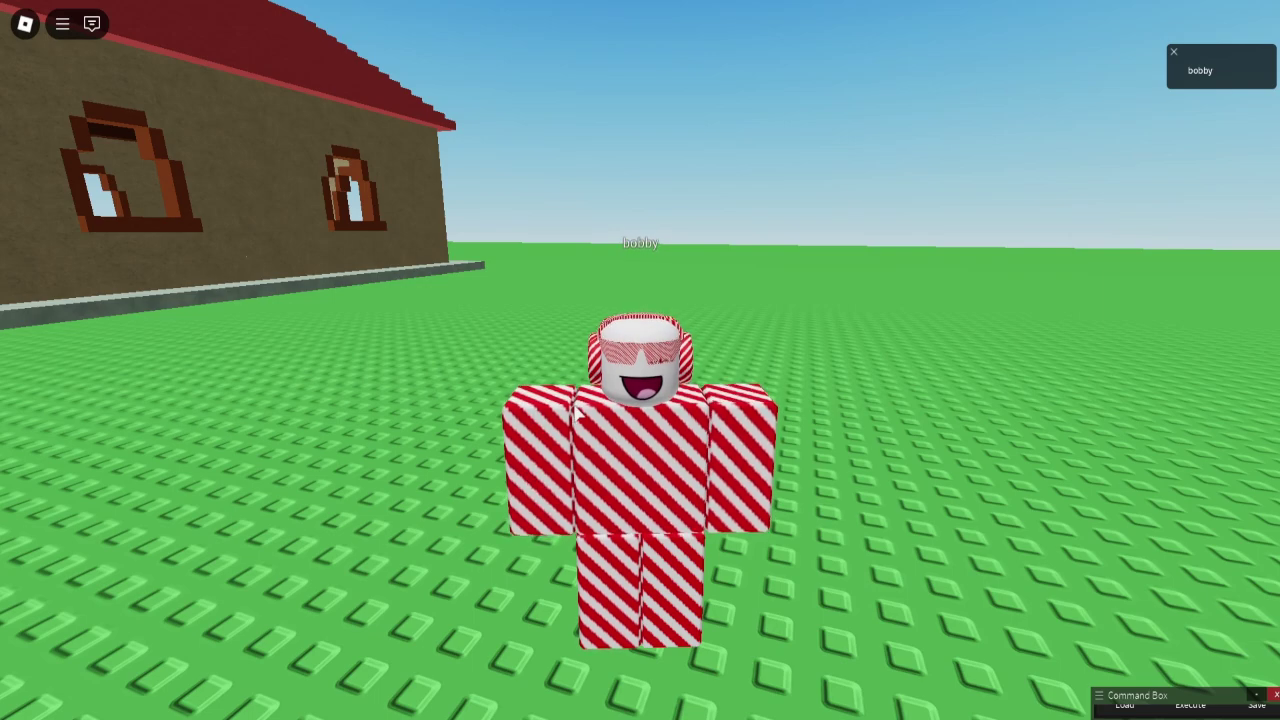
pyautogui.rightClick(530, 398)
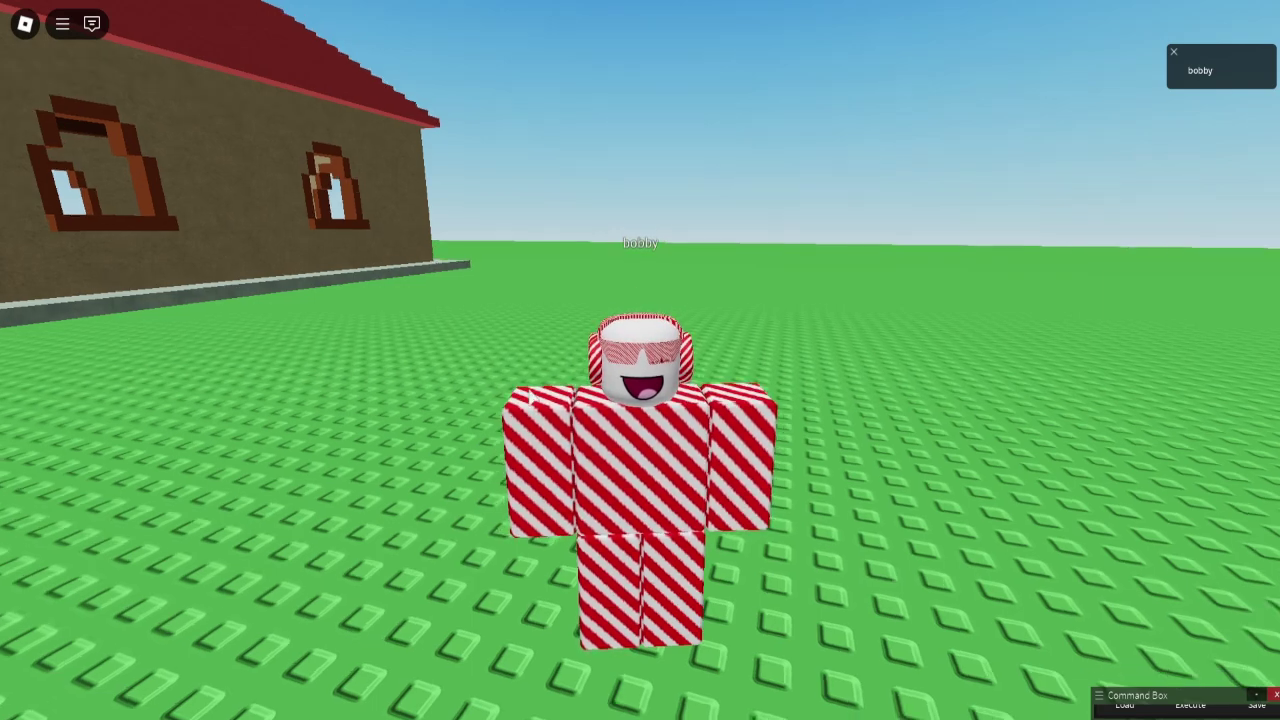
pyautogui.press('a')
pyautogui.press('s')
pyautogui.scroll(-3, 530, 398)
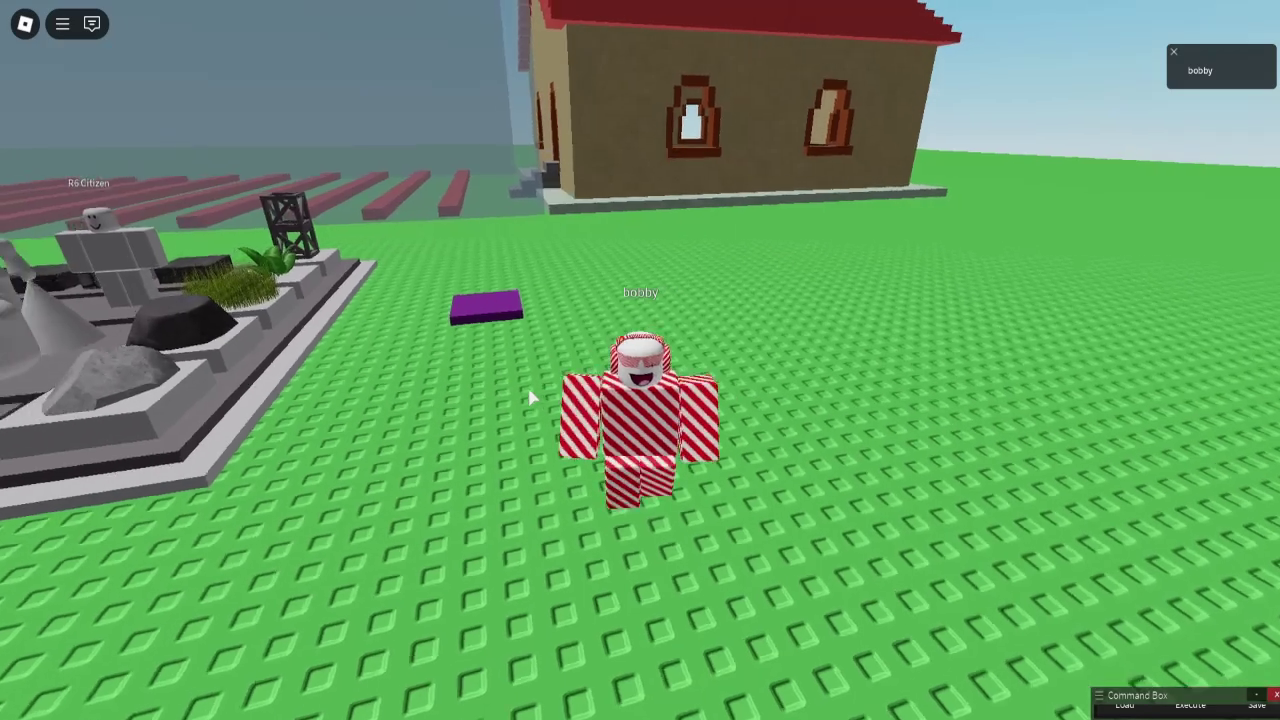
# - Open the Dex explorer with the ":dex me" command, look through the Workspace contents, and hide the explorer panels
pyautogui.press("'")
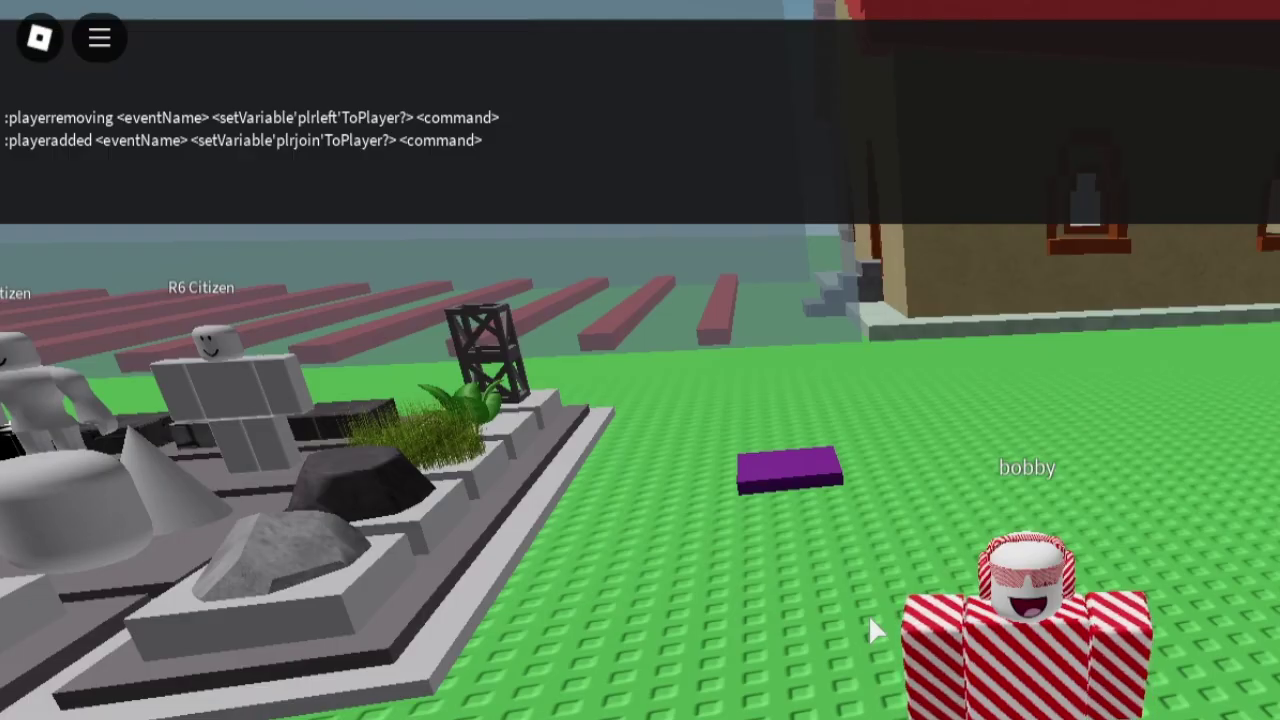
pyautogui.write(':dex me')
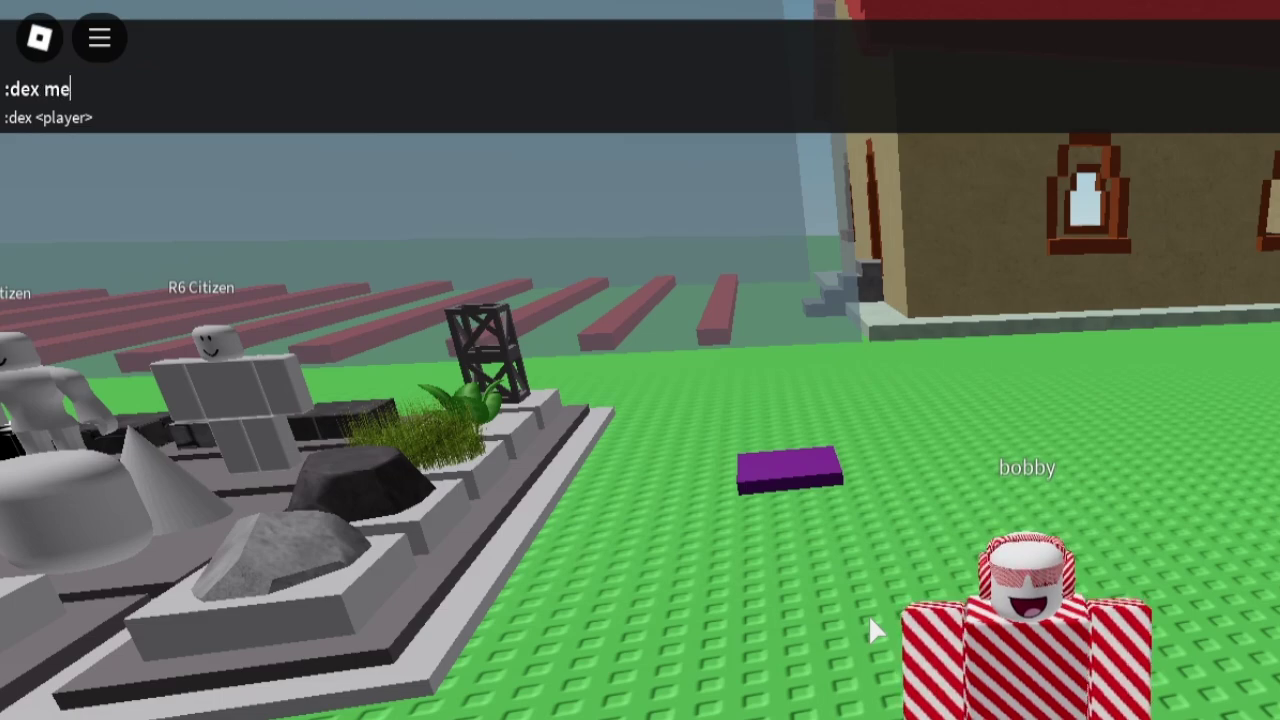
pyautogui.press('Return')
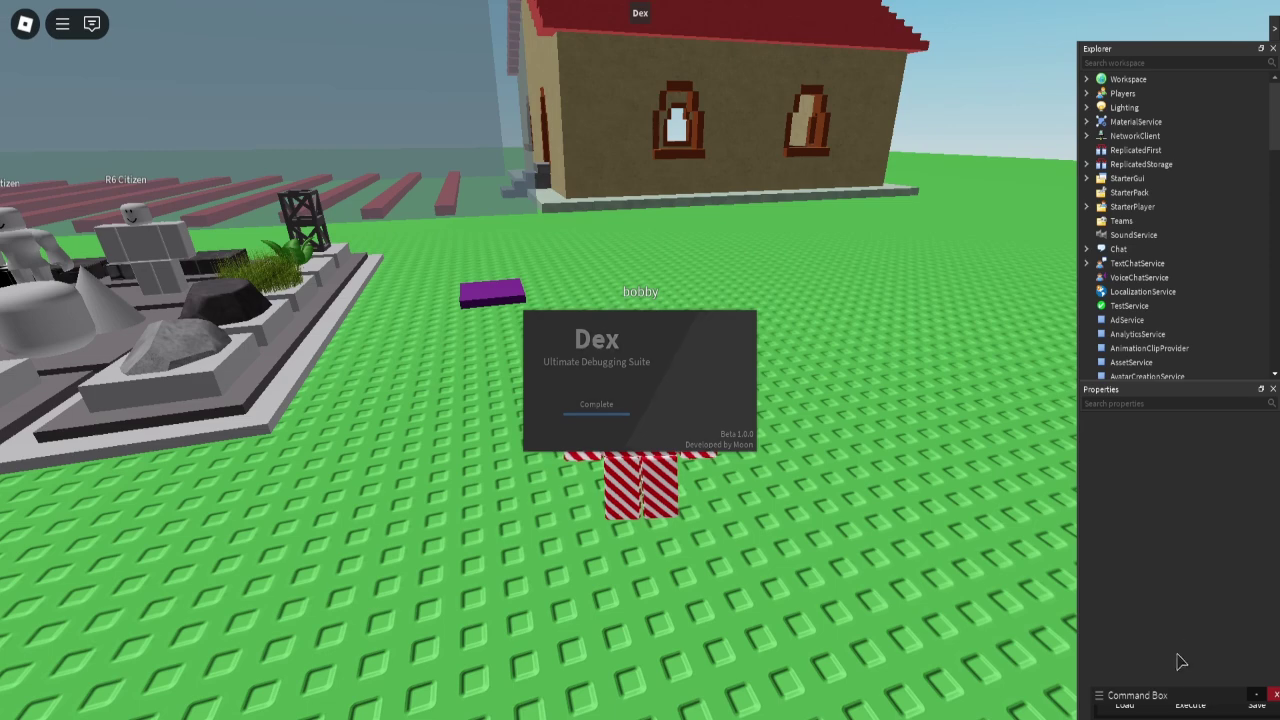
pyautogui.click(1088, 80)
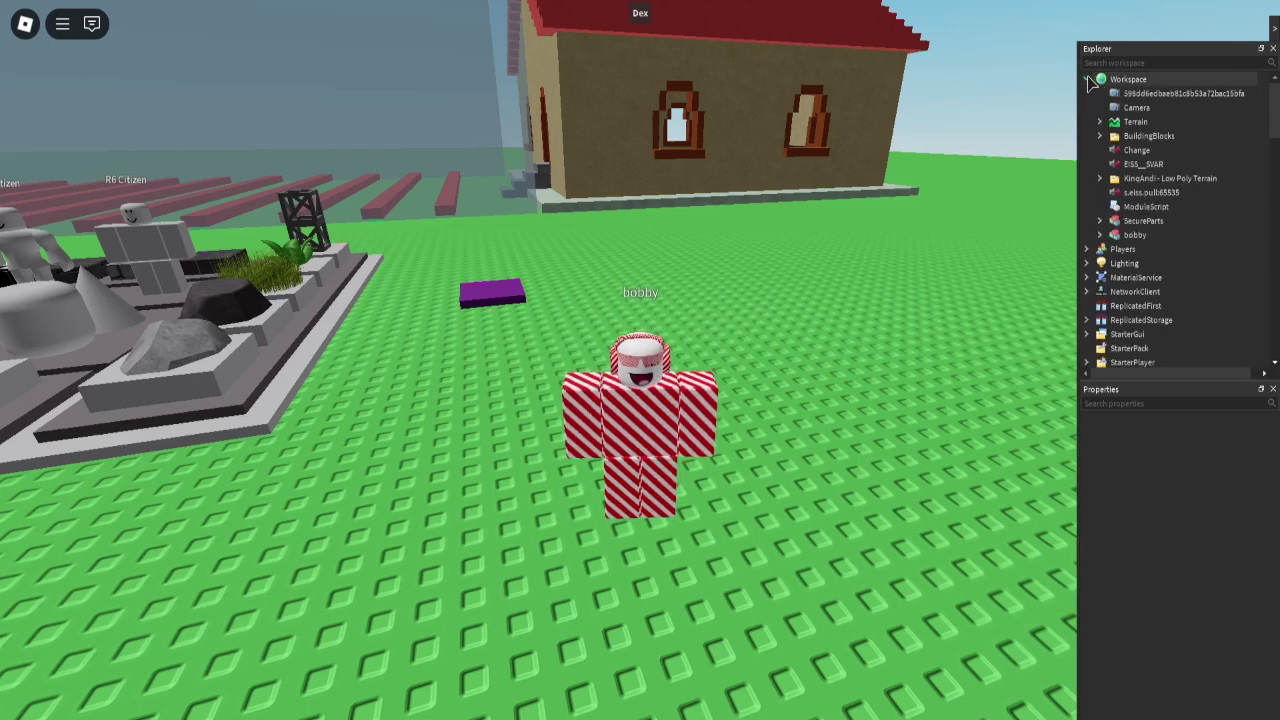
pyautogui.click(1088, 80)
pyautogui.click(1274, 28)
# - Get the building tools with the ":f3x" chat command and equip them on an open area of the baseplate
pyautogui.rightClick(609, 286)
pyautogui.press('w')
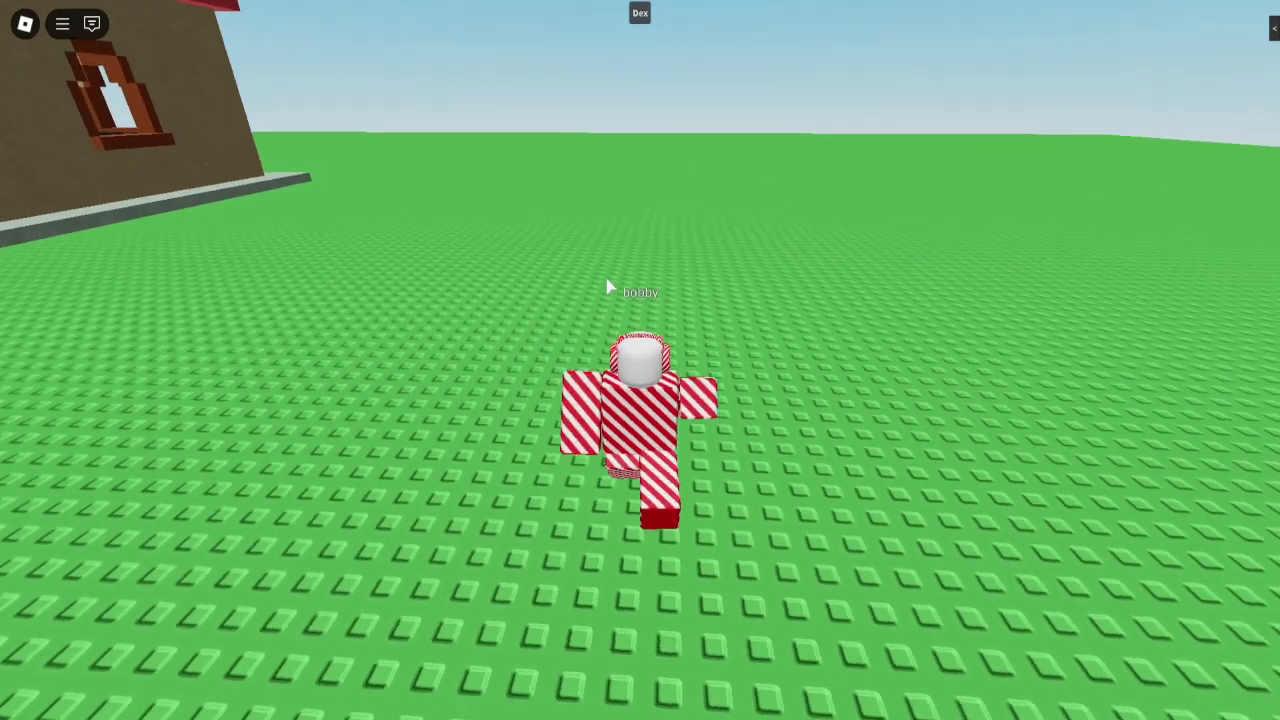
pyautogui.press('/')
pyautogui.write(':f3x')
pyautogui.press('Return')
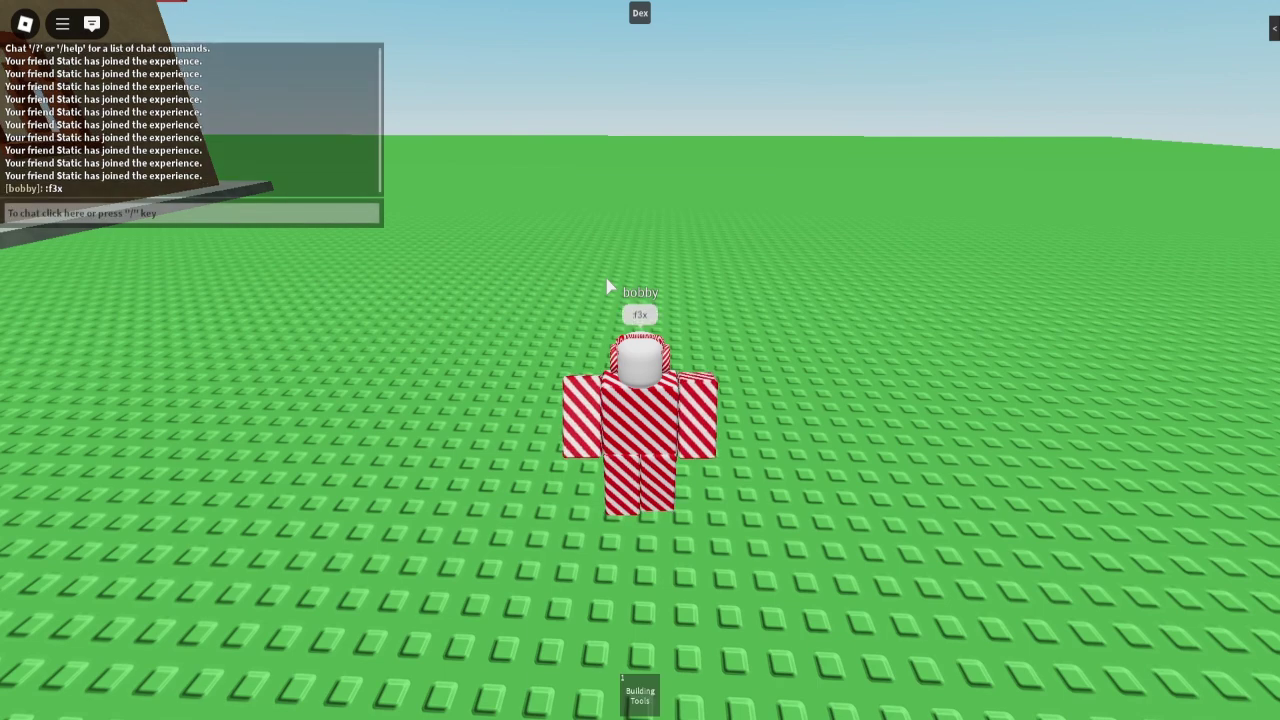
pyautogui.press('1')
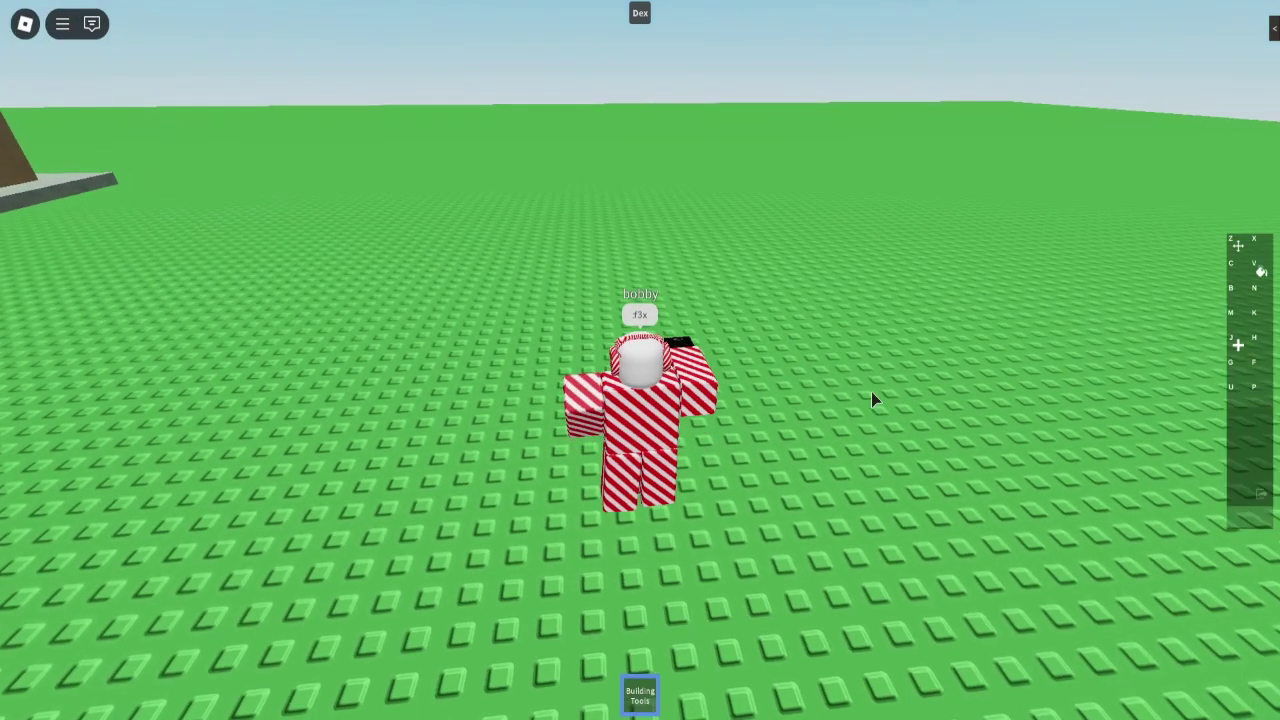
# - Create a normal part on the baseplate and resize it into an upright wall of about 61 × 62 × 1 studs
pyautogui.press('s')
pyautogui.click(1238, 345)
pyautogui.rightClick(797, 363)
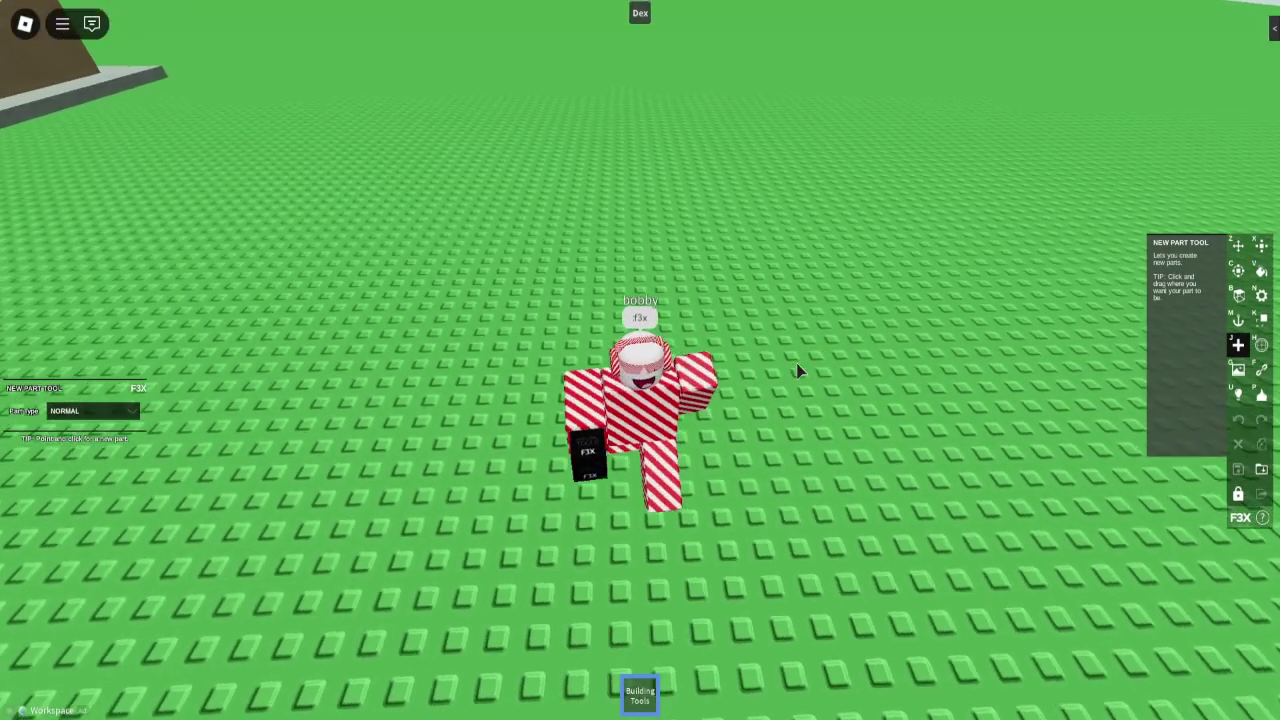
pyautogui.click(686, 255)
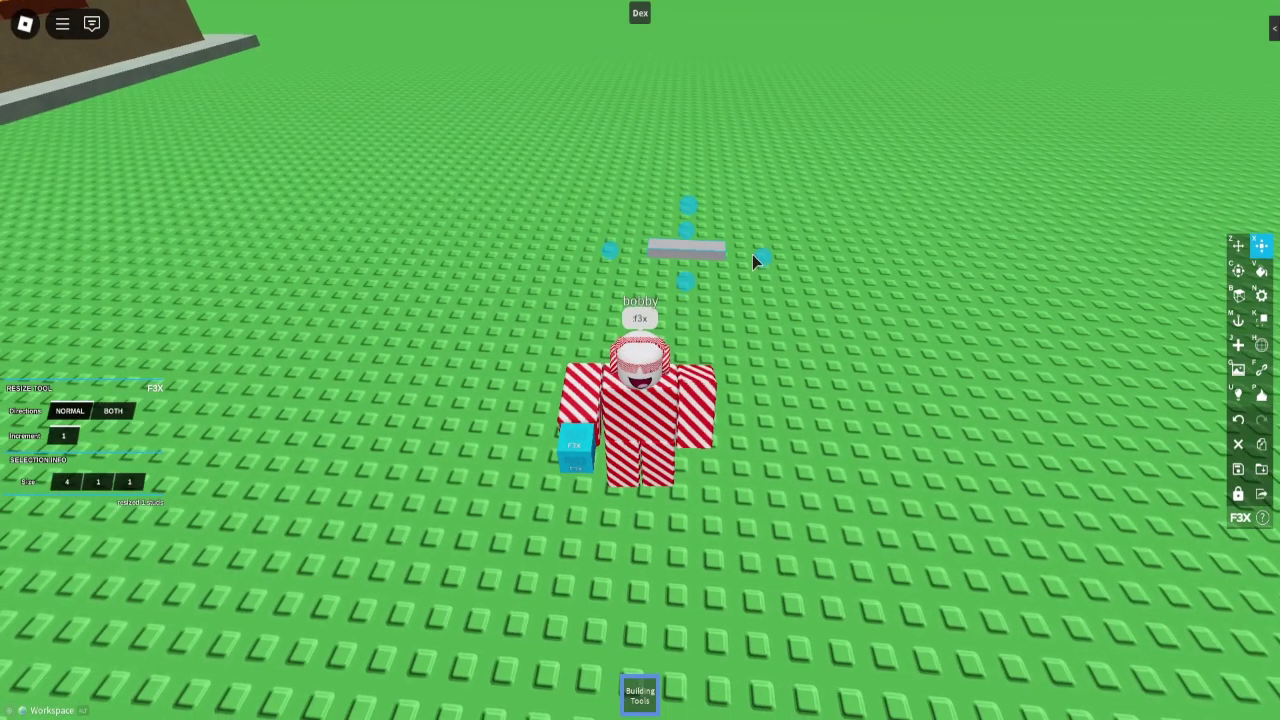
pyautogui.moveTo(760, 259); pyautogui.dragTo(1111, 337)
pyautogui.moveTo(808, 309); pyautogui.dragTo(855, 18)
pyautogui.scroll(-5, 875, 395)
pyautogui.moveTo(709, 267); pyautogui.dragTo(728, 103)
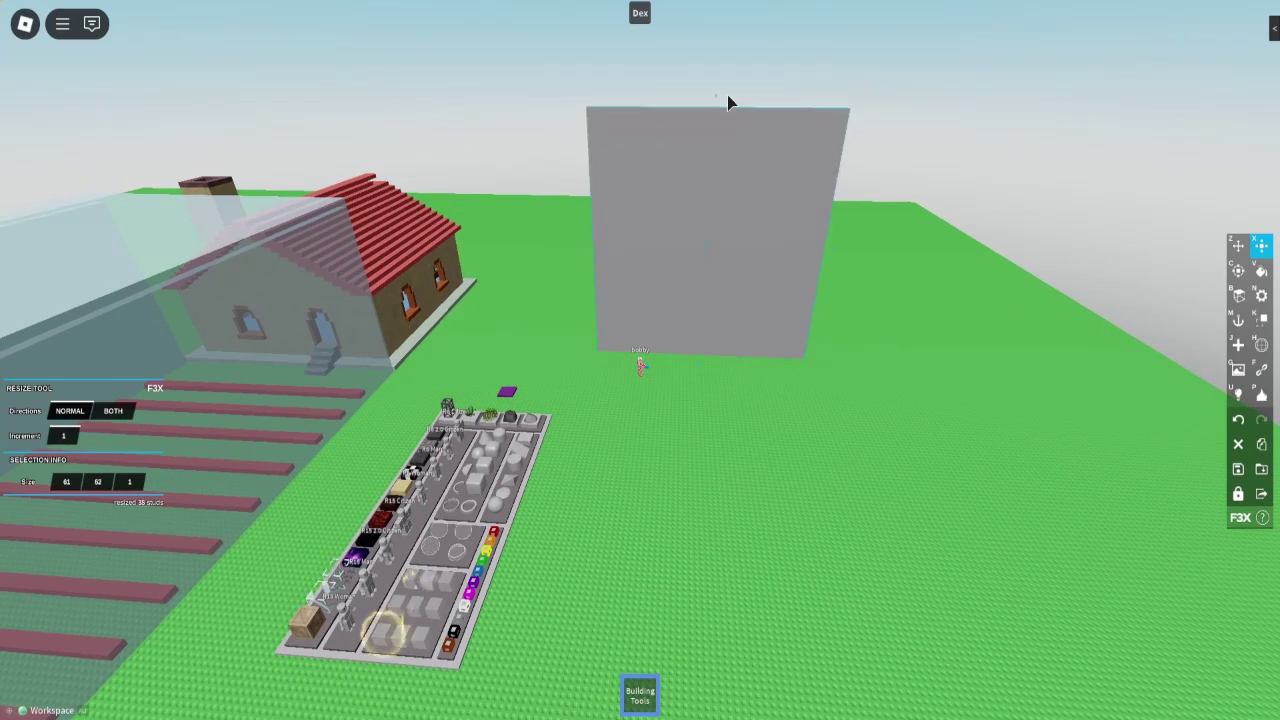
# - Paint the large wall Really black and set its material to Neon
pyautogui.click(1262, 271)
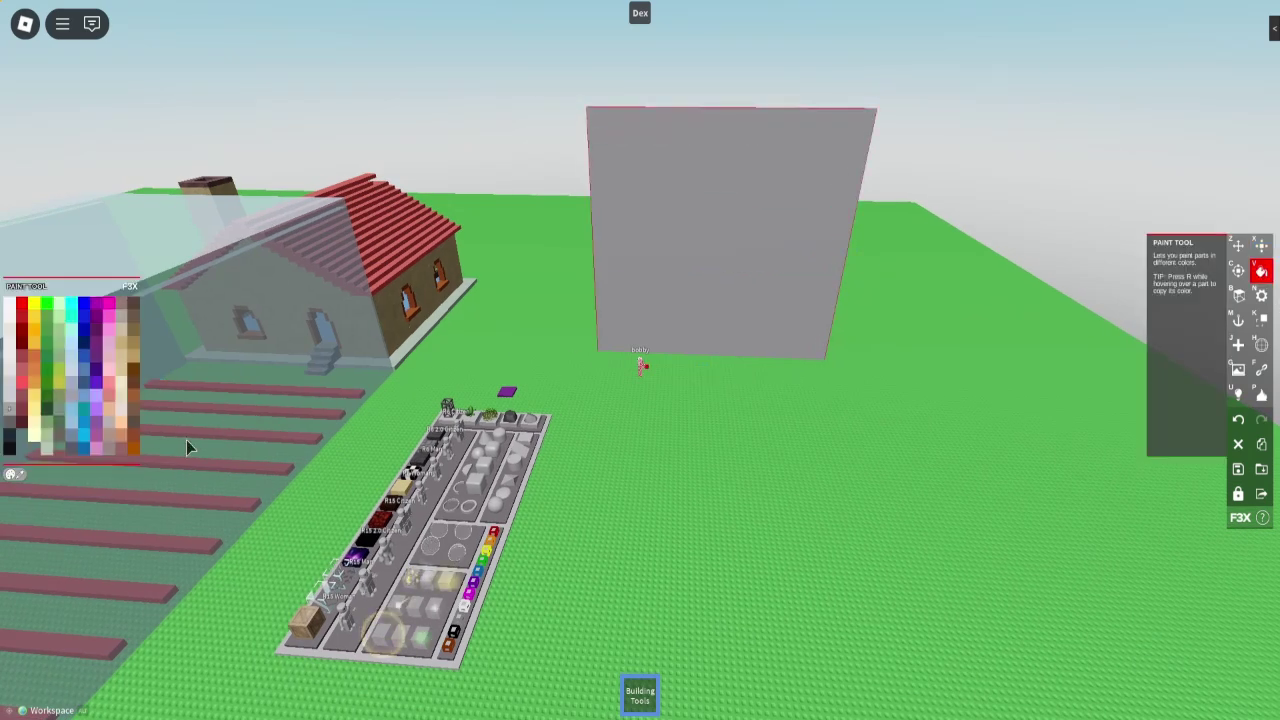
pyautogui.click(9, 446)
pyautogui.press('n')
pyautogui.click(92, 345)
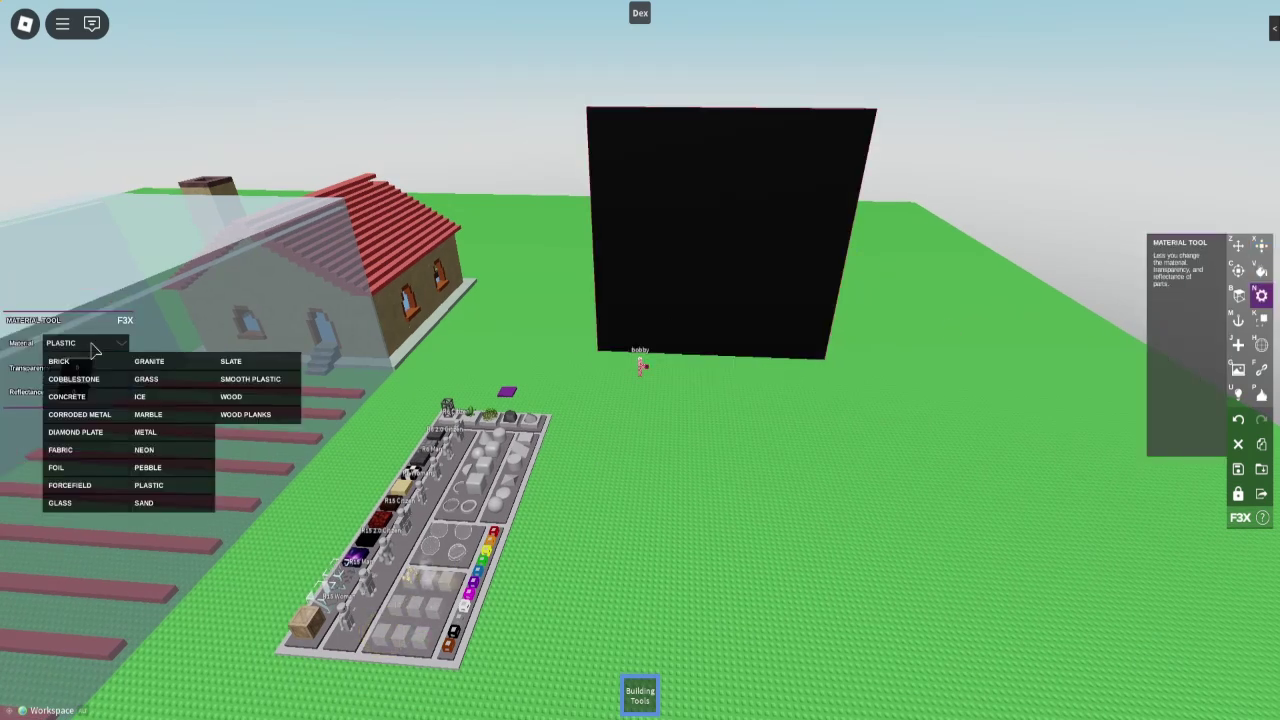
pyautogui.click(174, 452)
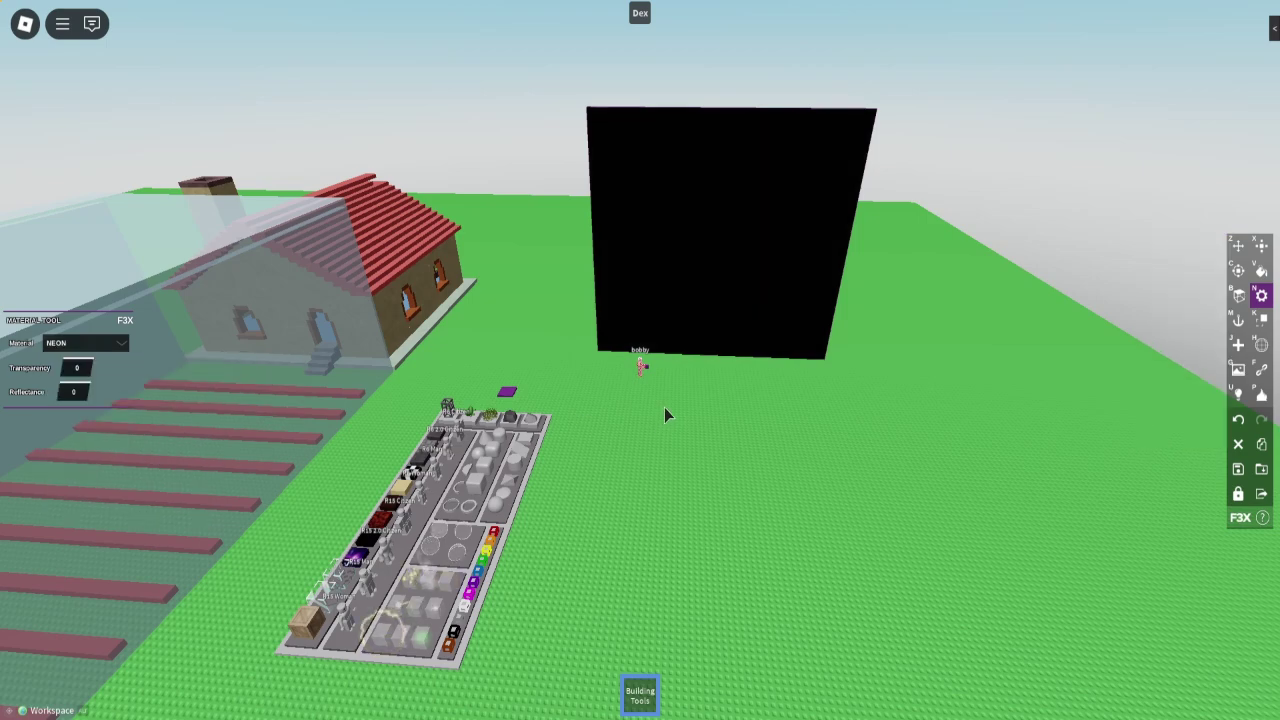
# - Put the building tools away, enable flight with the ":fly" chat command, and hover in front of the black wall
pyautogui.press('1')
pyautogui.press('d')
pyautogui.scroll(6, 725, 399)
pyautogui.scroll(5, 728, 404)
pyautogui.press('s')
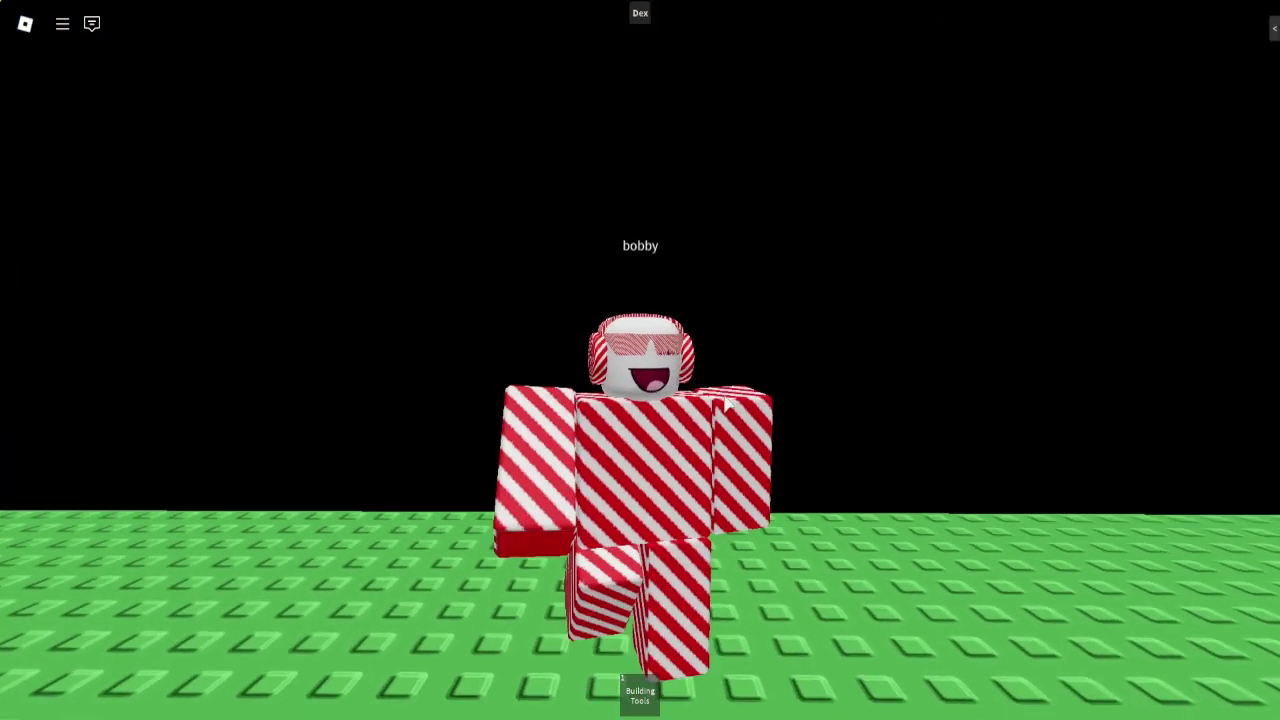
pyautogui.scroll(-6, 728, 404)
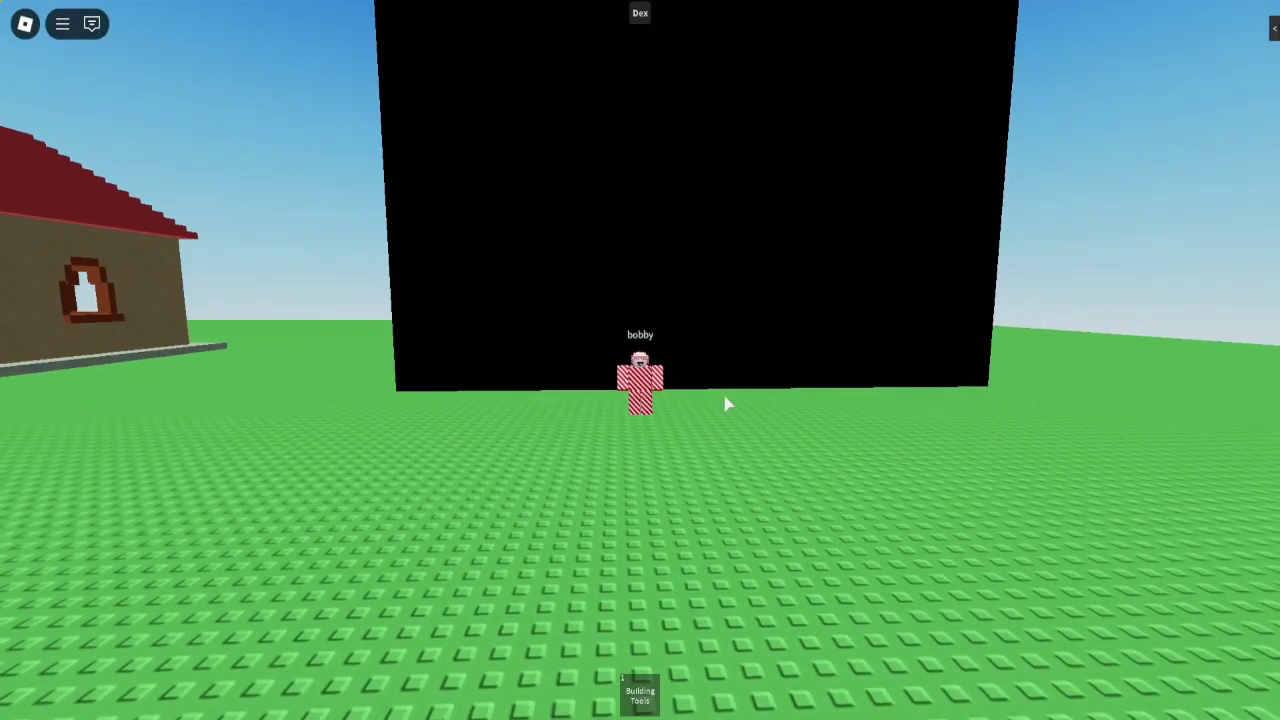
pyautogui.press('/')
pyautogui.write(':fly')
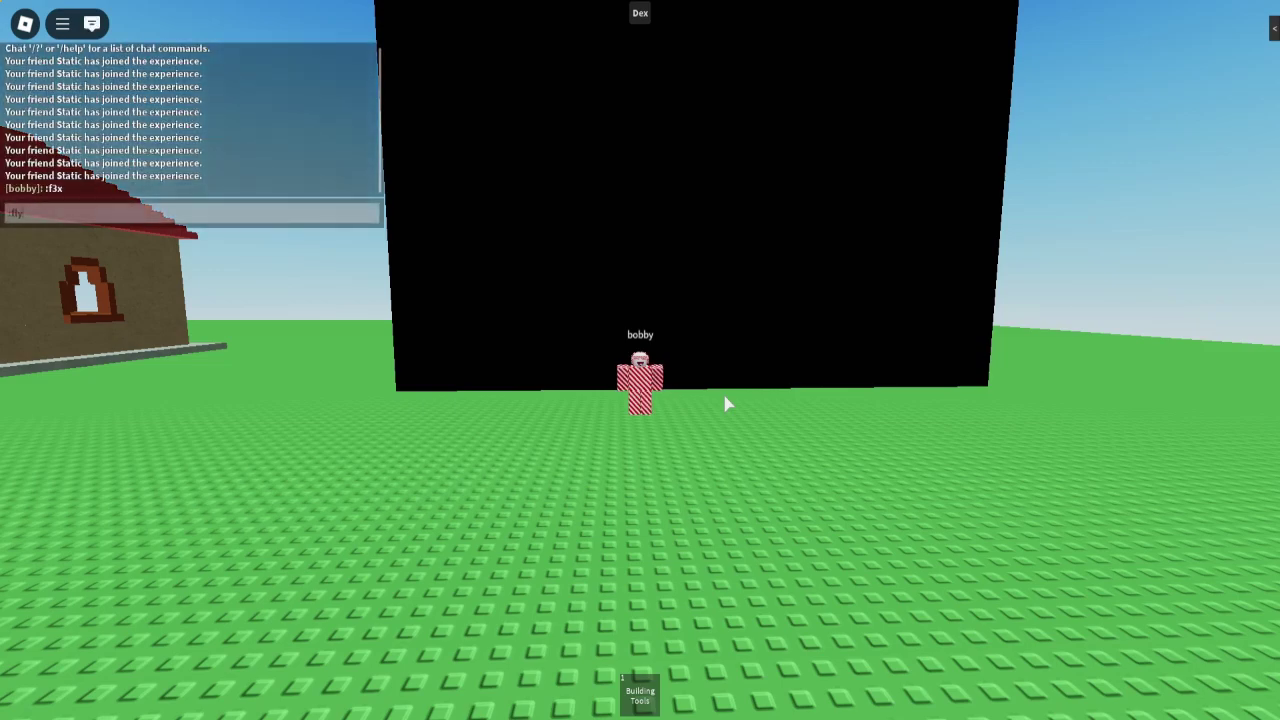
pyautogui.click(92, 24)
pyautogui.press('w')
pyautogui.scroll(5, 386, 240)
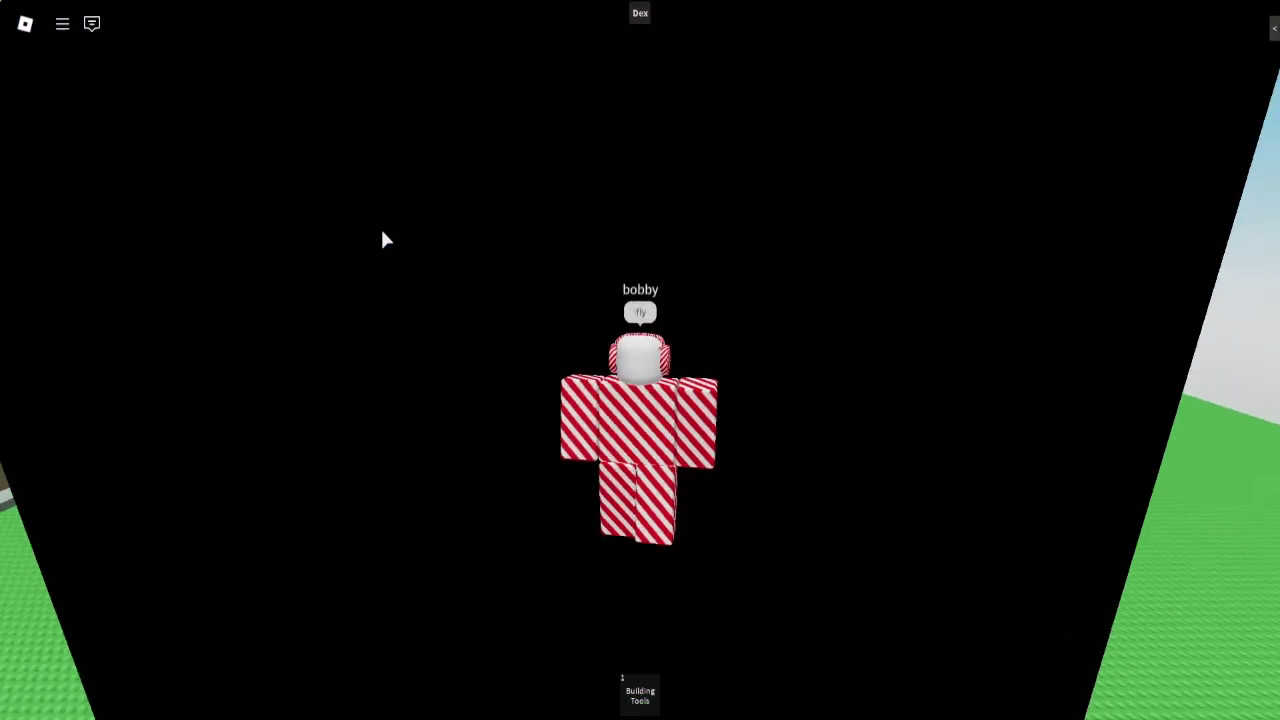
pyautogui.press('s')
pyautogui.press('w')
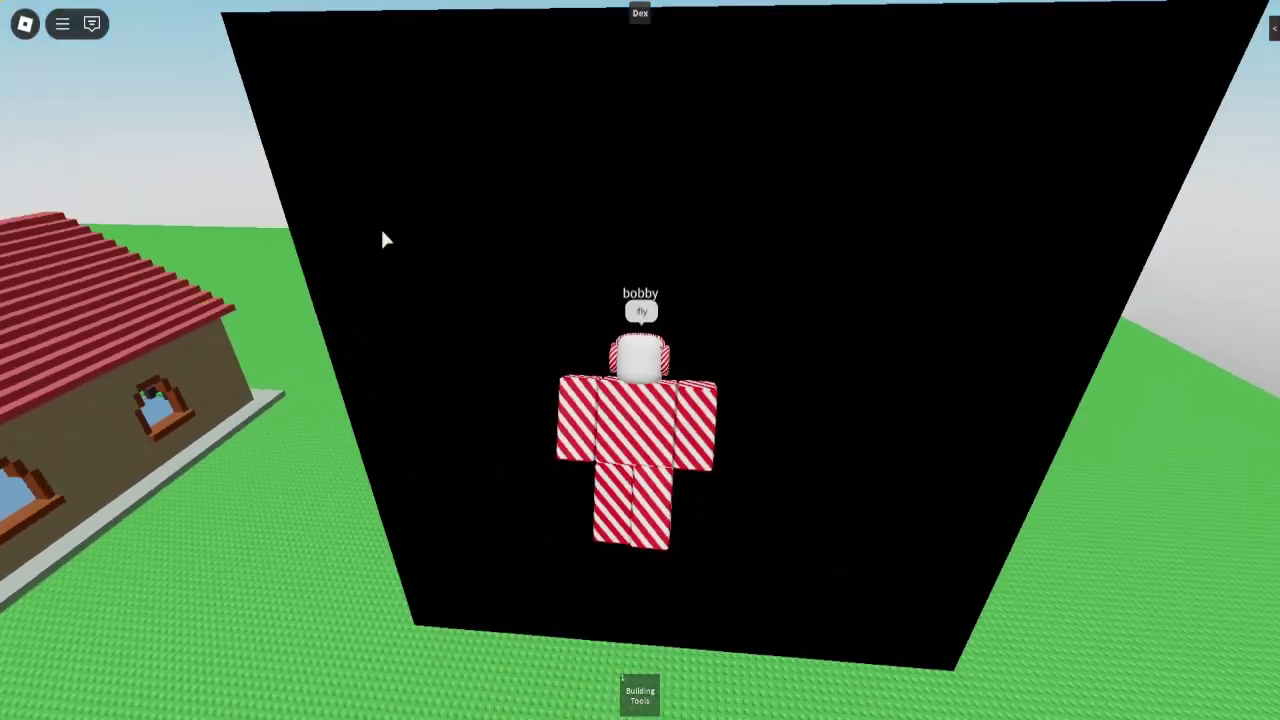
# - Re-equip the building tools, create a normal part on the black wall's face, and resize it to 6 × 2 × 2 studs
pyautogui.press('1')
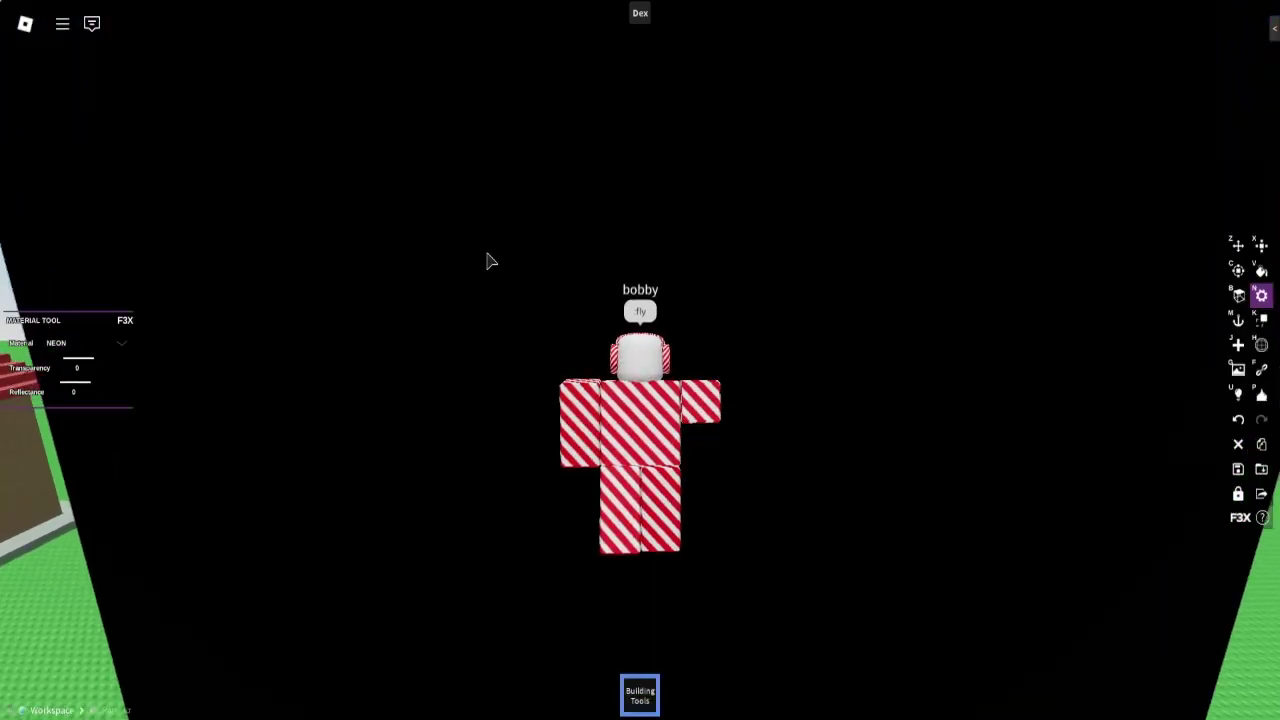
pyautogui.click(1237, 345)
pyautogui.scroll(-5, 911, 331)
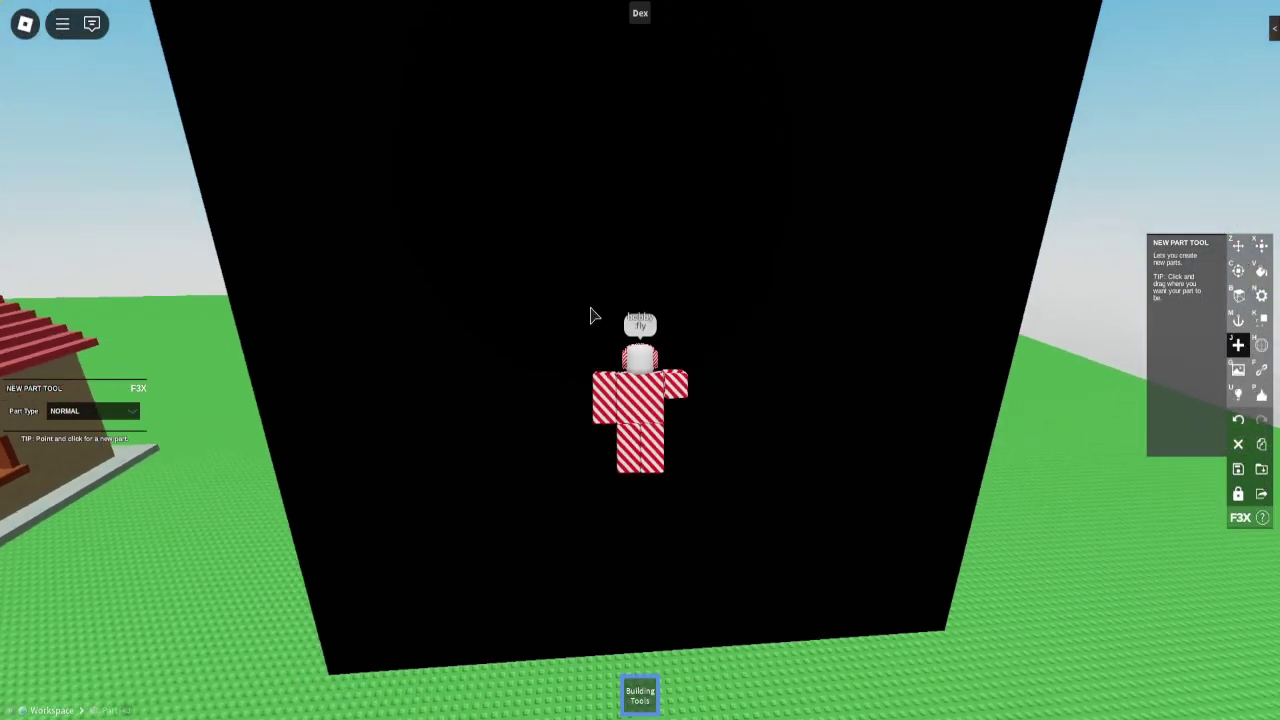
pyautogui.press('x')
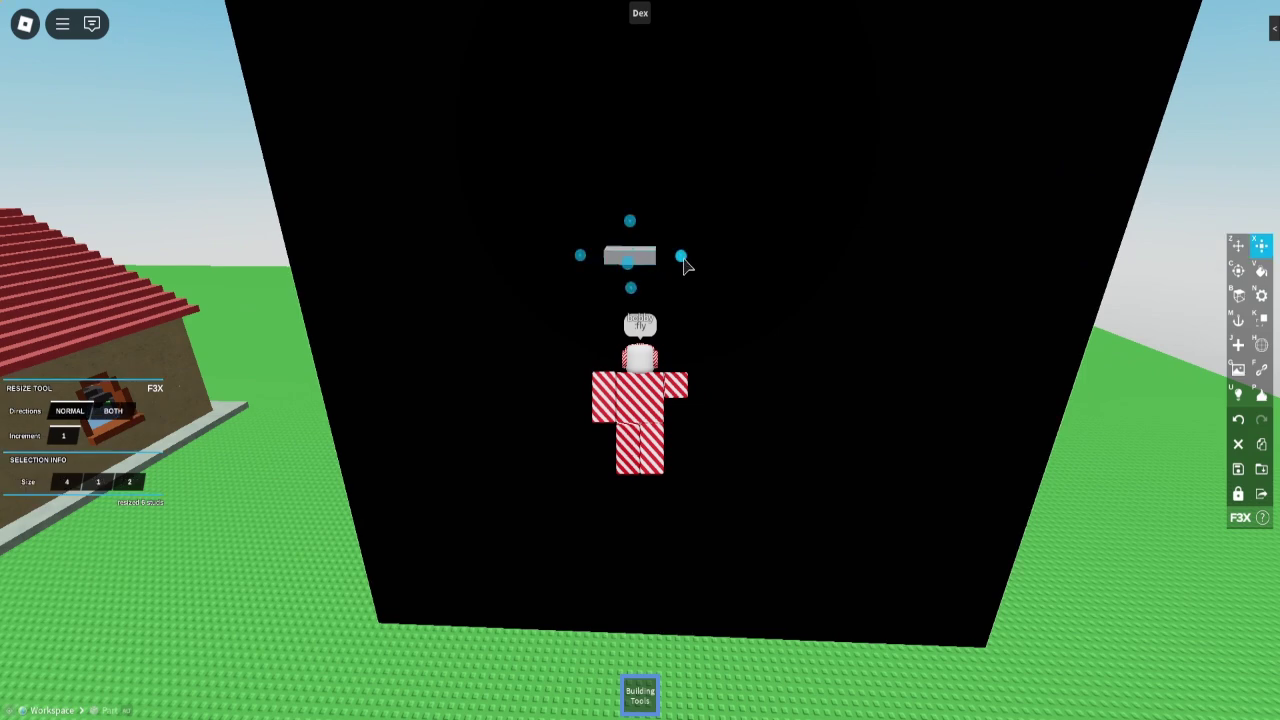
pyautogui.moveTo(643, 290); pyautogui.dragTo(644, 309)
pyautogui.scroll(2, 686, 293)
pyautogui.press('w')
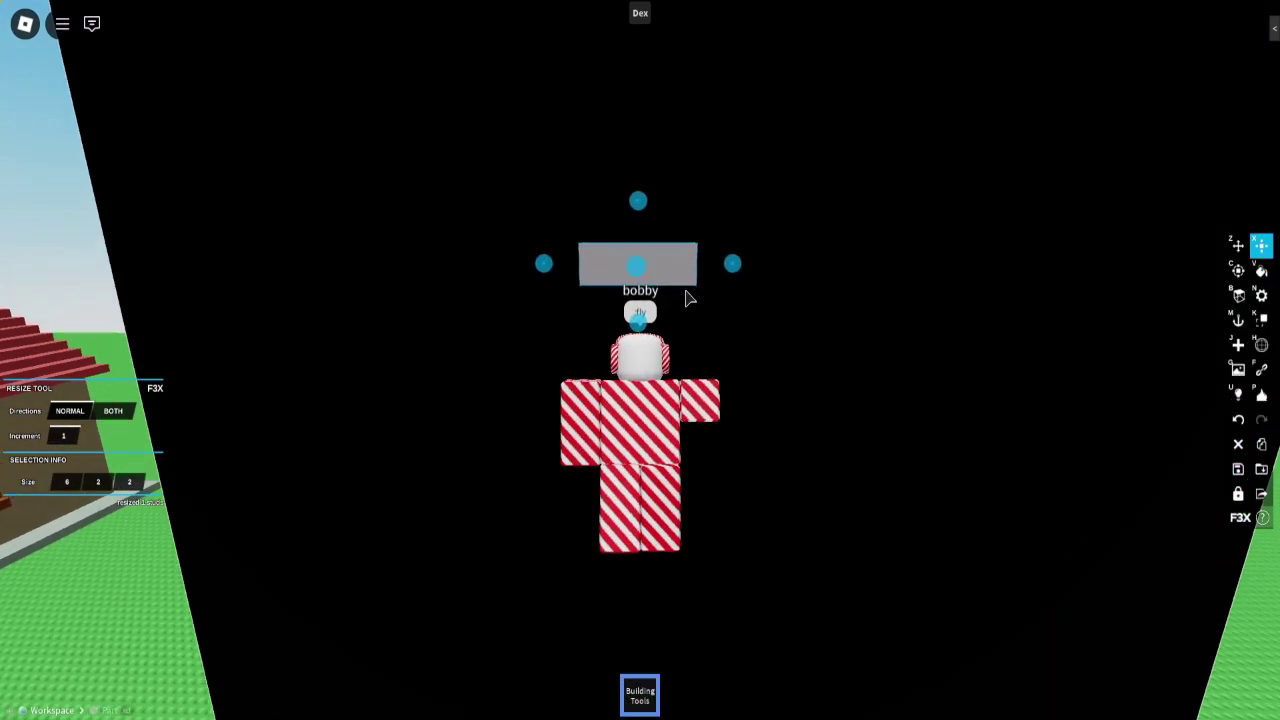
# - Set the resize increment to 0.1, thin the small part to 0.1 studs deep, and enlarge its width and height
pyautogui.scroll(-2, 686, 298)
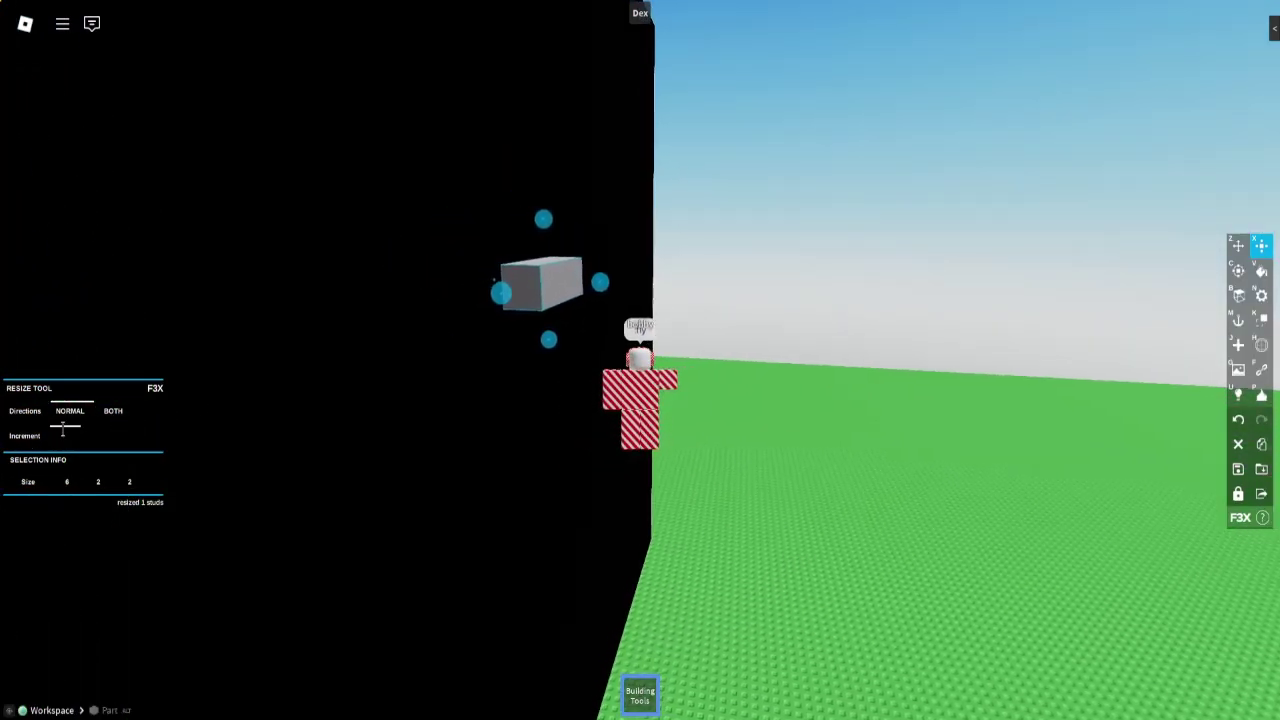
pyautogui.moveTo(604, 284); pyautogui.dragTo(517, 291)
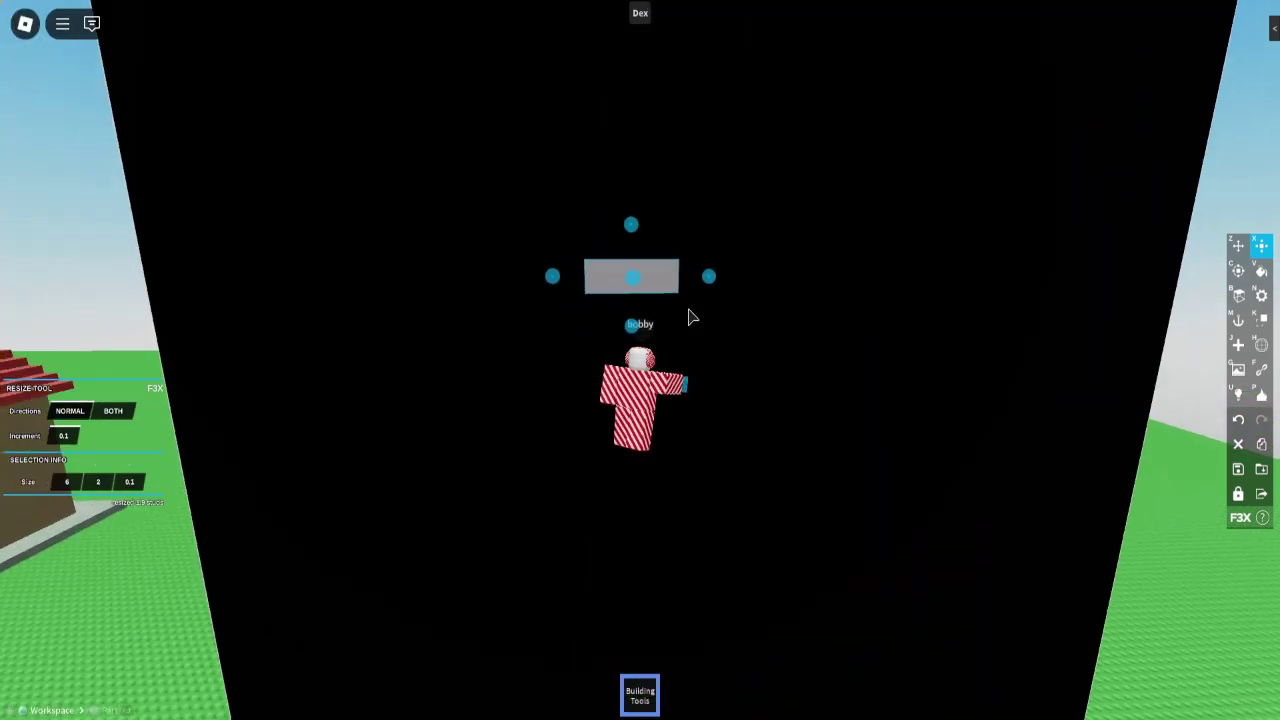
pyautogui.press('z')
pyautogui.press('x')
pyautogui.moveTo(716, 277); pyautogui.dragTo(746, 281)
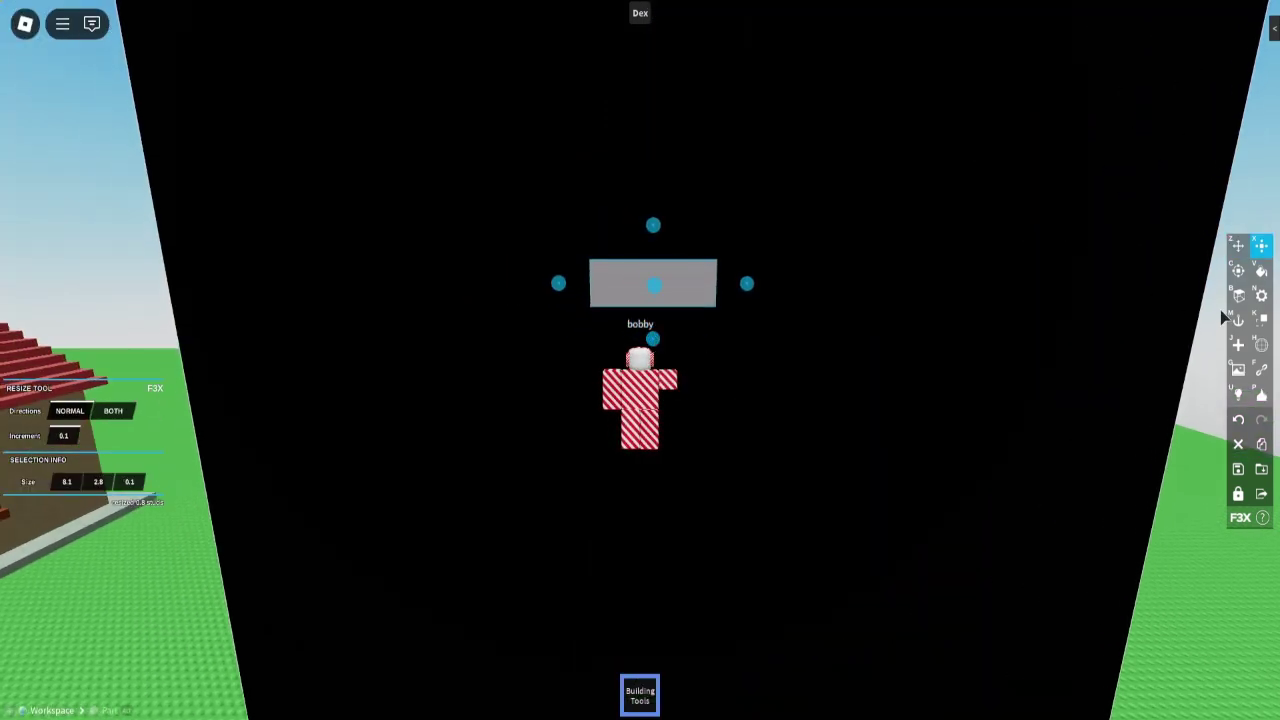
# - Paint the small panel on the black wall Institutional white
pyautogui.click(1259, 273)
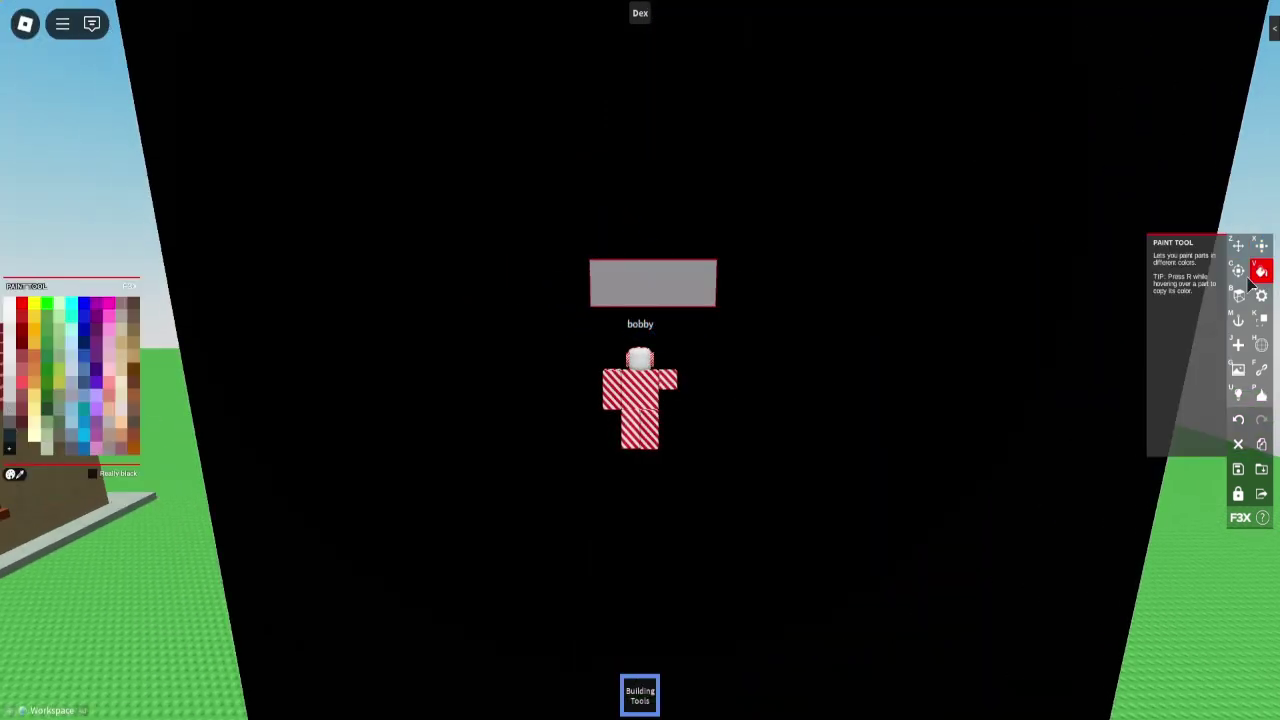
pyautogui.click(9, 306)
pyautogui.press('z')
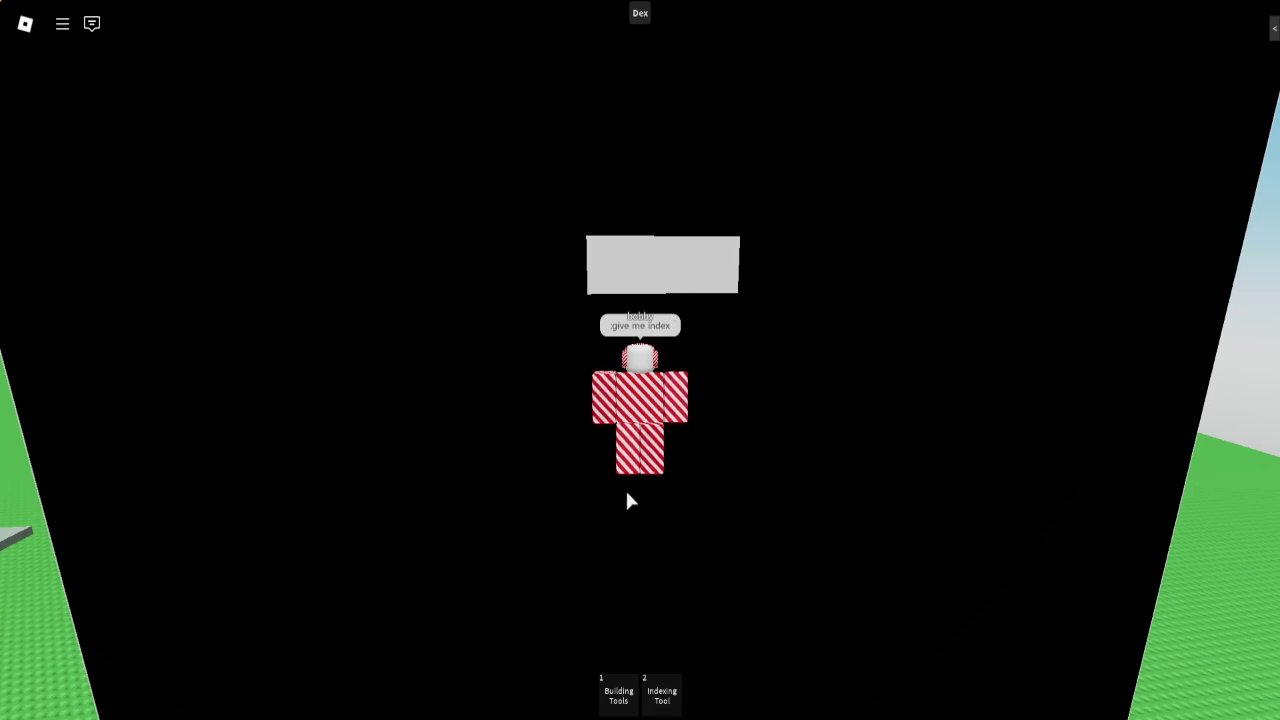
# - Get the Indexing Tool by running the command ":give me index"
pyautogui.press("'")
pyautogui.write(':give me inde')
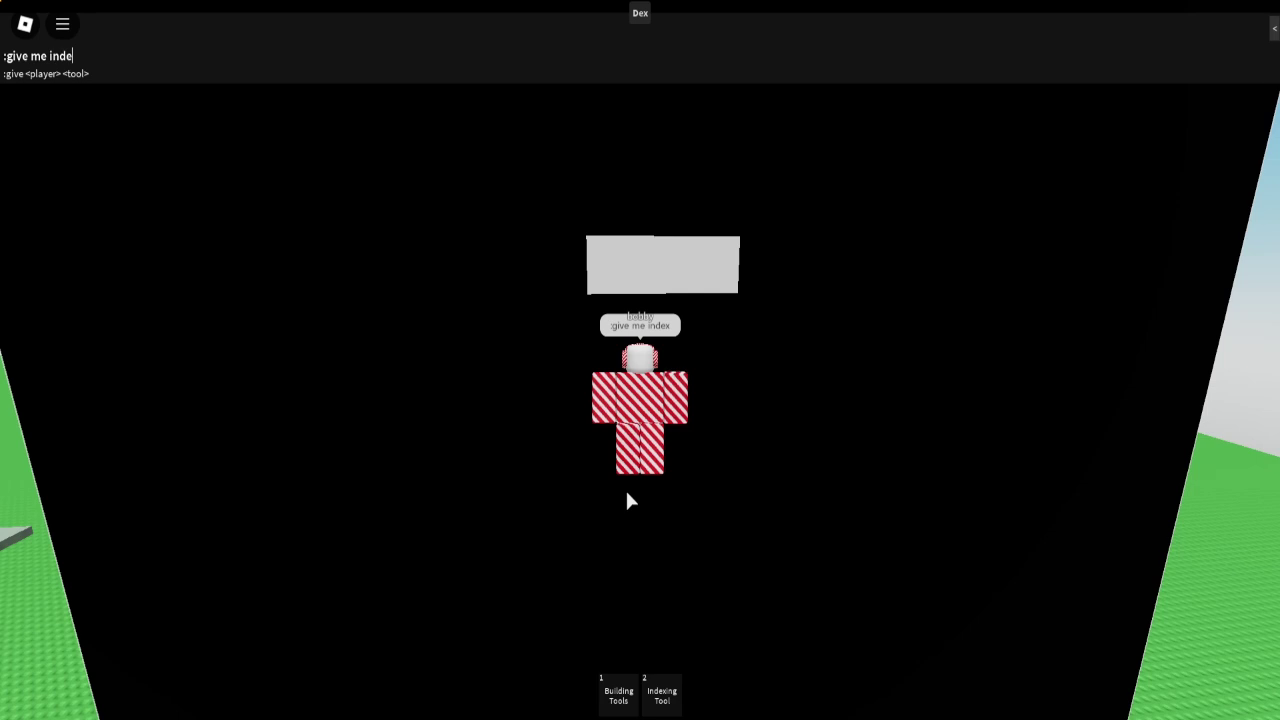
pyautogui.write('x')
pyautogui.press('Return')
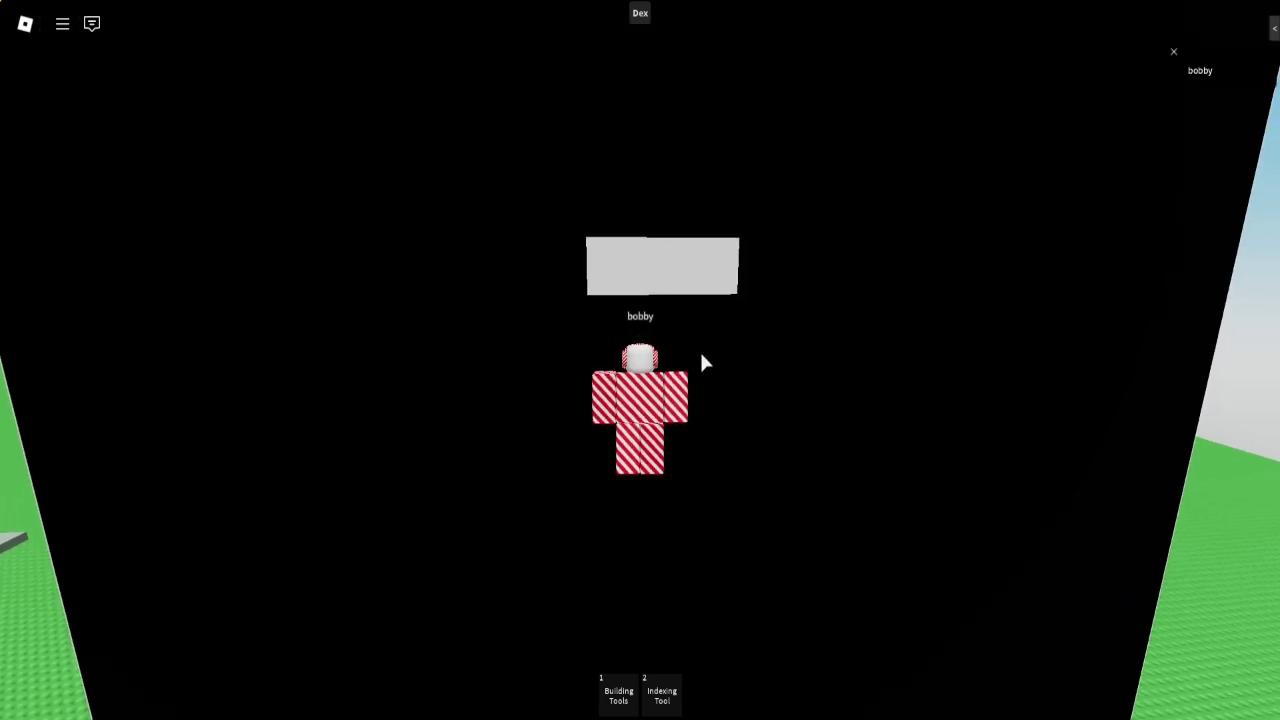
# - Assign index 601 to the white panel with the Indexing Tool, check its label, and put the tool away
pyautogui.press('2')
pyautogui.click(676, 294)
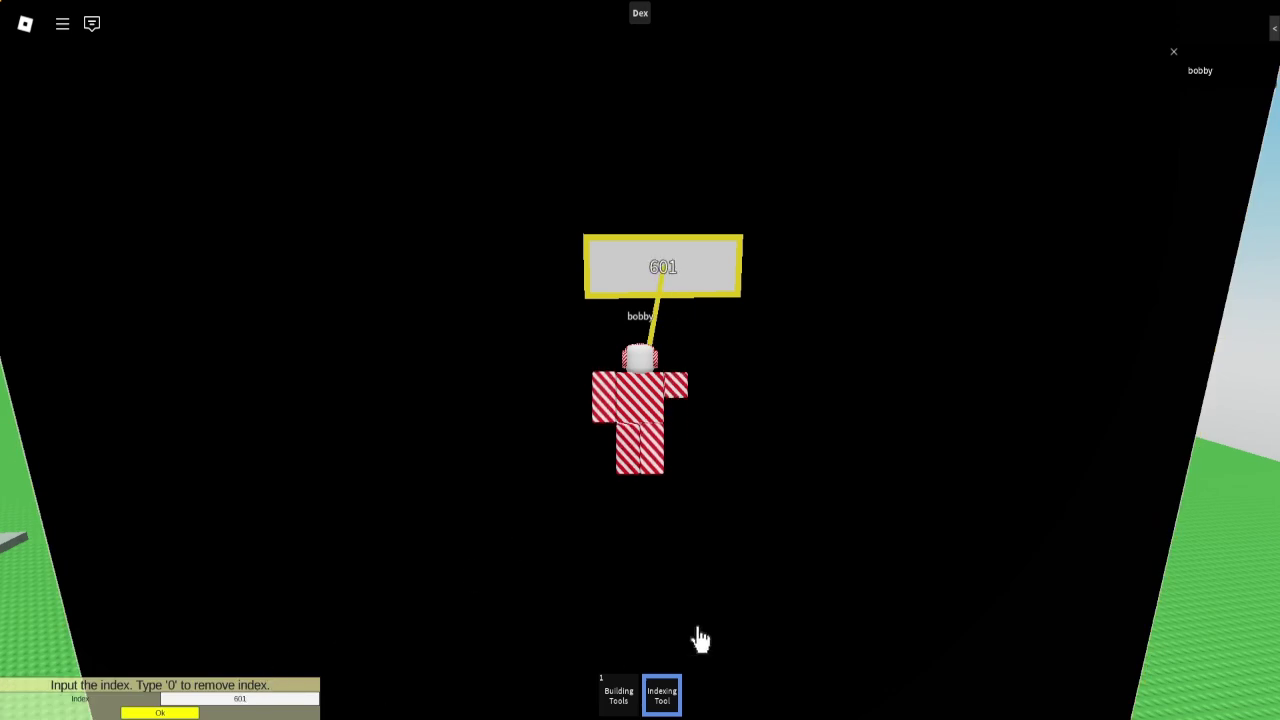
pyautogui.click(165, 713)
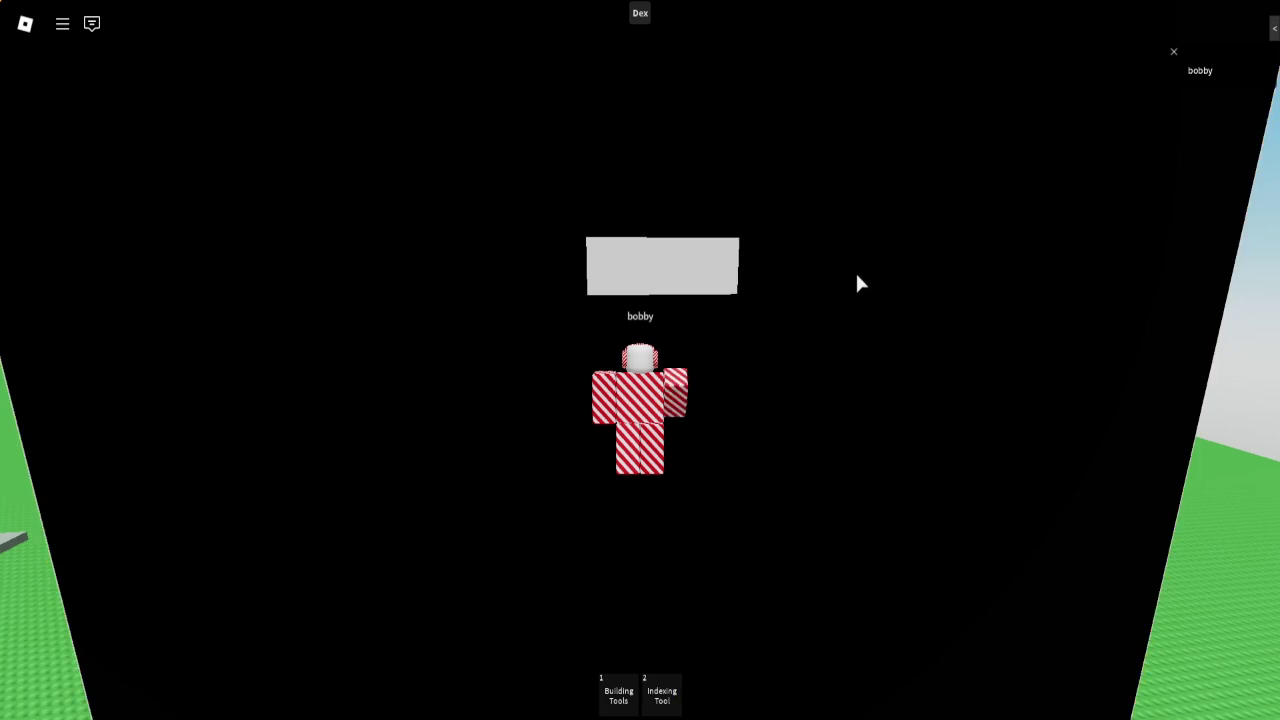
pyautogui.rightClick(731, 274)
pyautogui.rightClick(758, 255)
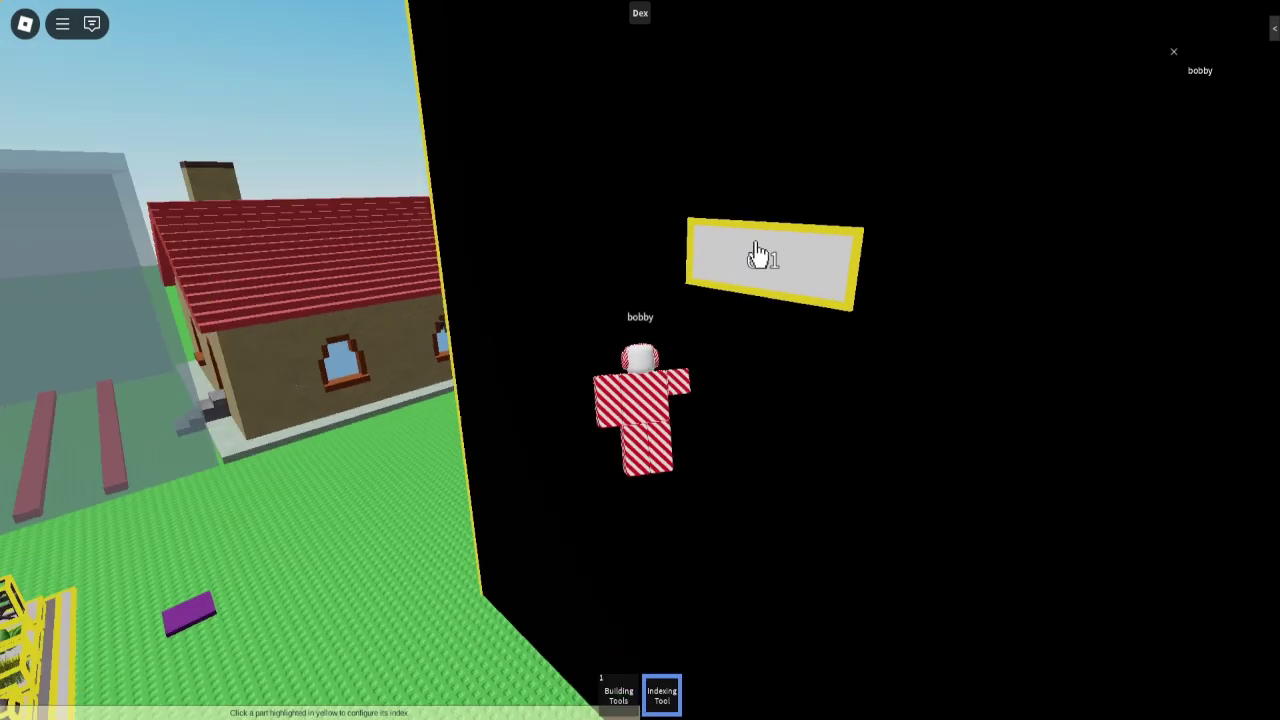
pyautogui.press('2')
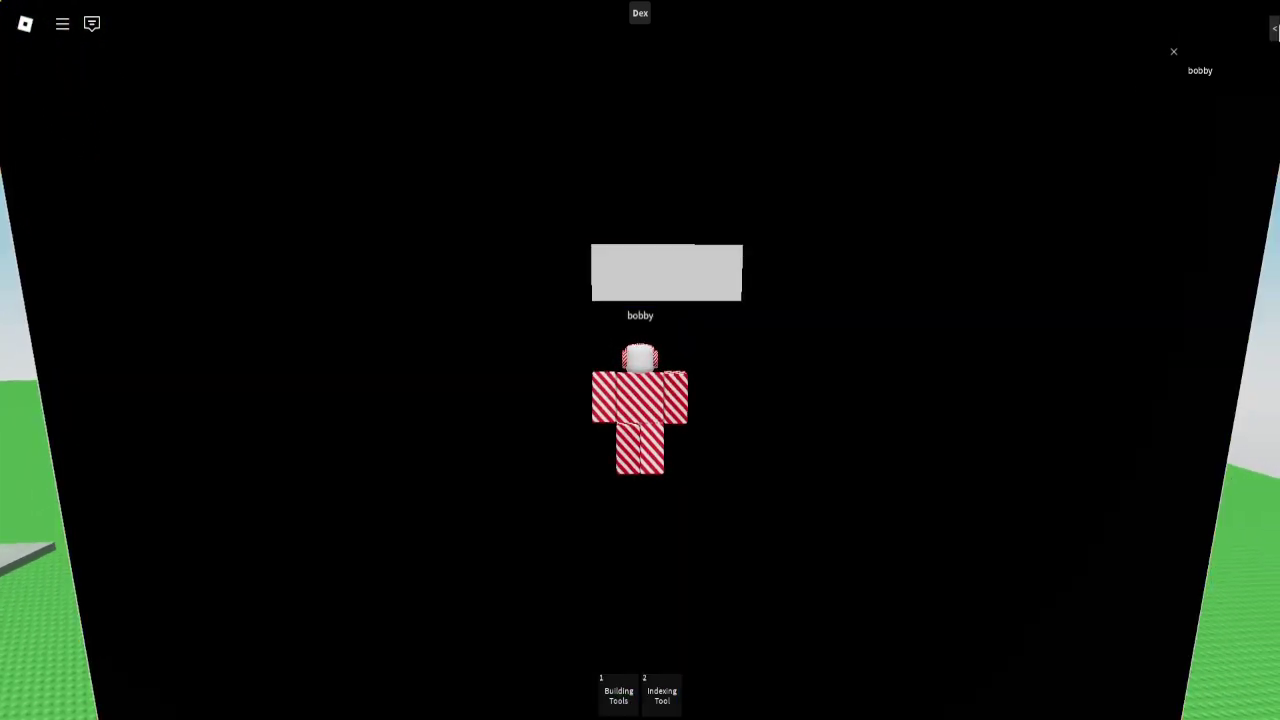
# - Open the Dex explorer, expand Workspace, and select Part (Index: 601)
pyautogui.click(1274, 28)
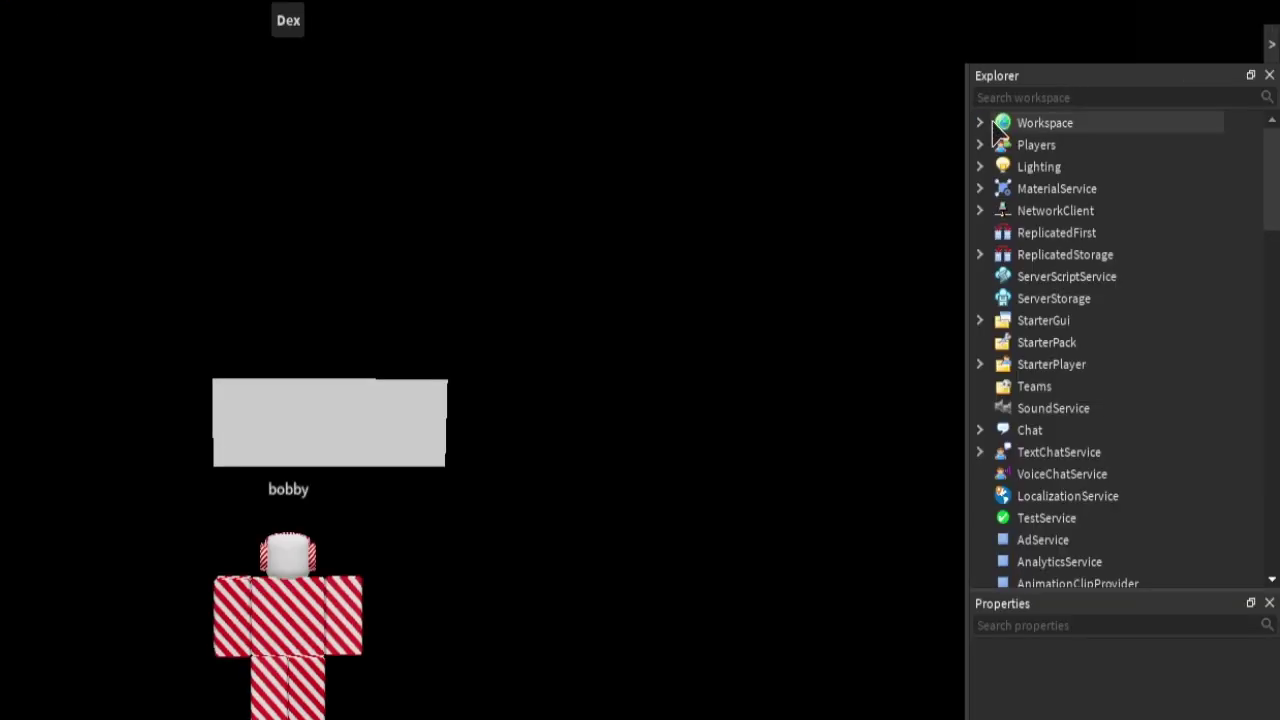
pyautogui.click(980, 123)
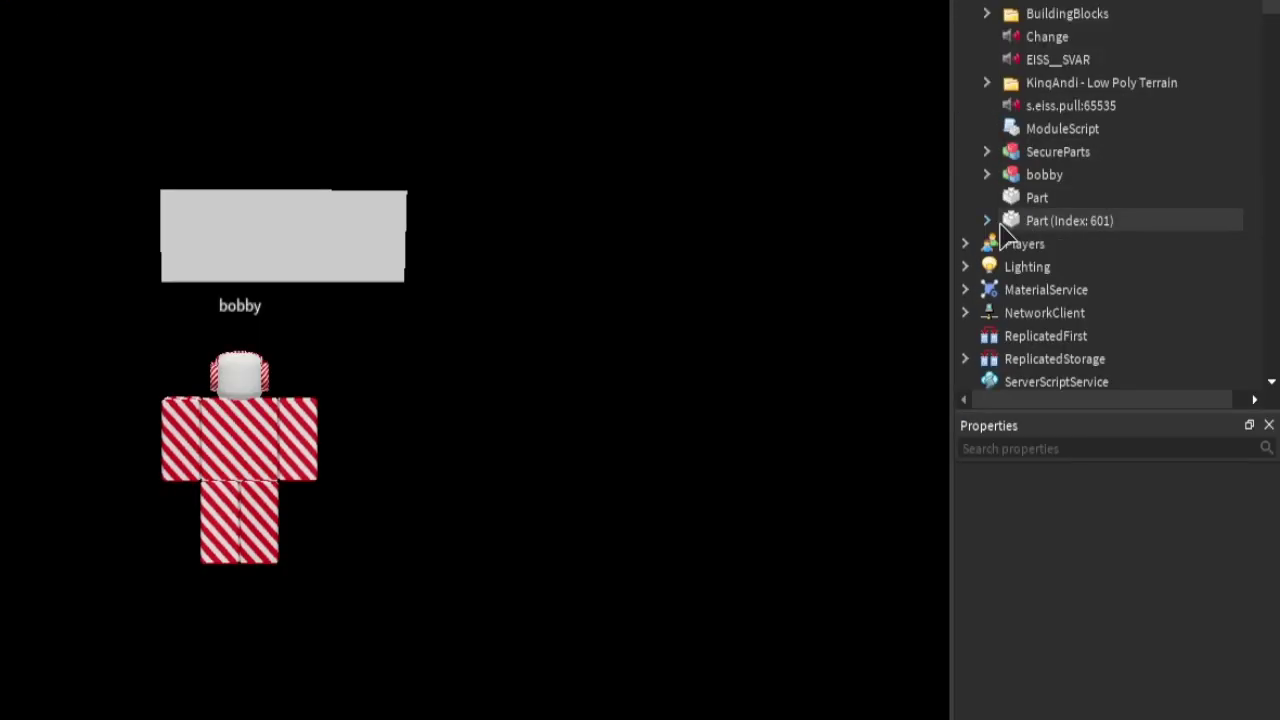
pyautogui.click(1000, 408)
pyautogui.click(987, 221)
pyautogui.click(987, 221)
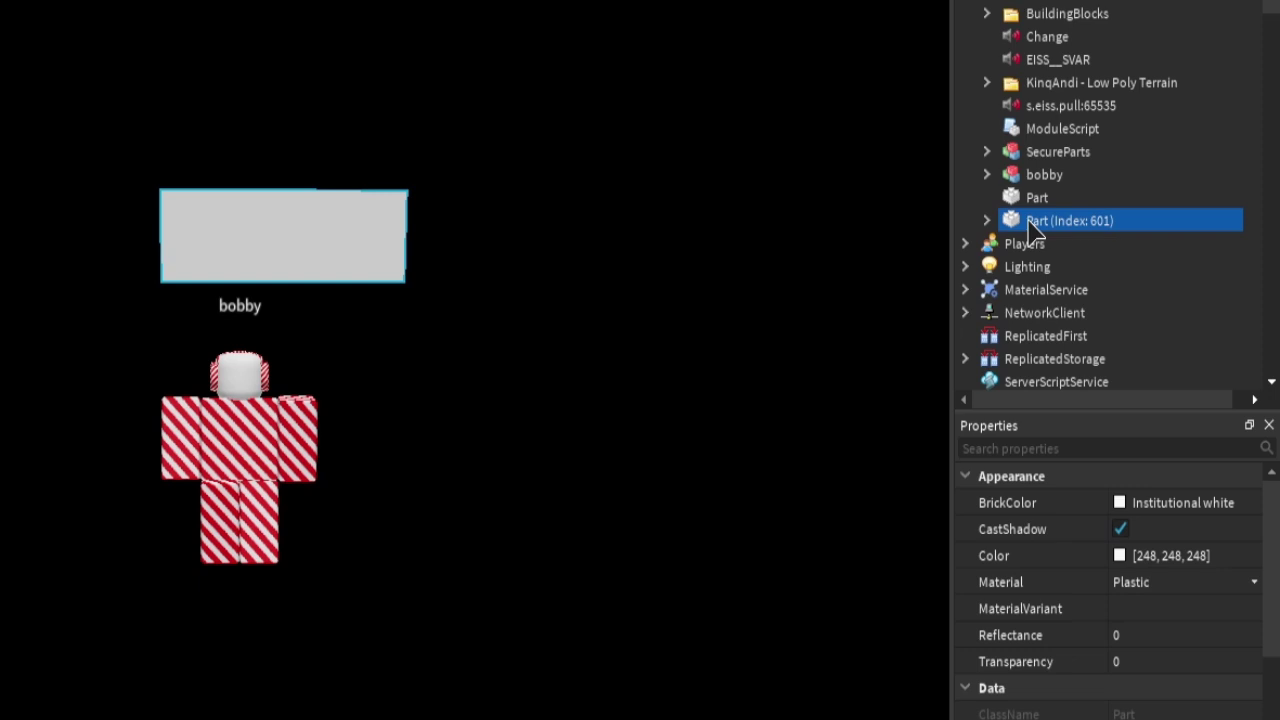
pyautogui.rightClick(1032, 224)
pyautogui.click(1062, 222)
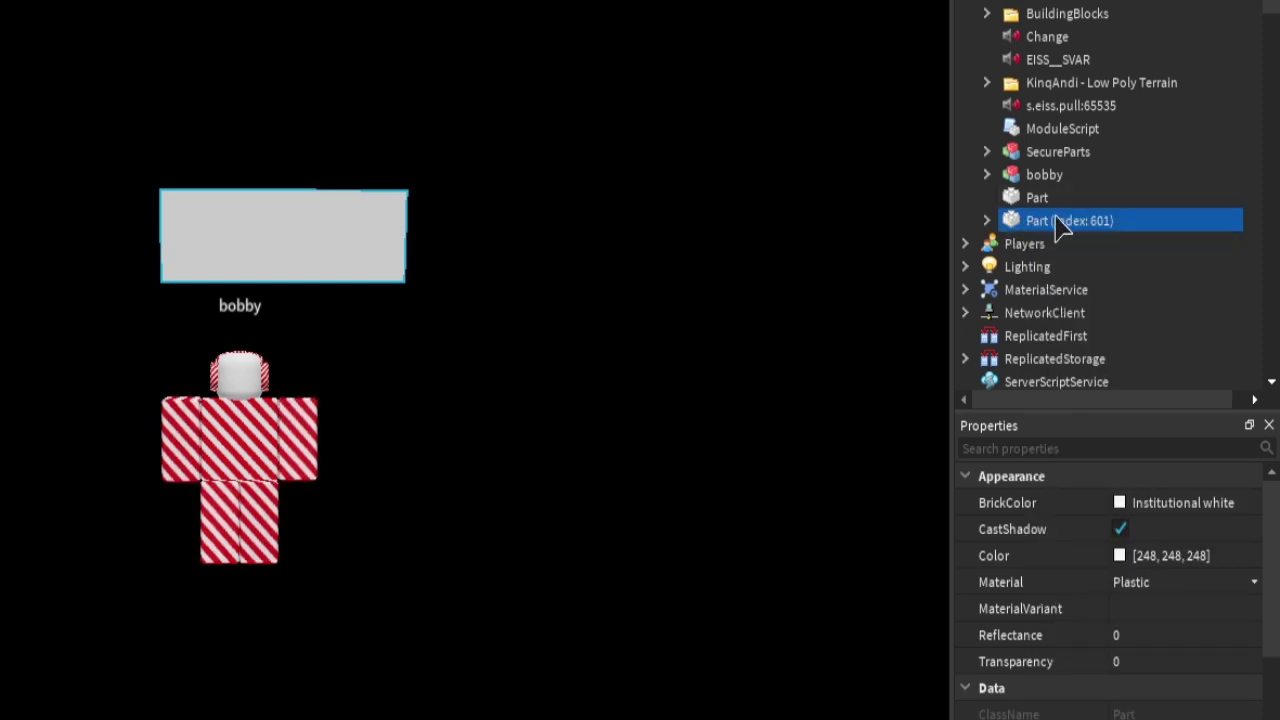
# - Insert a SurfaceGui object into Part (Index: 601) and select it
pyautogui.rightClick(1058, 221)
pyautogui.click(1115, 555)
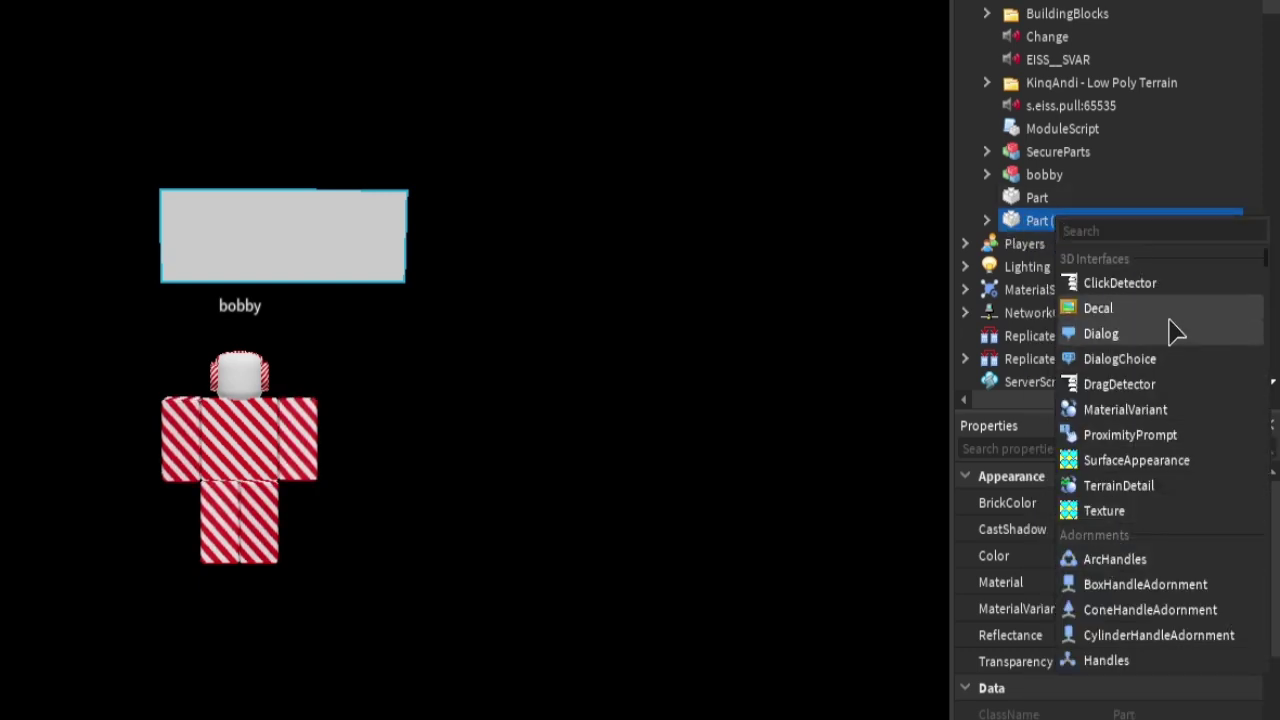
pyautogui.write('surface')
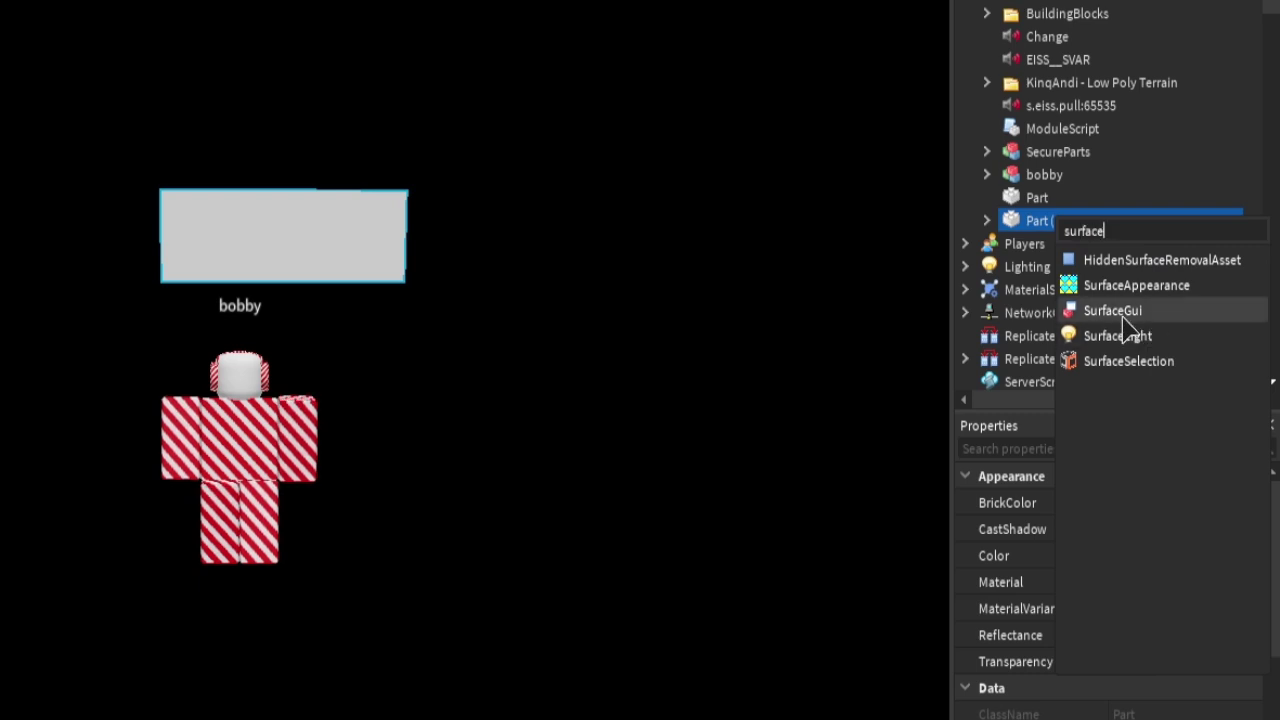
pyautogui.click(1117, 311)
pyautogui.click(1070, 267)
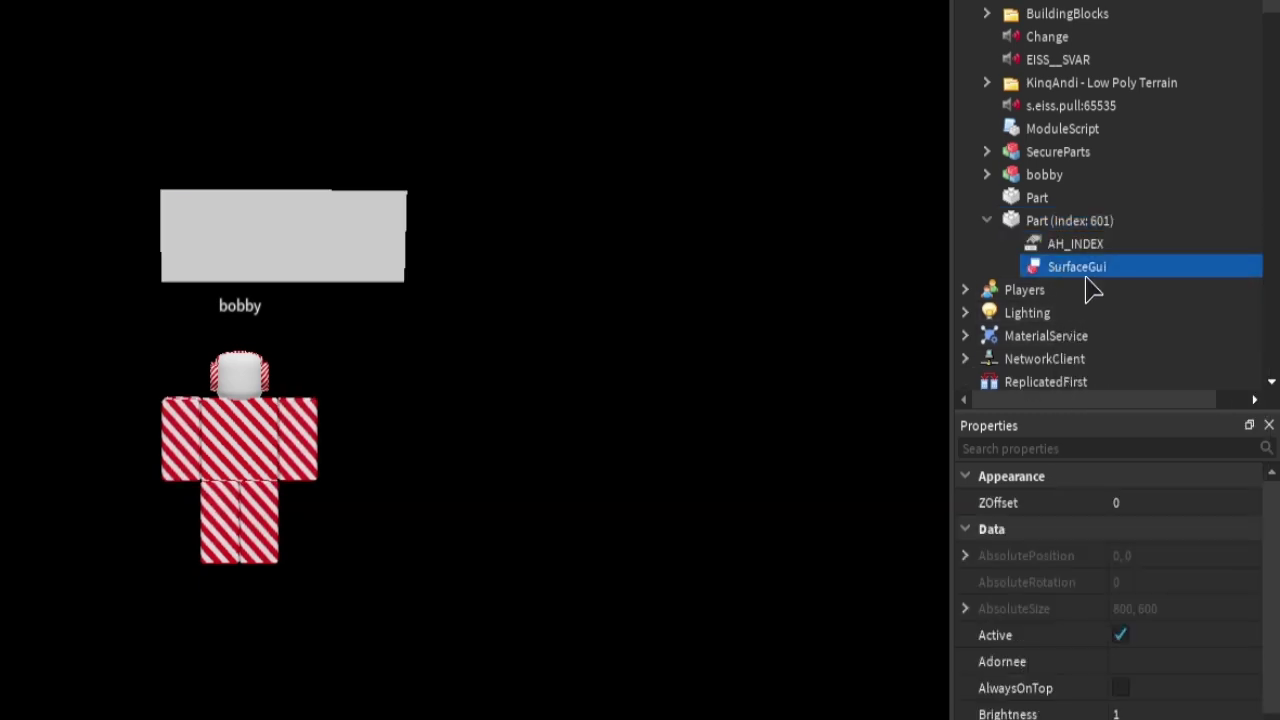
# - Insert a TextLabel object into the panel's SurfaceGui
pyautogui.rightClick(1074, 277)
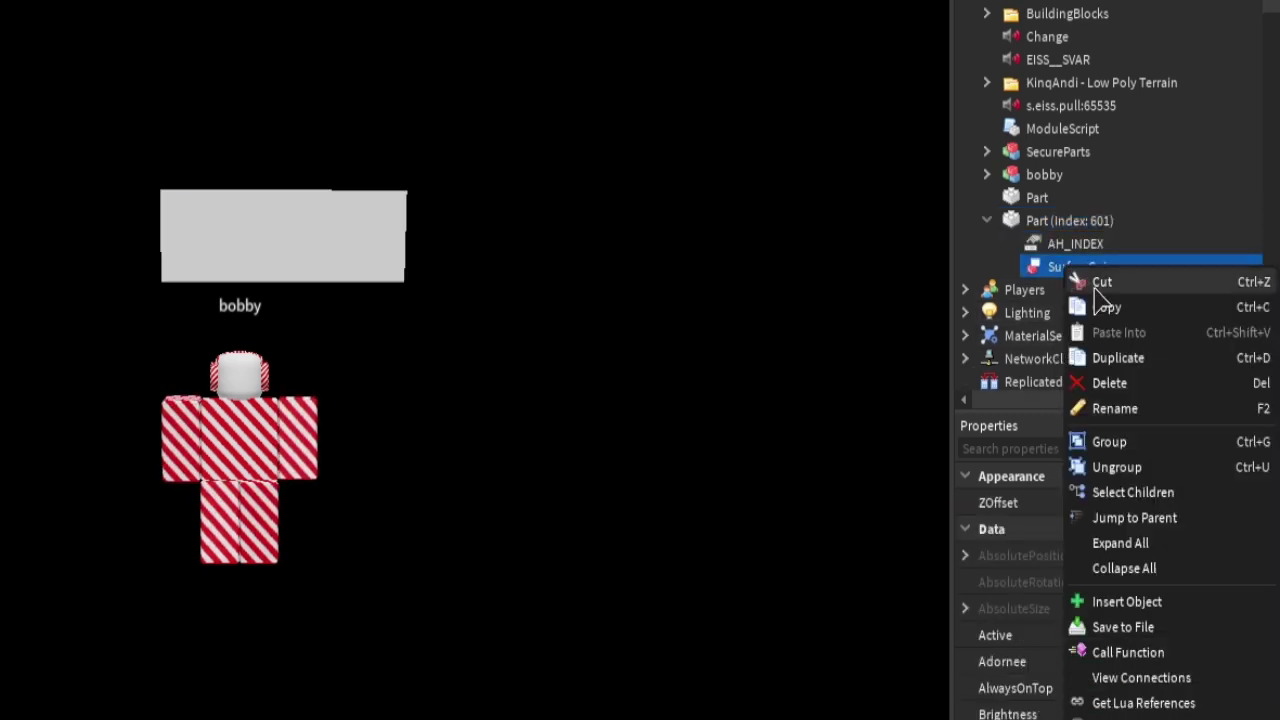
pyautogui.click(1135, 603)
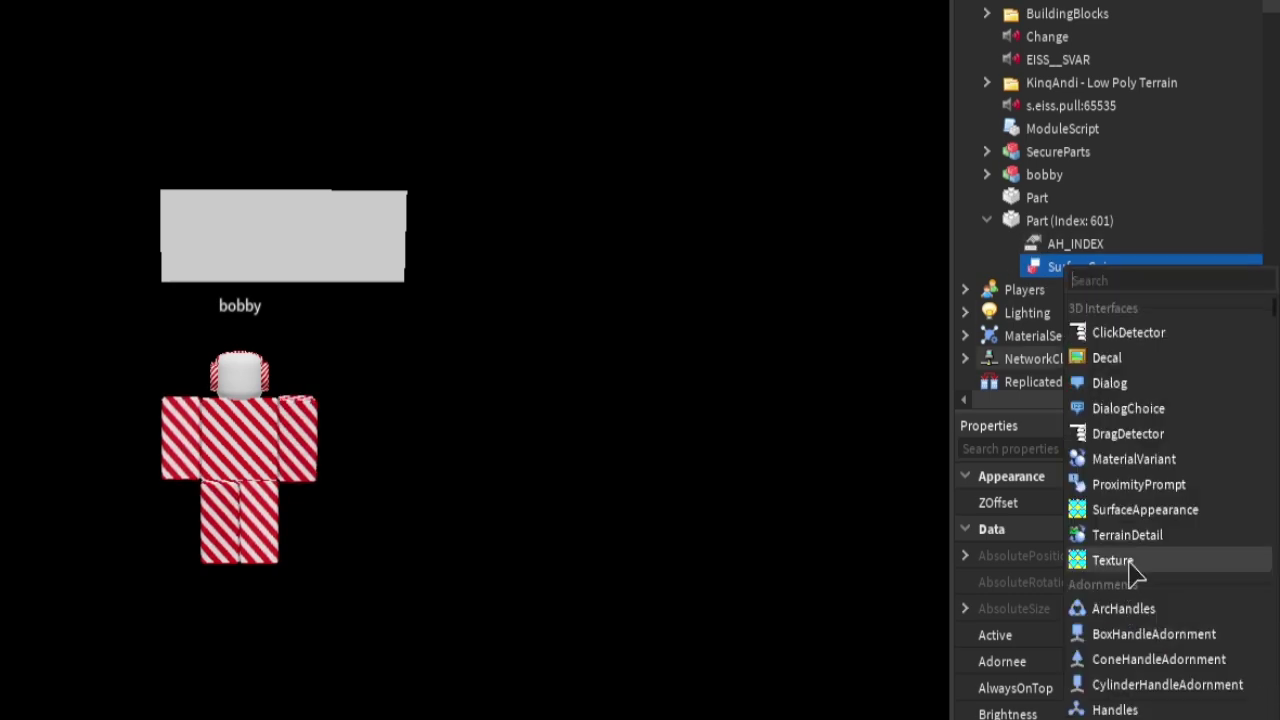
pyautogui.write('text')
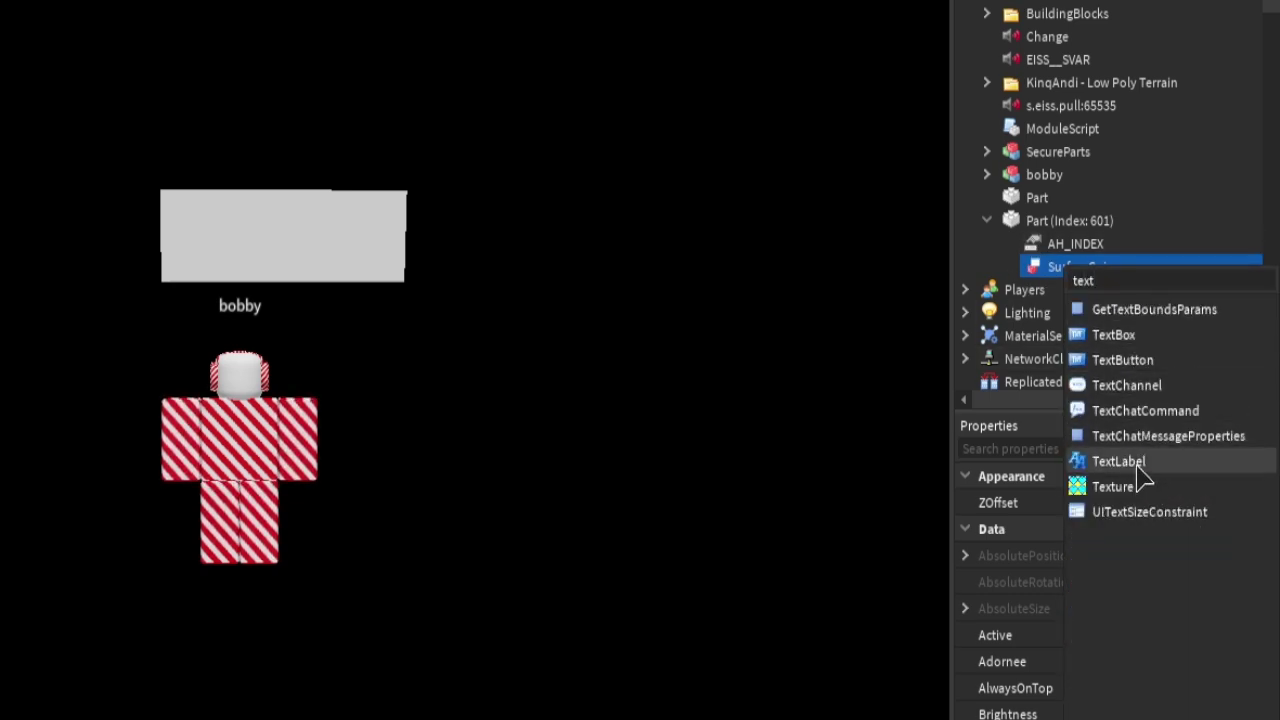
pyautogui.click(1128, 459)
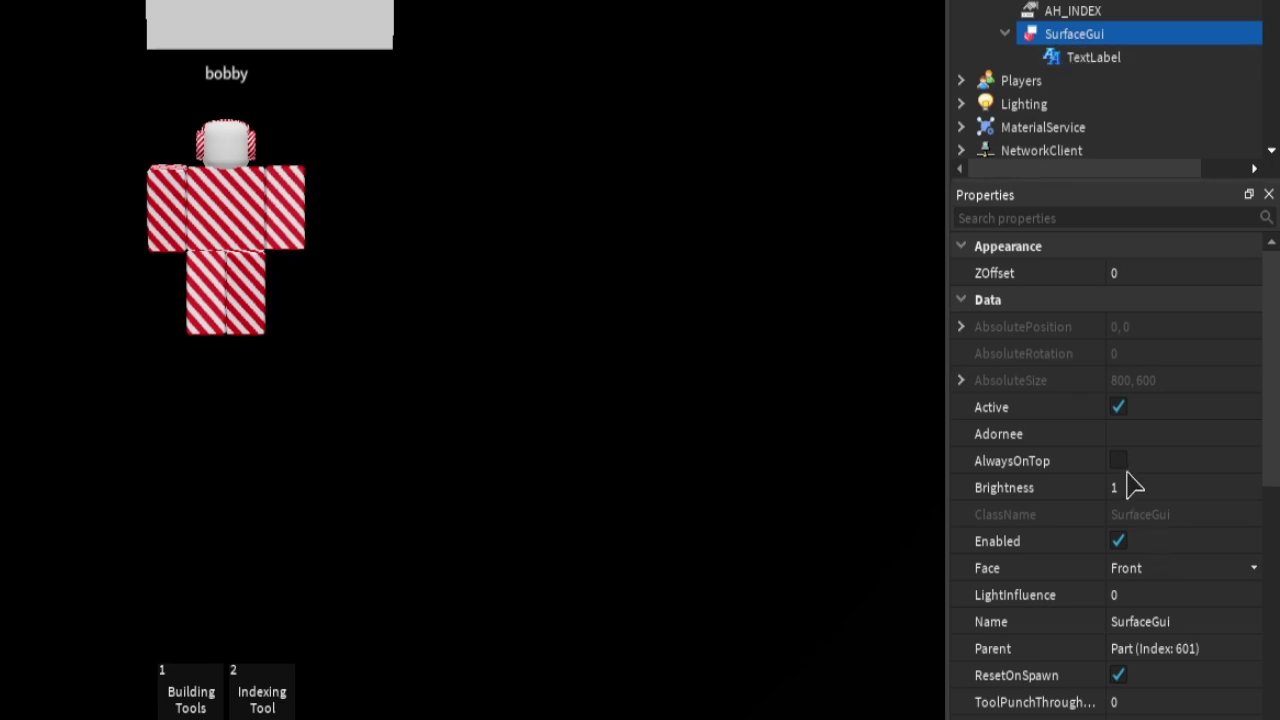
# - Enable AlwaysOnTop on the SurfaceGui and set its SizingMode to PixelsPerStud
pyautogui.scroll(-3, 1130, 485)
pyautogui.scroll(2, 1128, 471)
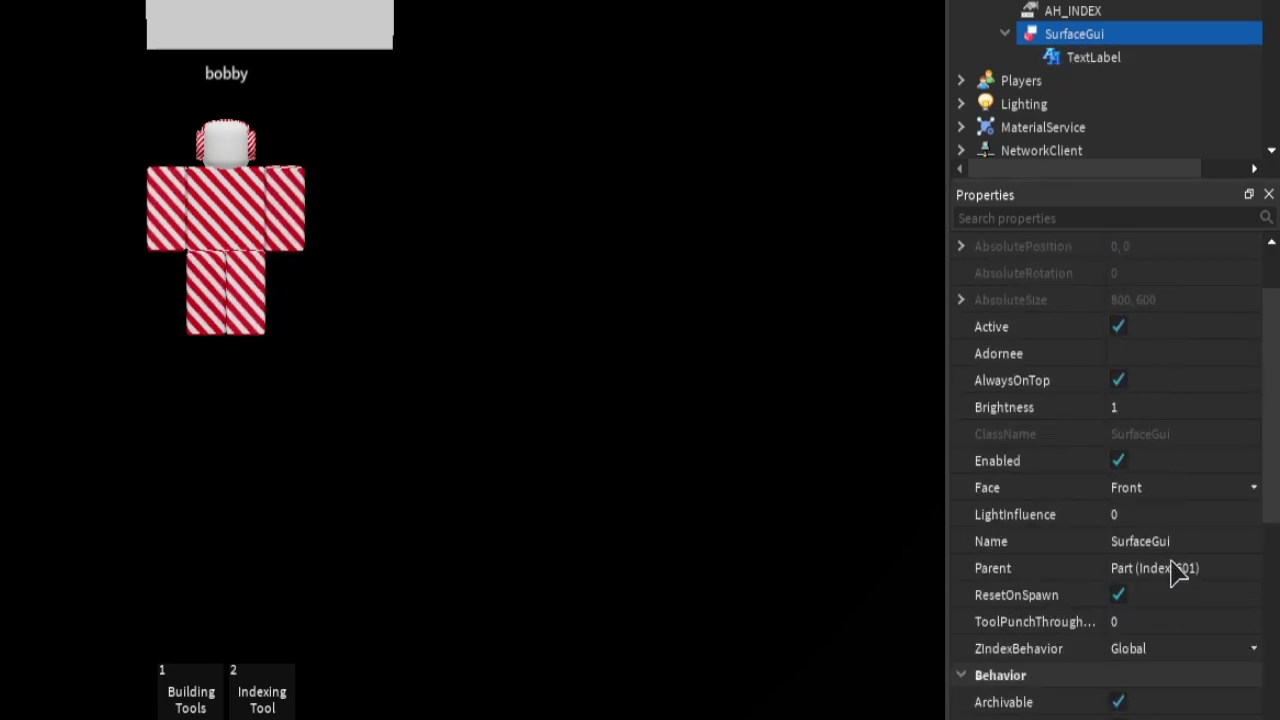
pyautogui.scroll(-4, 1178, 568)
pyautogui.scroll(3, 1172, 570)
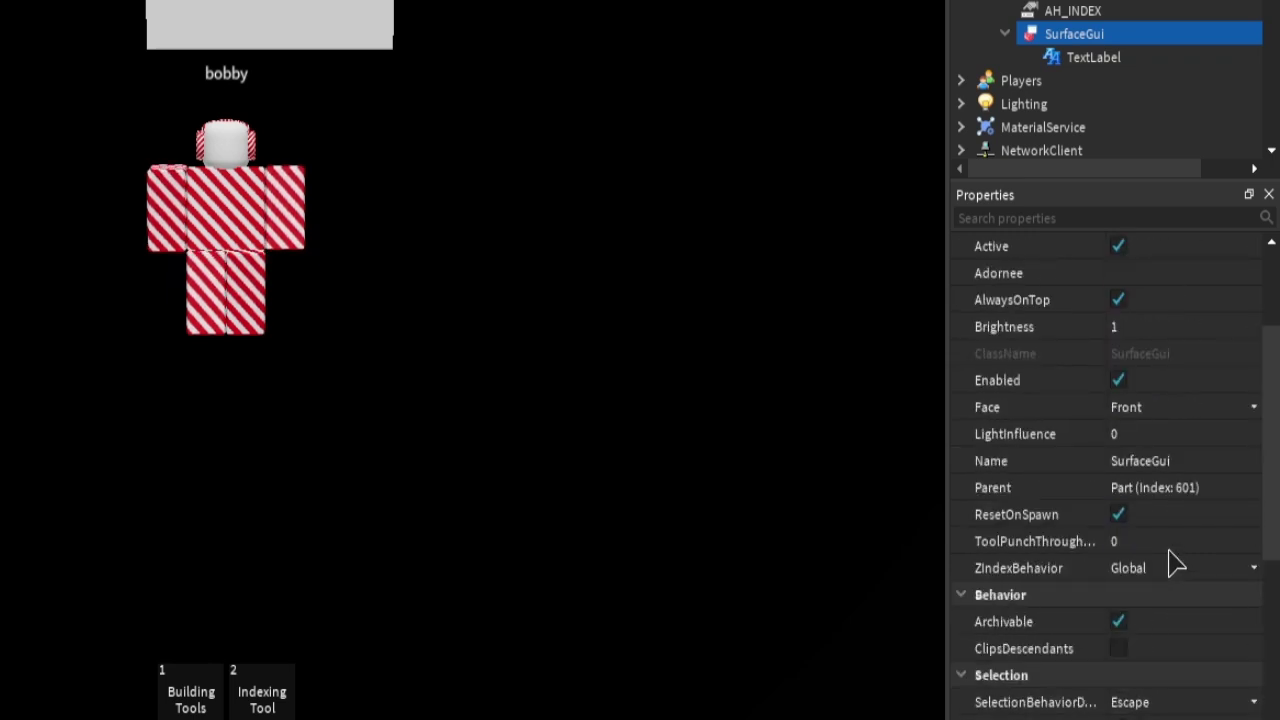
pyautogui.scroll(-4, 1175, 565)
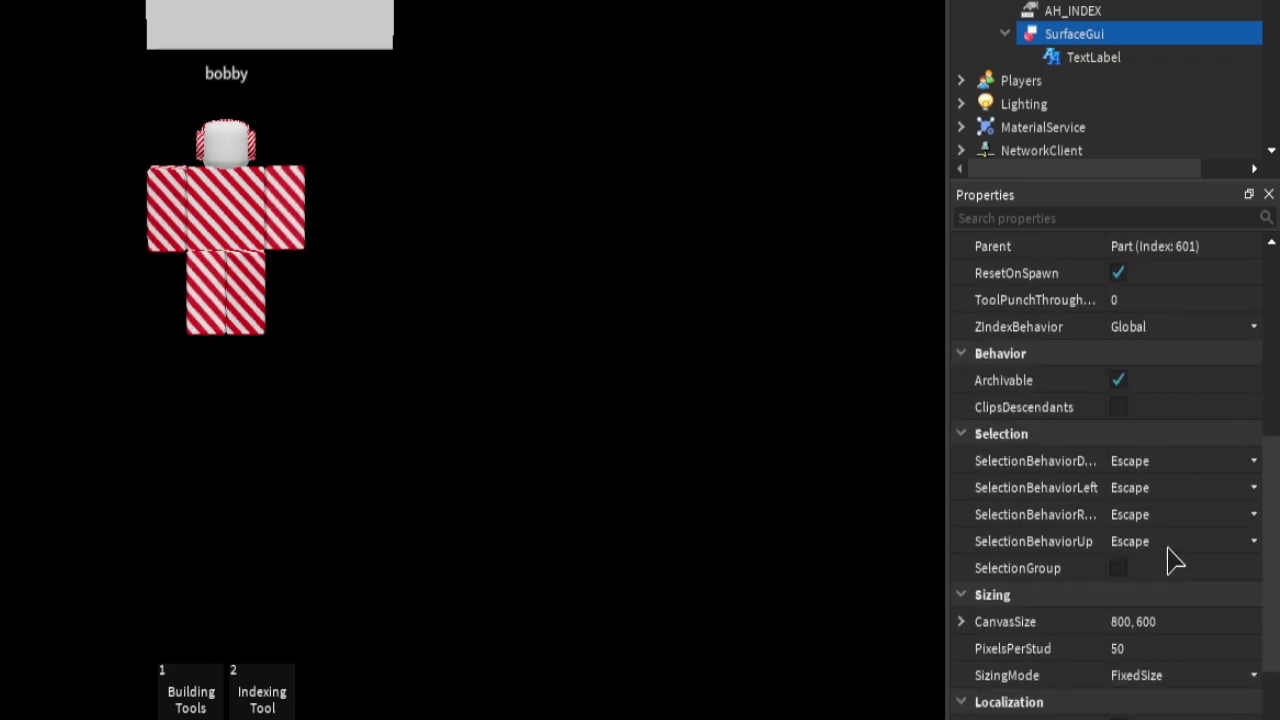
pyautogui.click(1098, 57)
pyautogui.click(1085, 36)
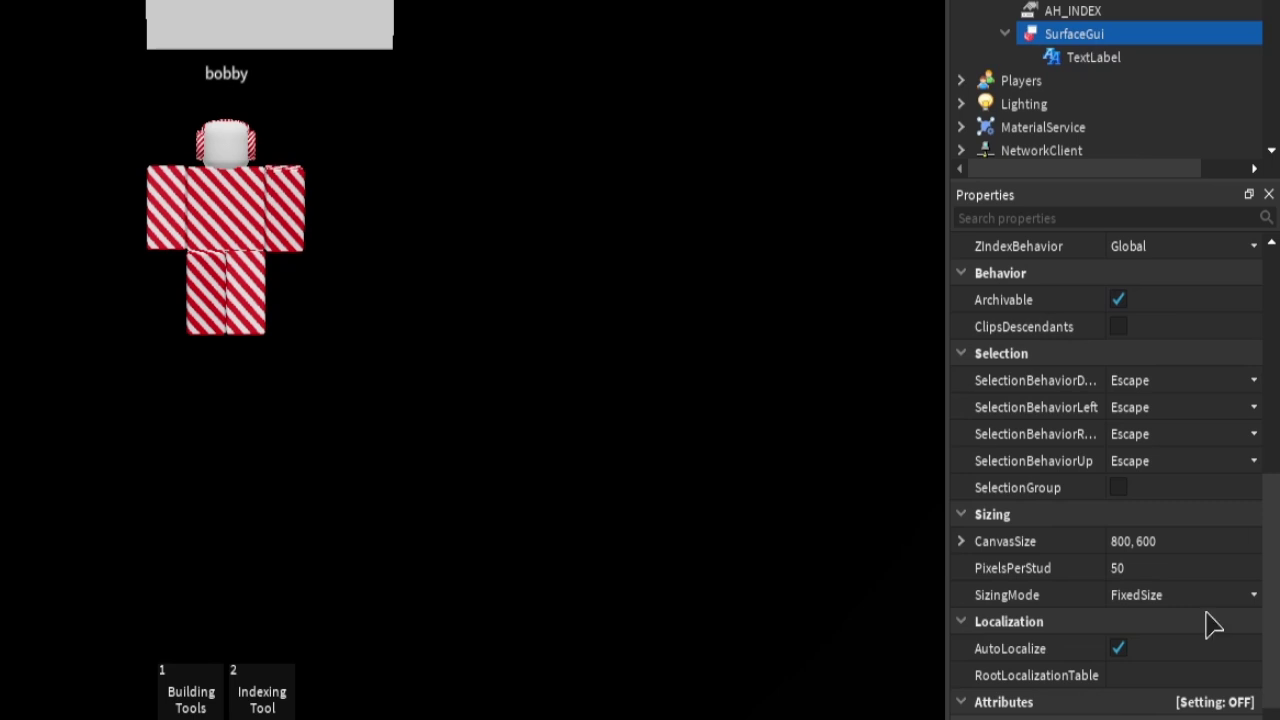
pyautogui.click(1150, 597)
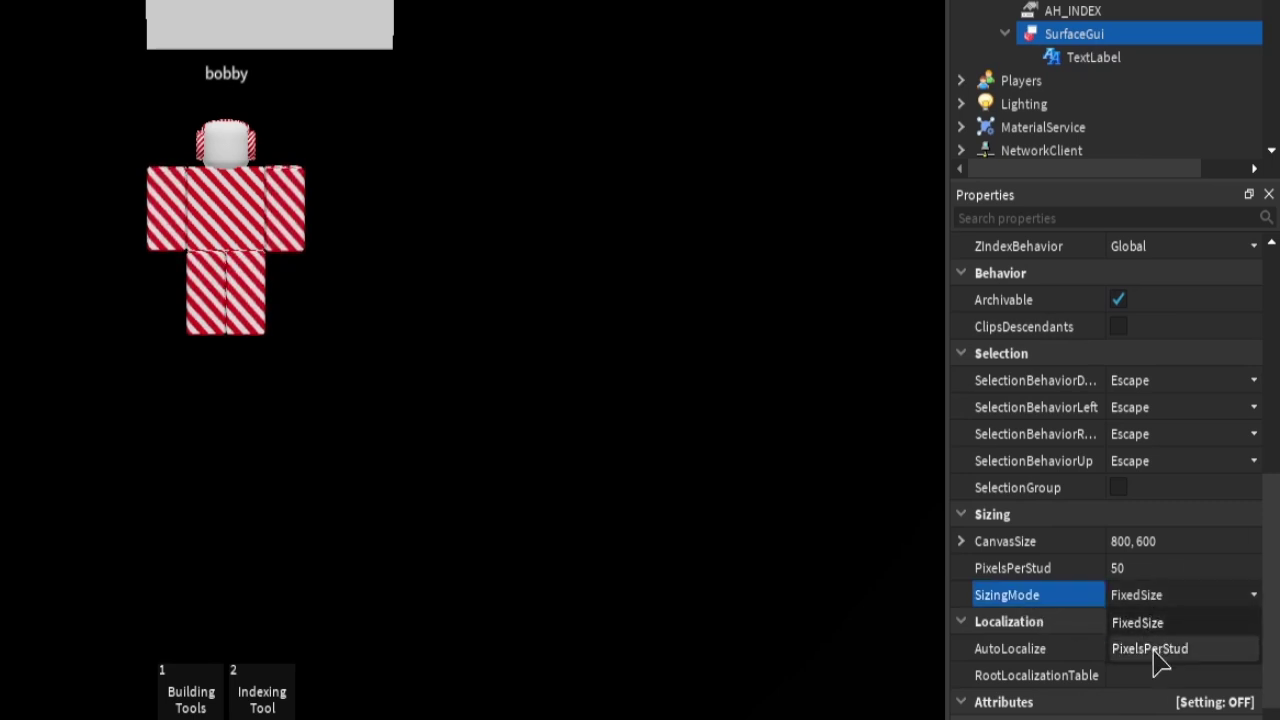
pyautogui.click(1155, 650)
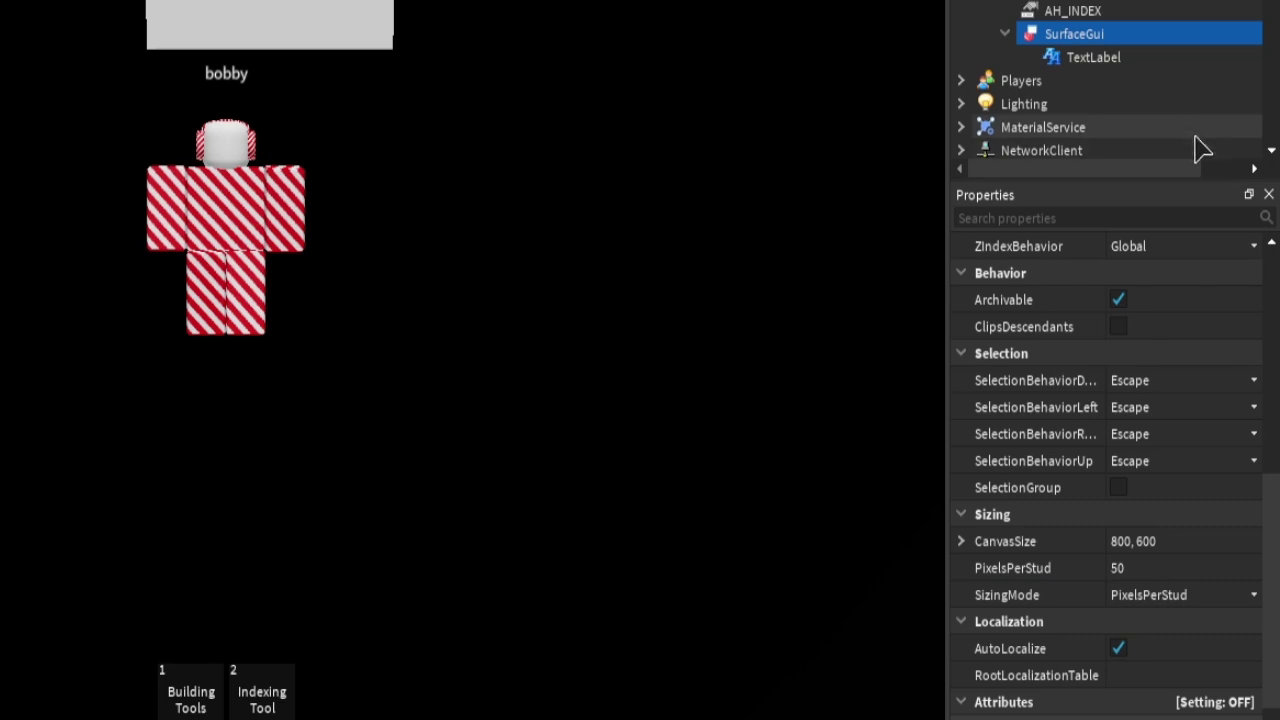
# - Set the TextLabel's Size to {1, 0}, {1, 0} and check the label on the panel up close
pyautogui.click(1094, 62)
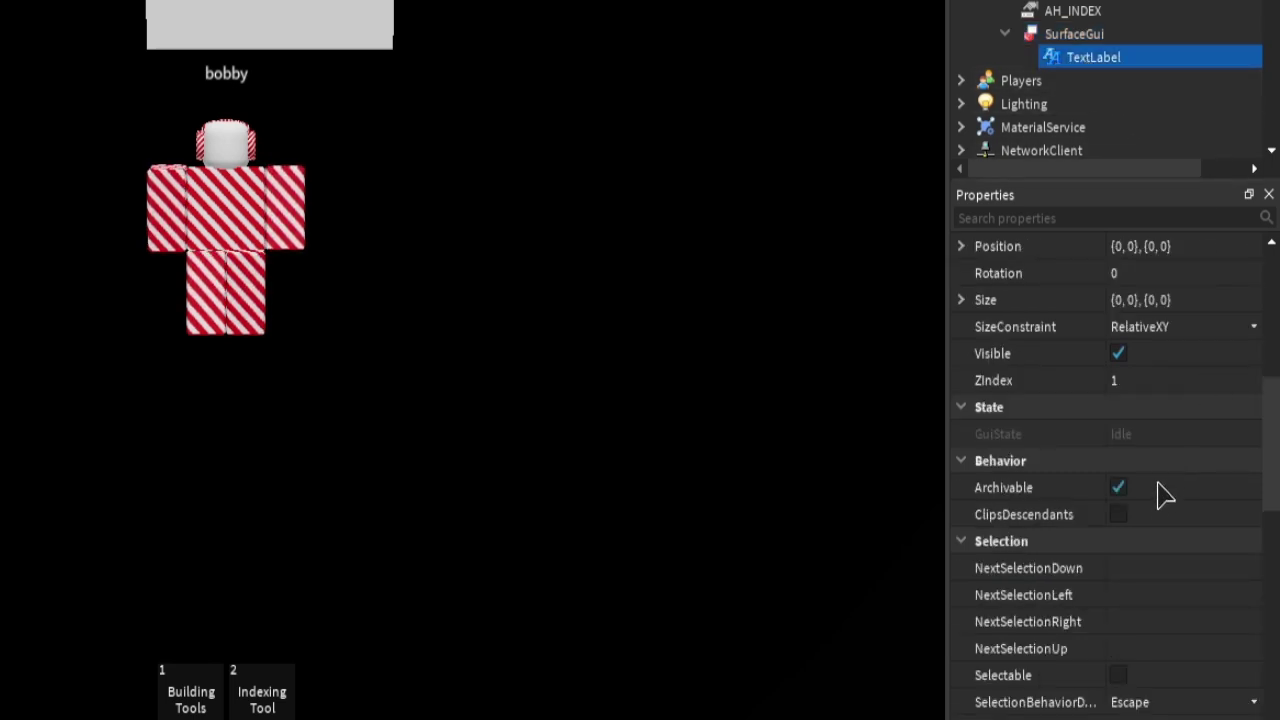
pyautogui.scroll(3, 1163, 495)
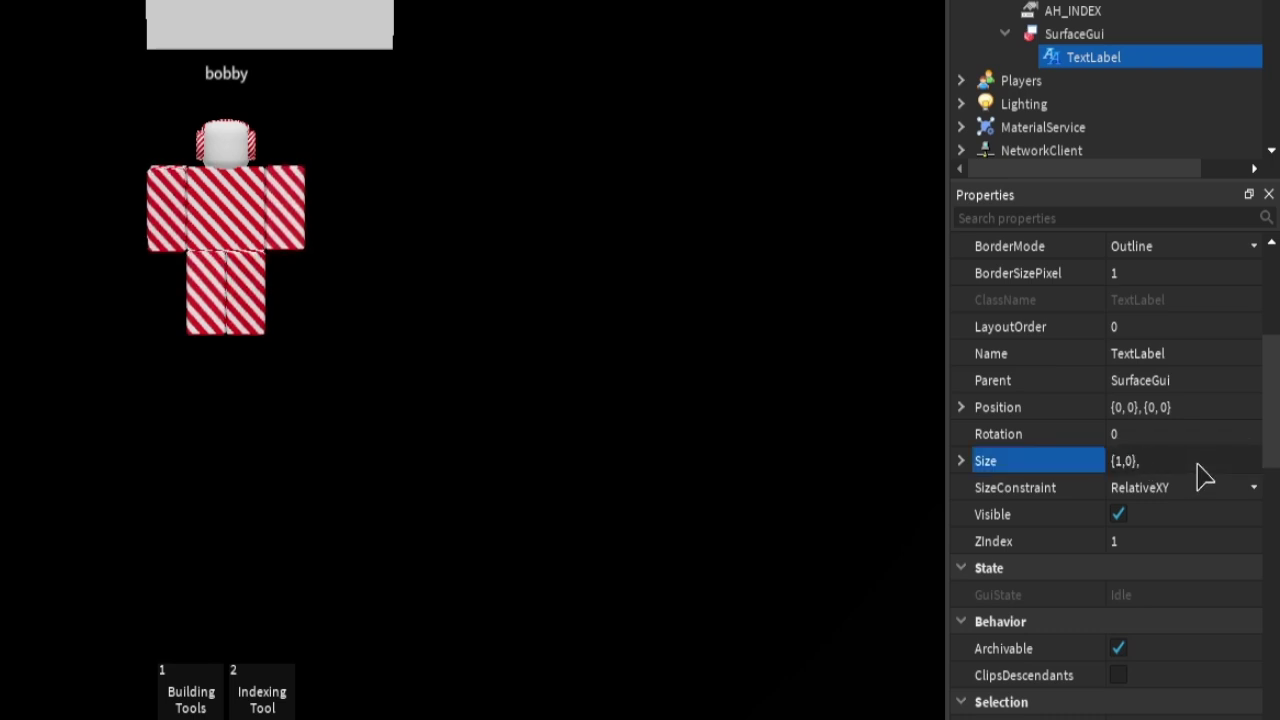
pyautogui.press('Return')
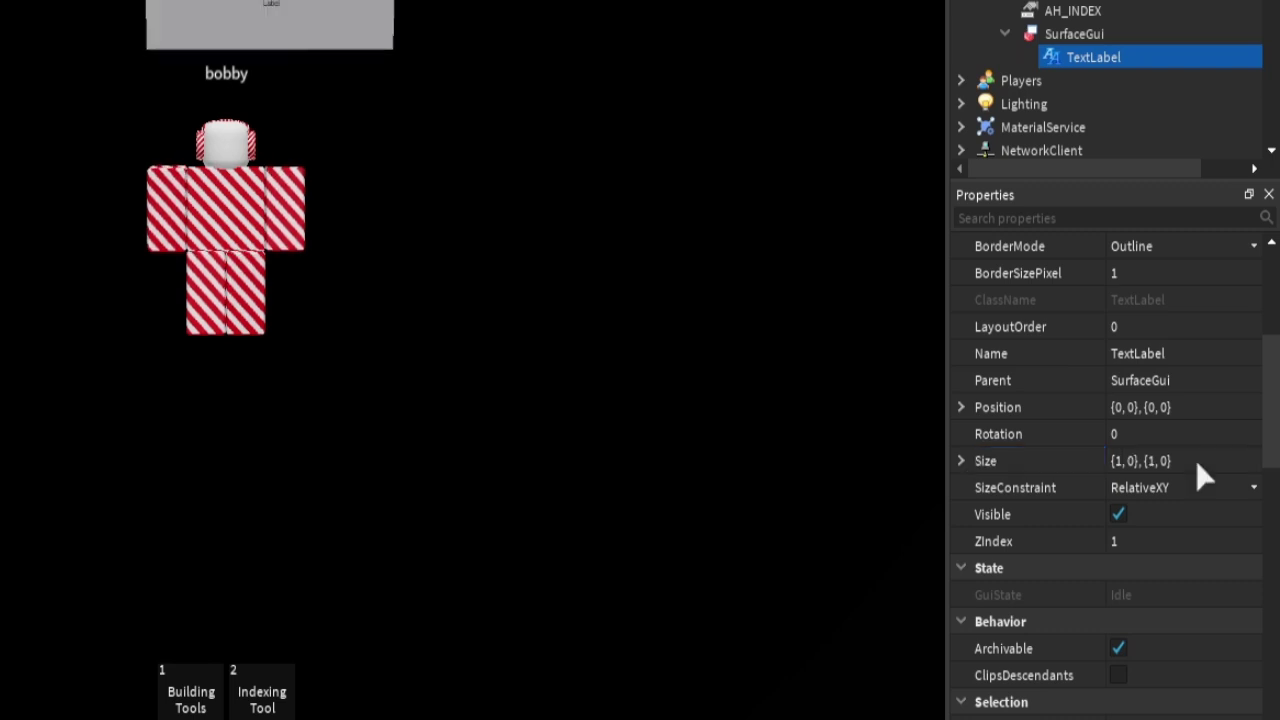
pyautogui.scroll(5, 685, 248)
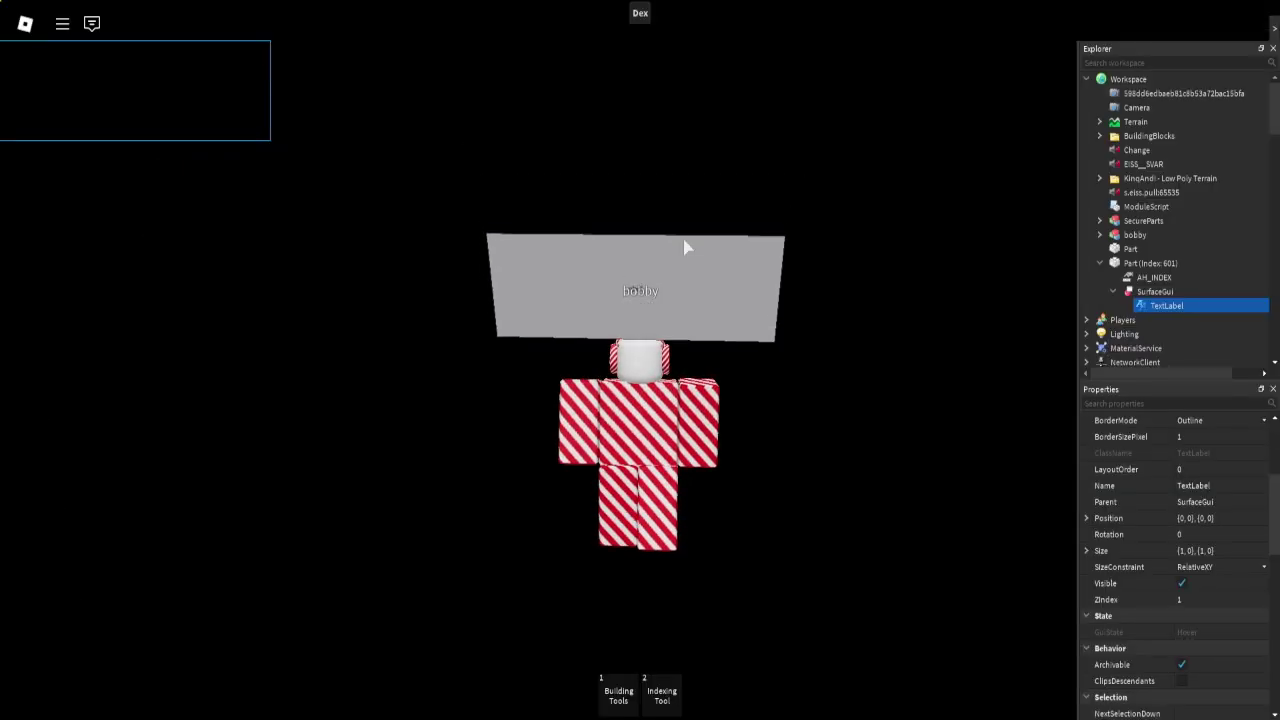
pyautogui.scroll(2, 685, 246)
pyautogui.press('w')
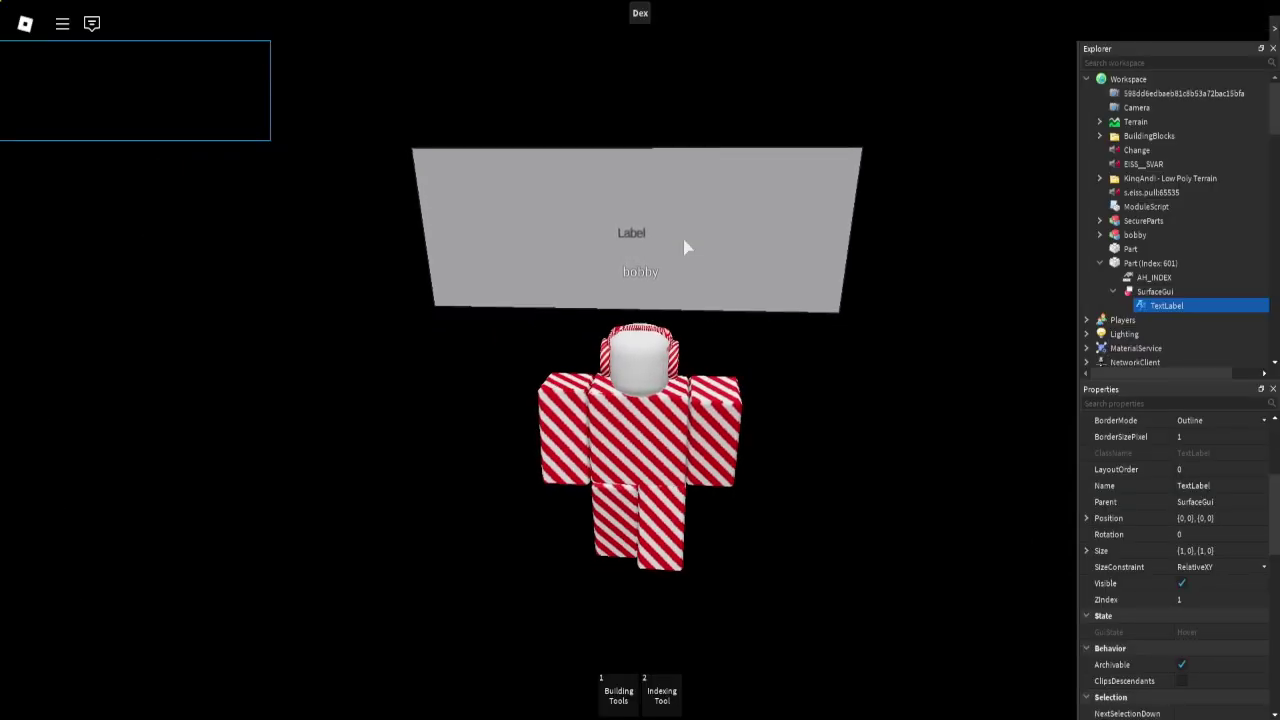
pyautogui.press('s')
pyautogui.press('w')
pyautogui.scroll(-3, 874, 500)
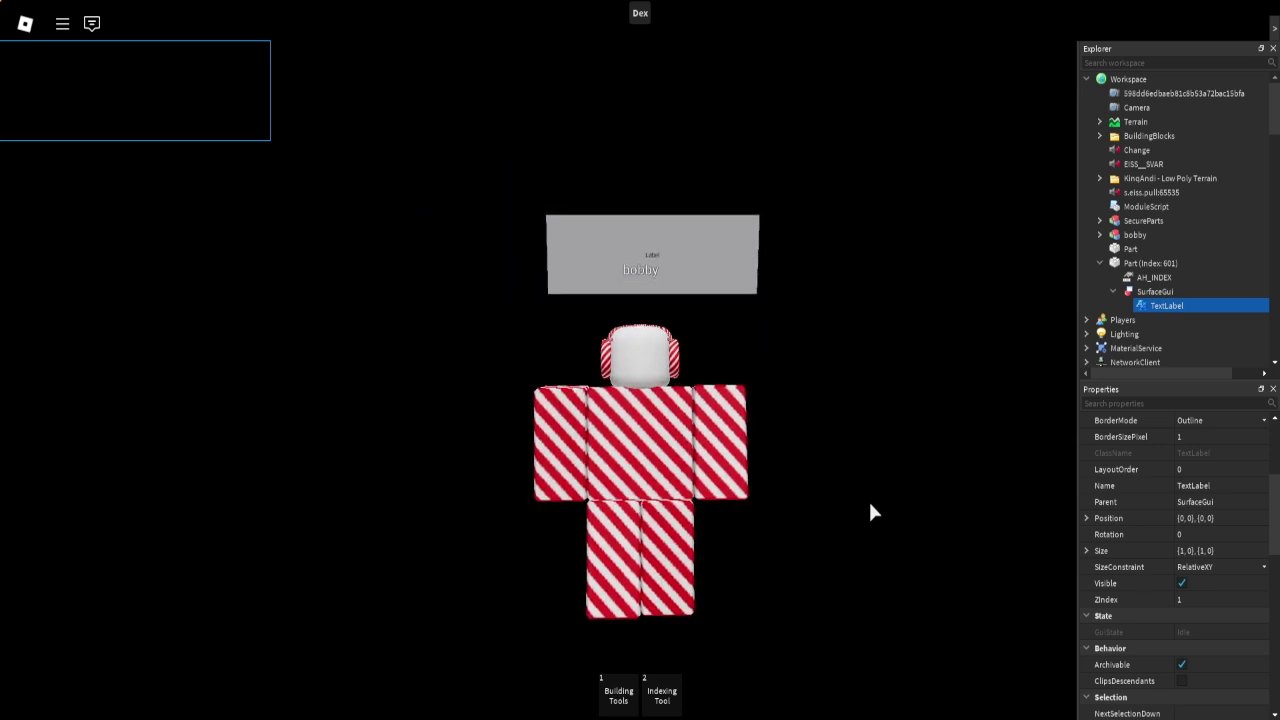
# - Set the TextLabel's text to "Kill All" and enable TextScaled
pyautogui.scroll(-6, 1190, 609)
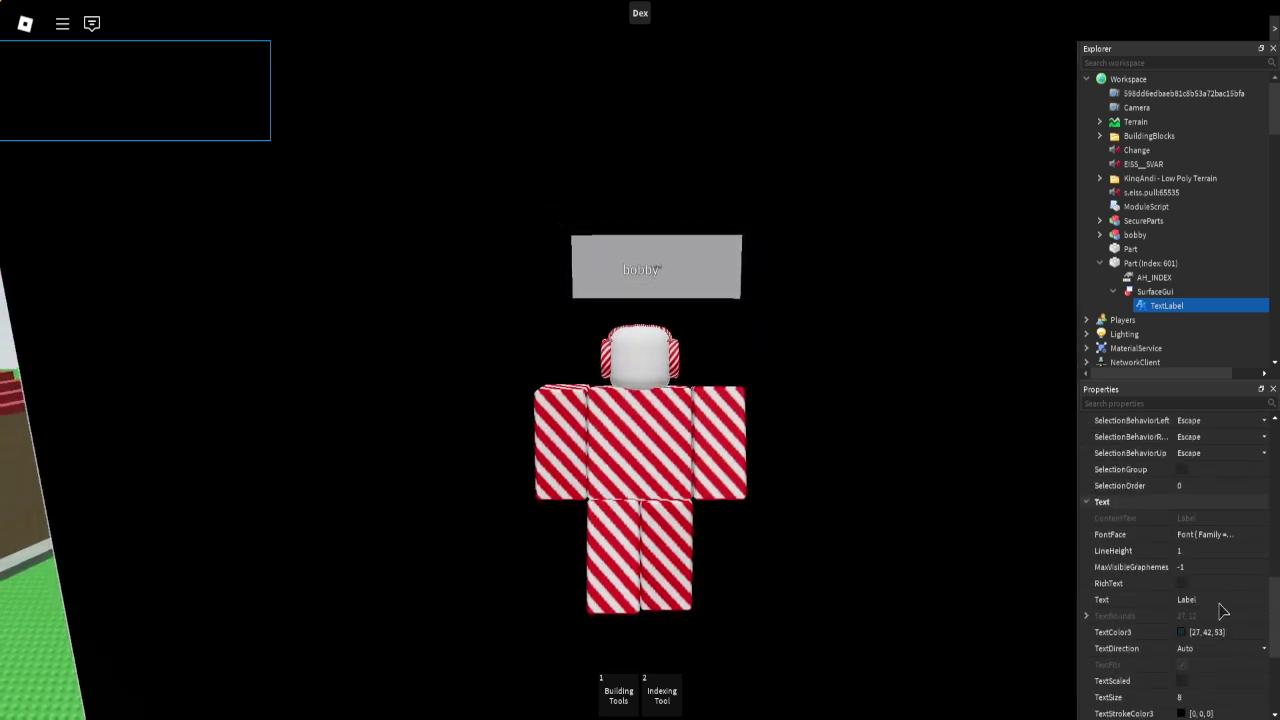
pyautogui.scroll(-2, 1222, 610)
pyautogui.click(1200, 550)
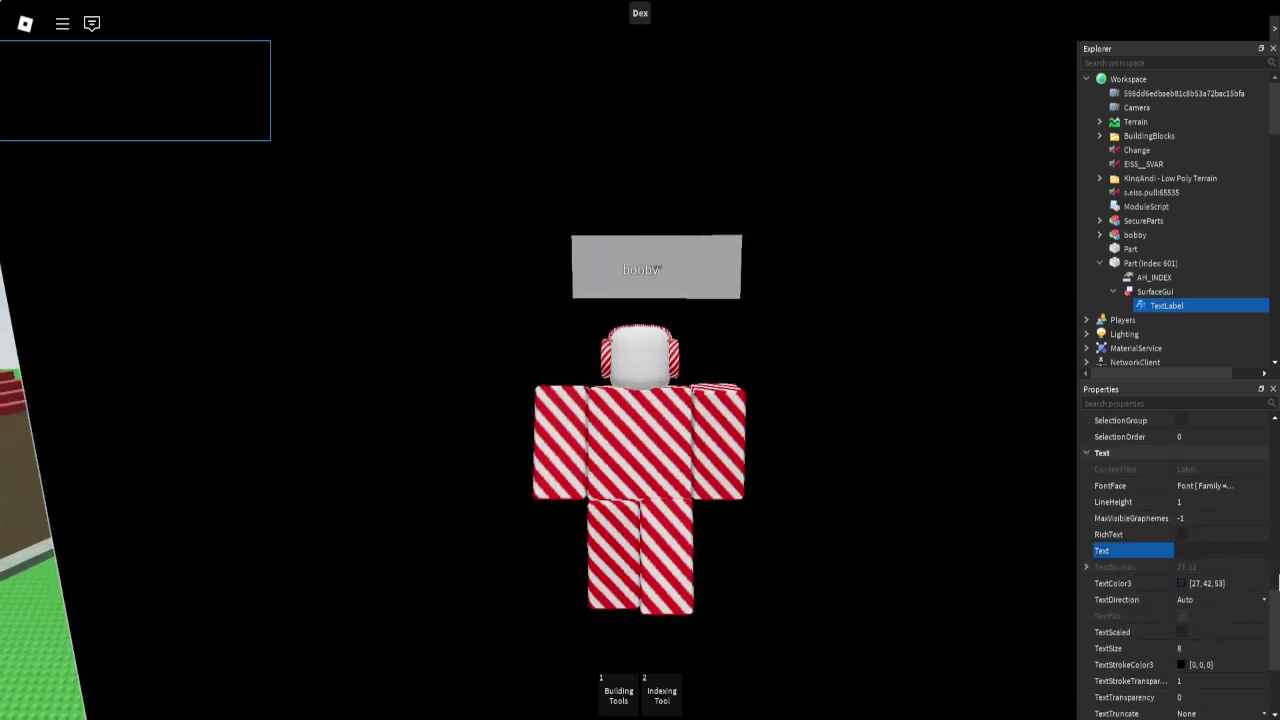
pyautogui.write('Kill All')
pyautogui.press('Return')
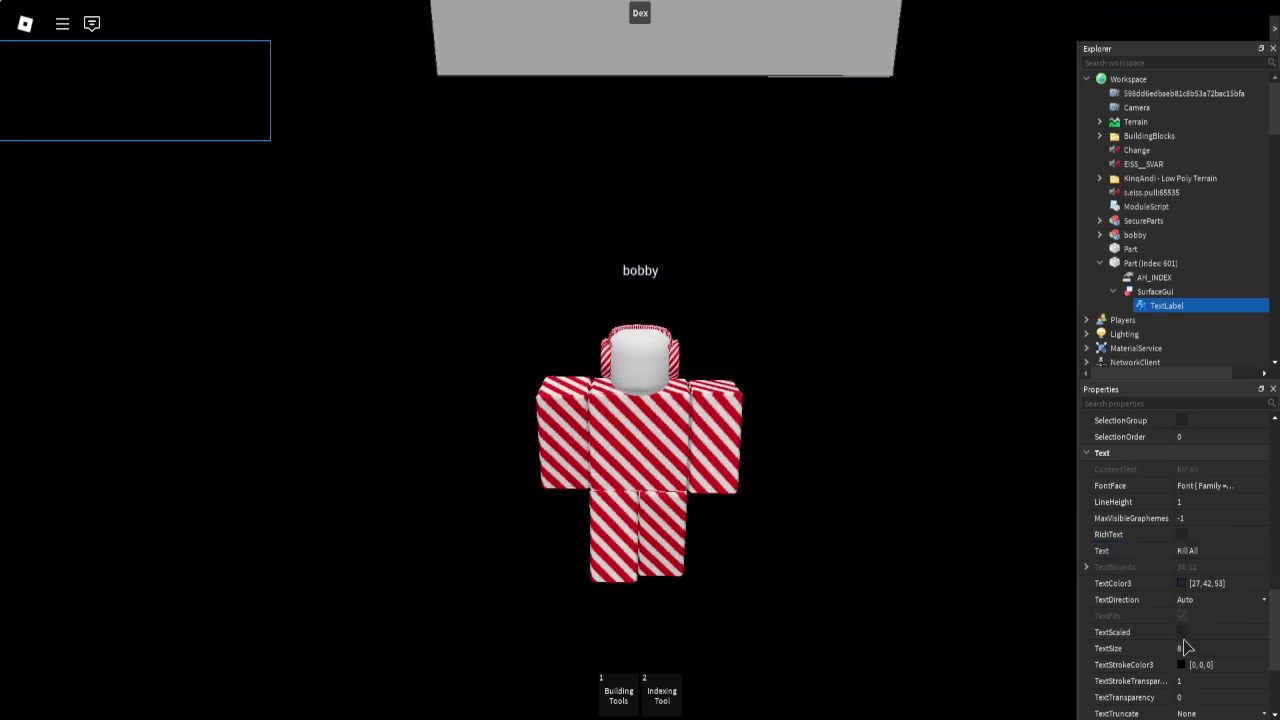
pyautogui.click(1182, 632)
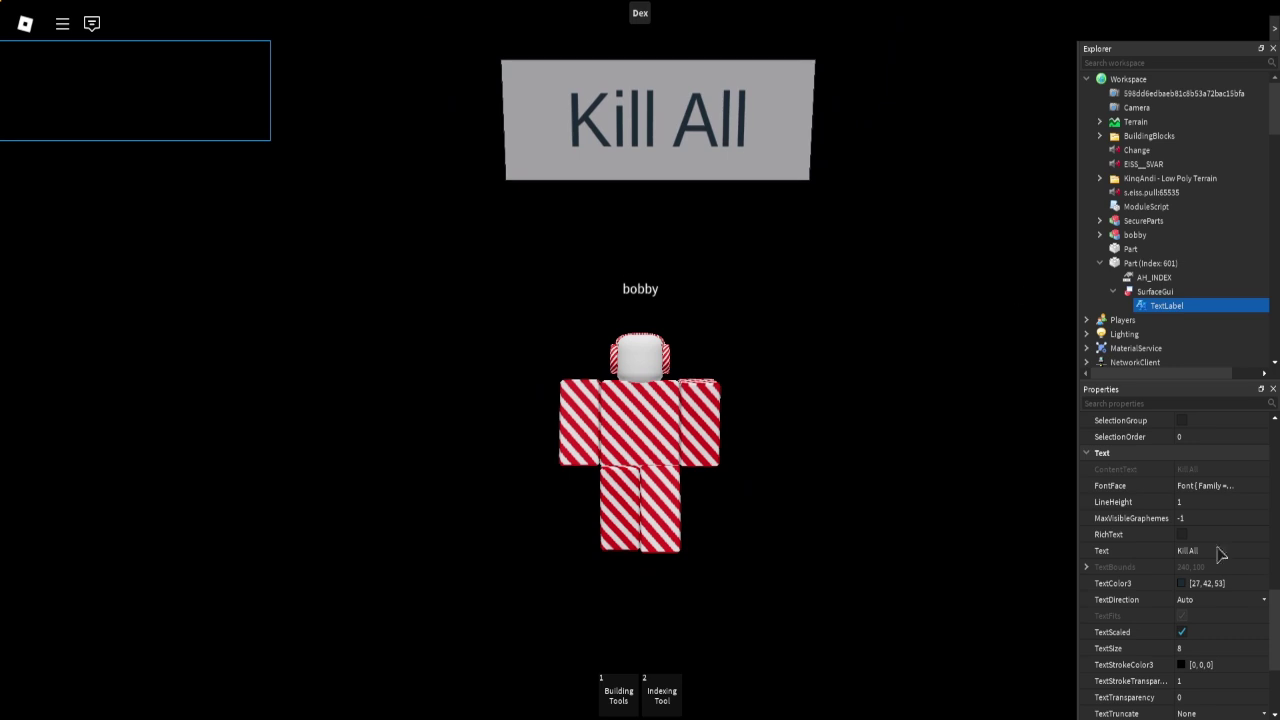
# - Try red as the "Kill All" label's text color and settle on black, [0, 0, 0]
pyautogui.click(1182, 584)
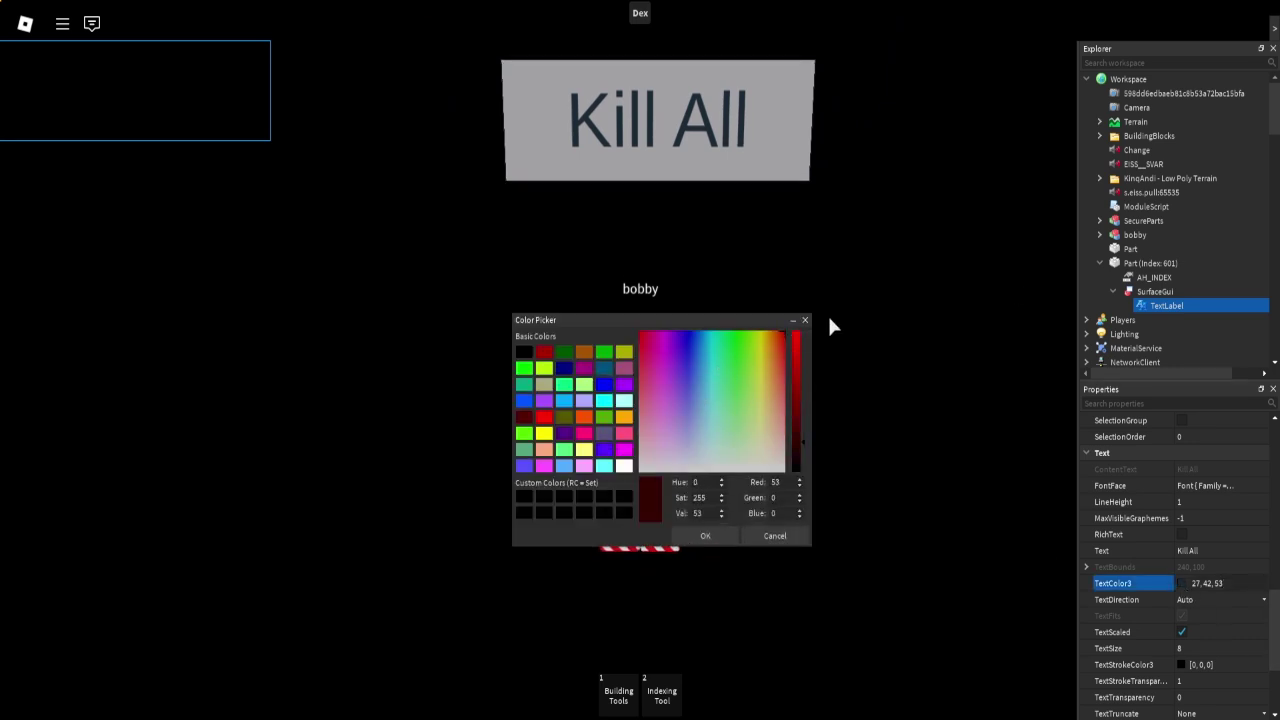
pyautogui.click(703, 537)
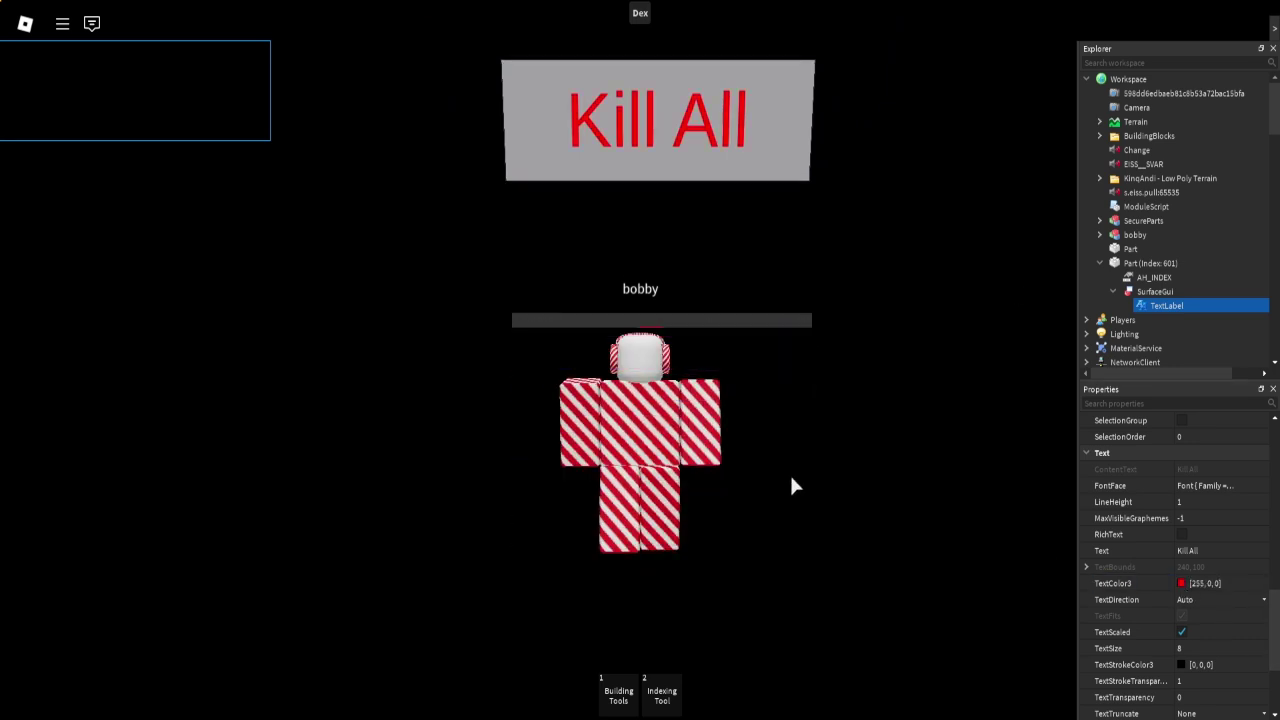
pyautogui.click(1182, 583)
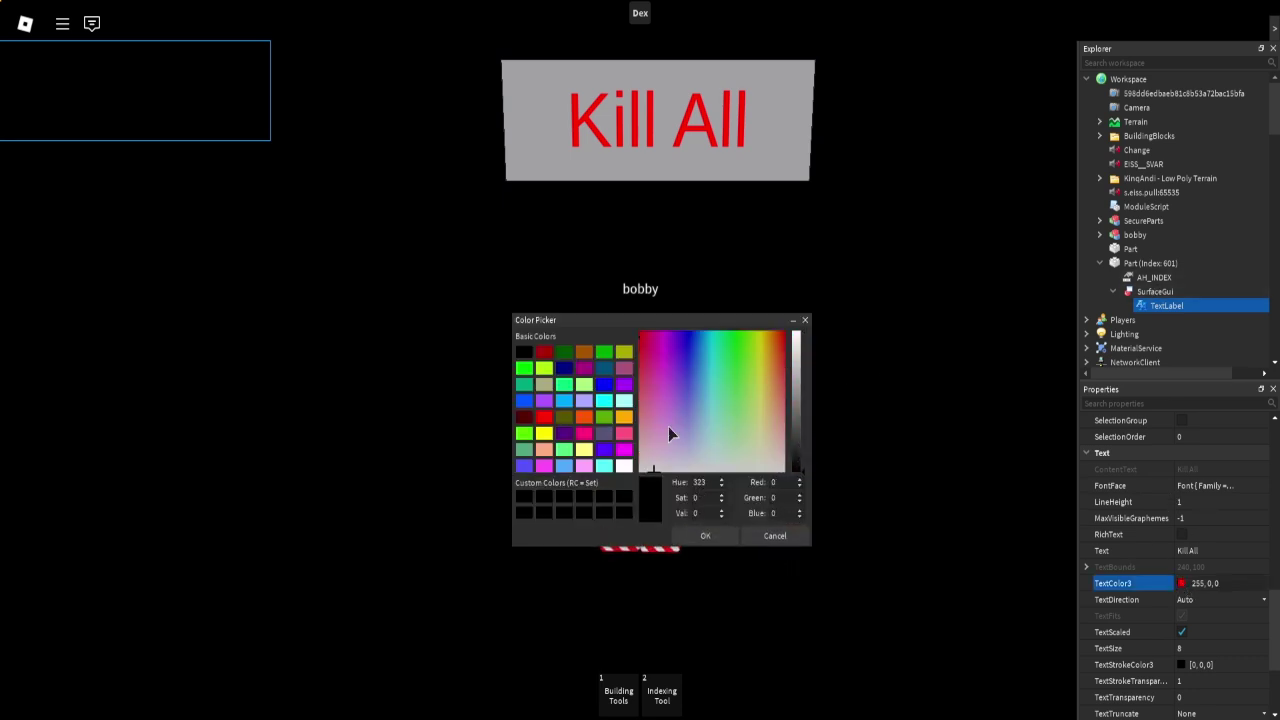
pyautogui.click(707, 537)
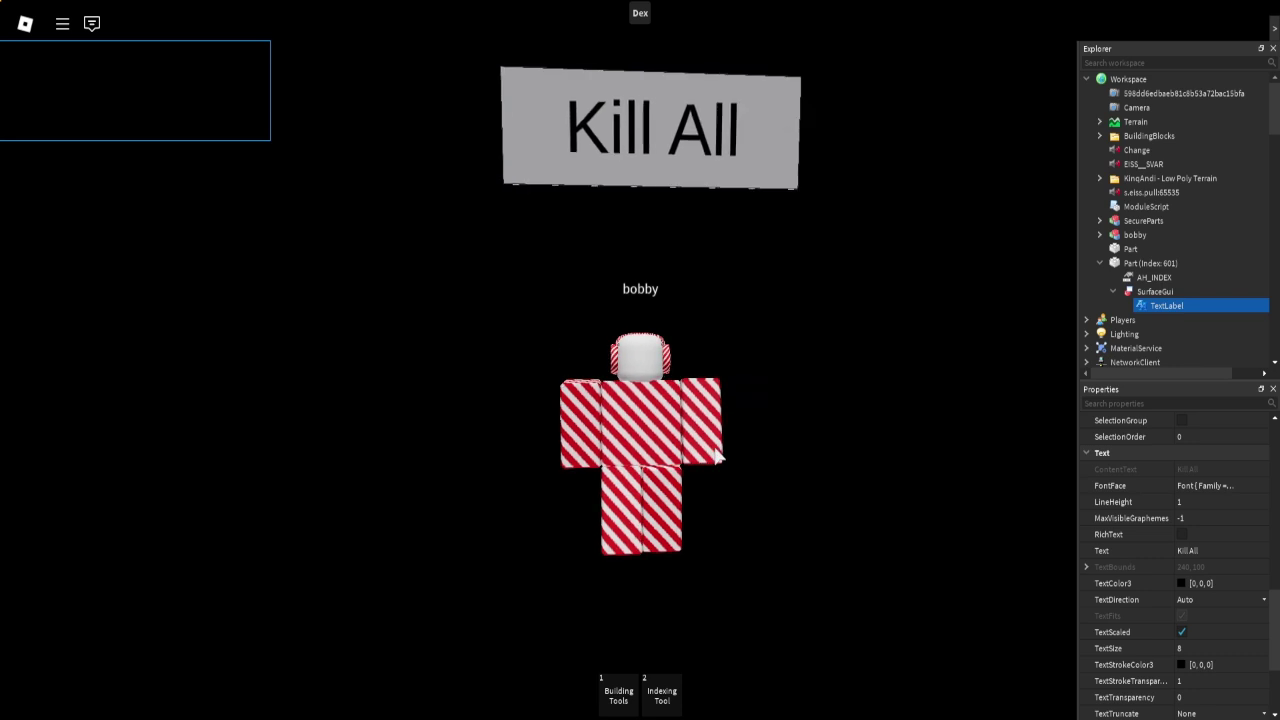
# - Duplicate the "Kill All" panel with Building Tools and move the copy 4 studs straight down
pyautogui.press('w')
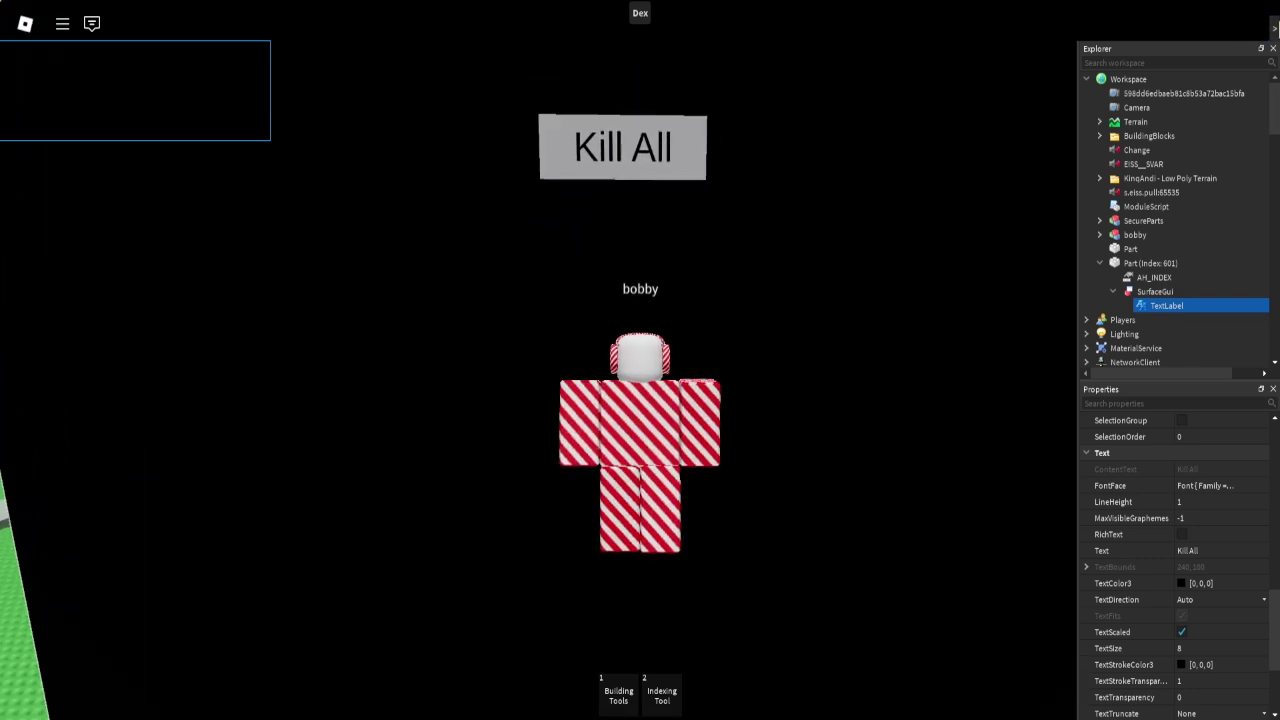
pyautogui.click(1274, 29)
pyautogui.press('1')
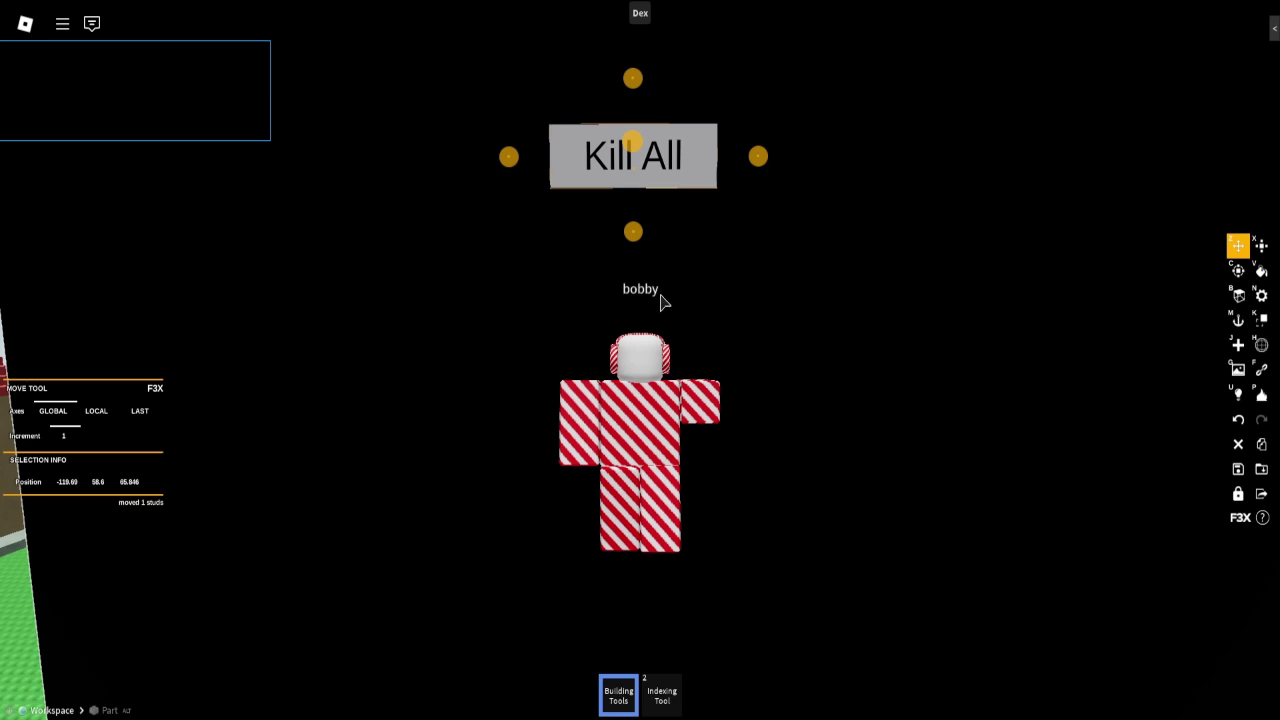
pyautogui.moveTo(633, 235); pyautogui.dragTo(626, 327)
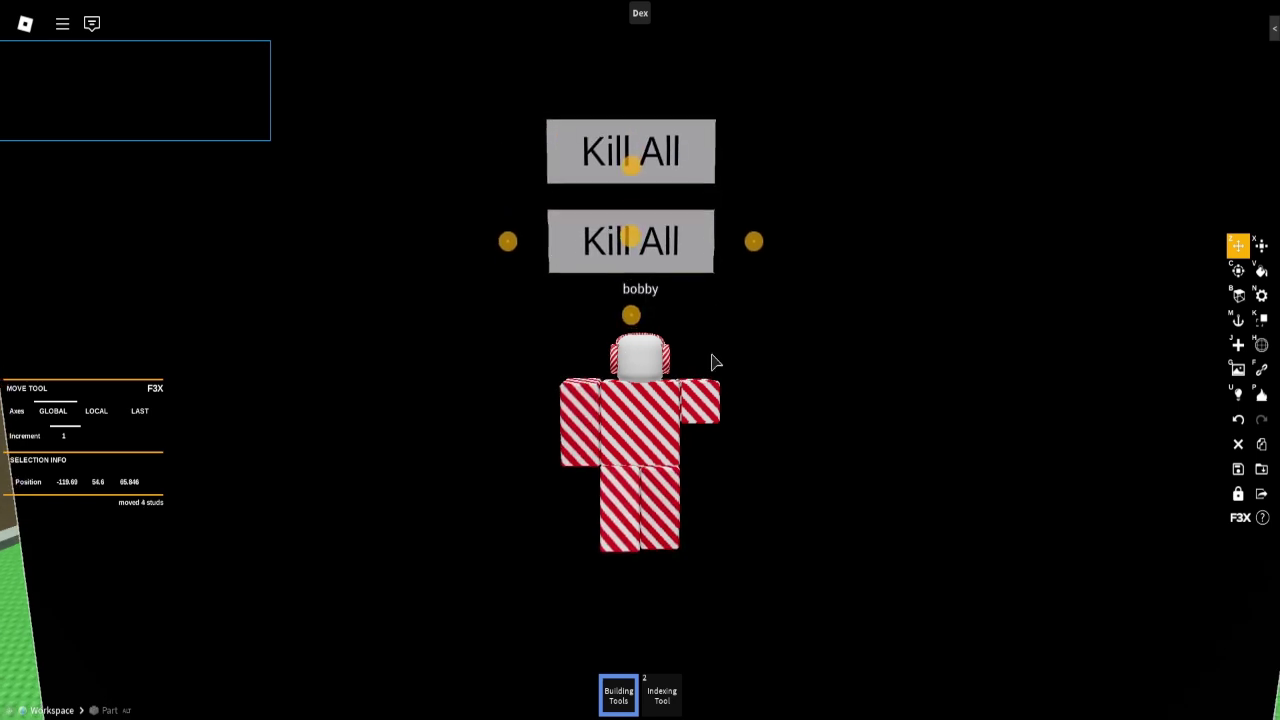
# - Set the lower panel's index to 602 with the Indexing Tool
pyautogui.press('2')
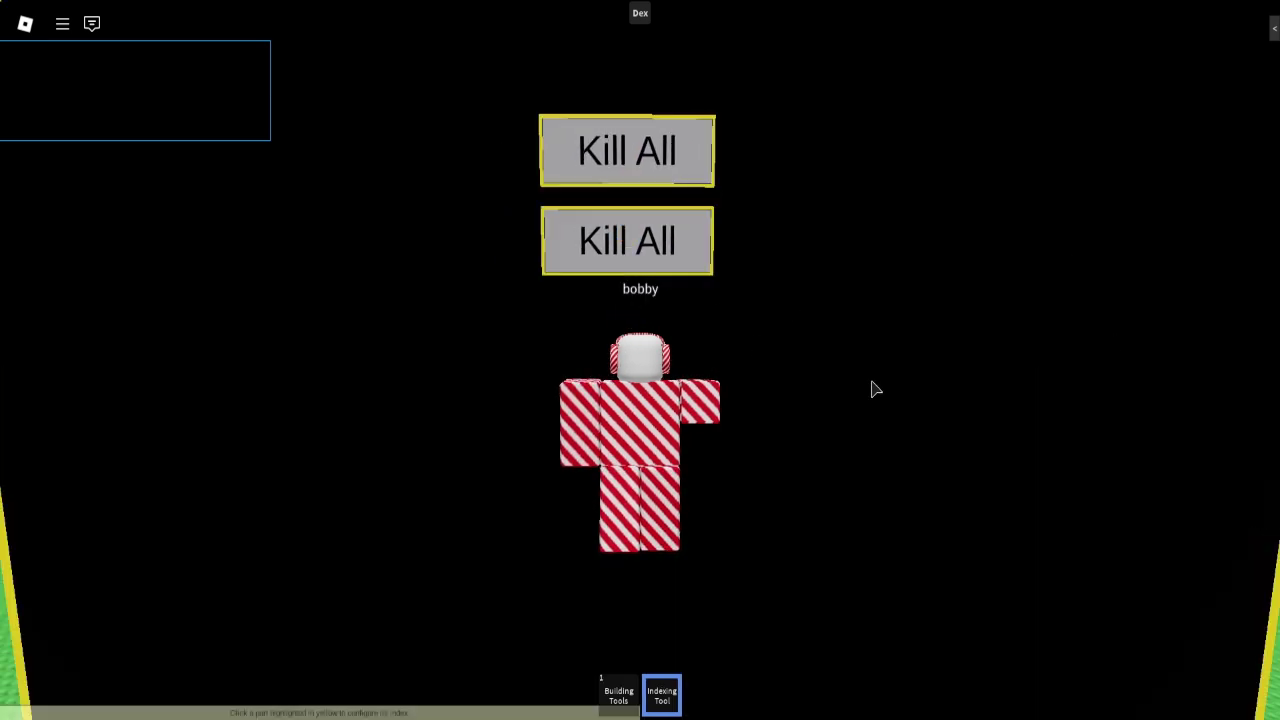
pyautogui.click(655, 253)
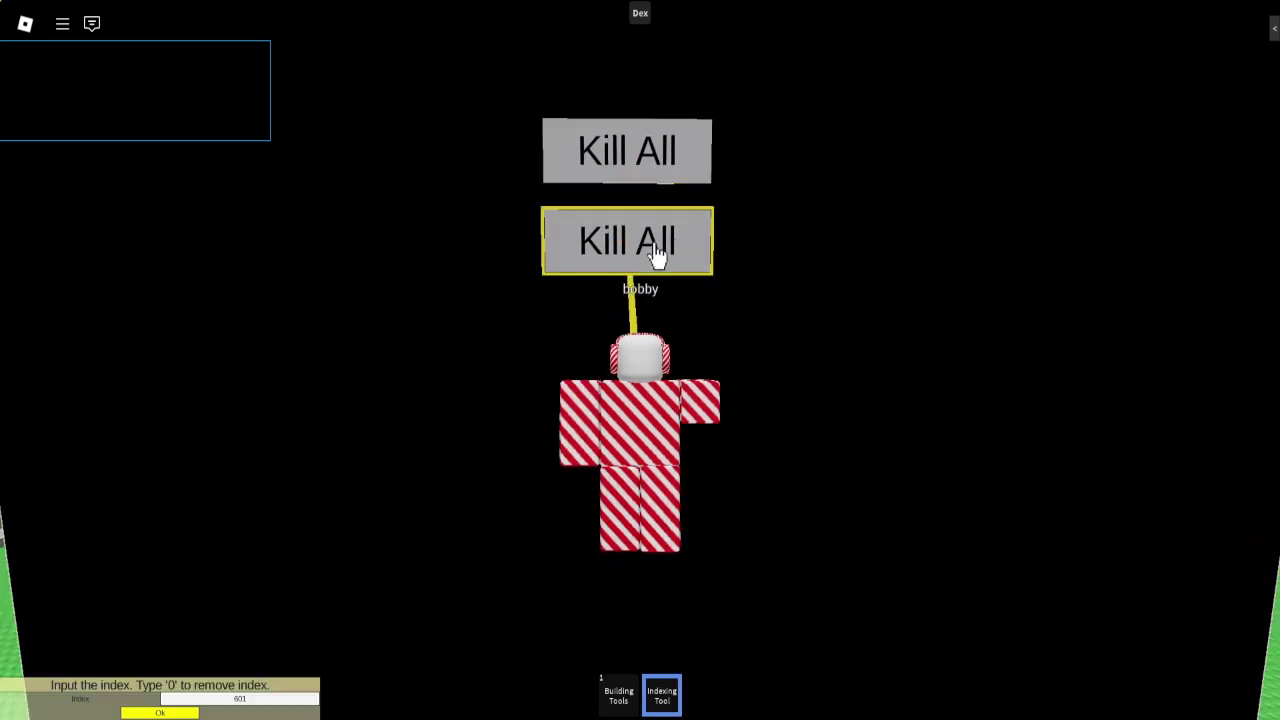
pyautogui.click(277, 694)
pyautogui.write('602w')
pyautogui.moveTo(699, 234); pyautogui.dragTo(729, 249)
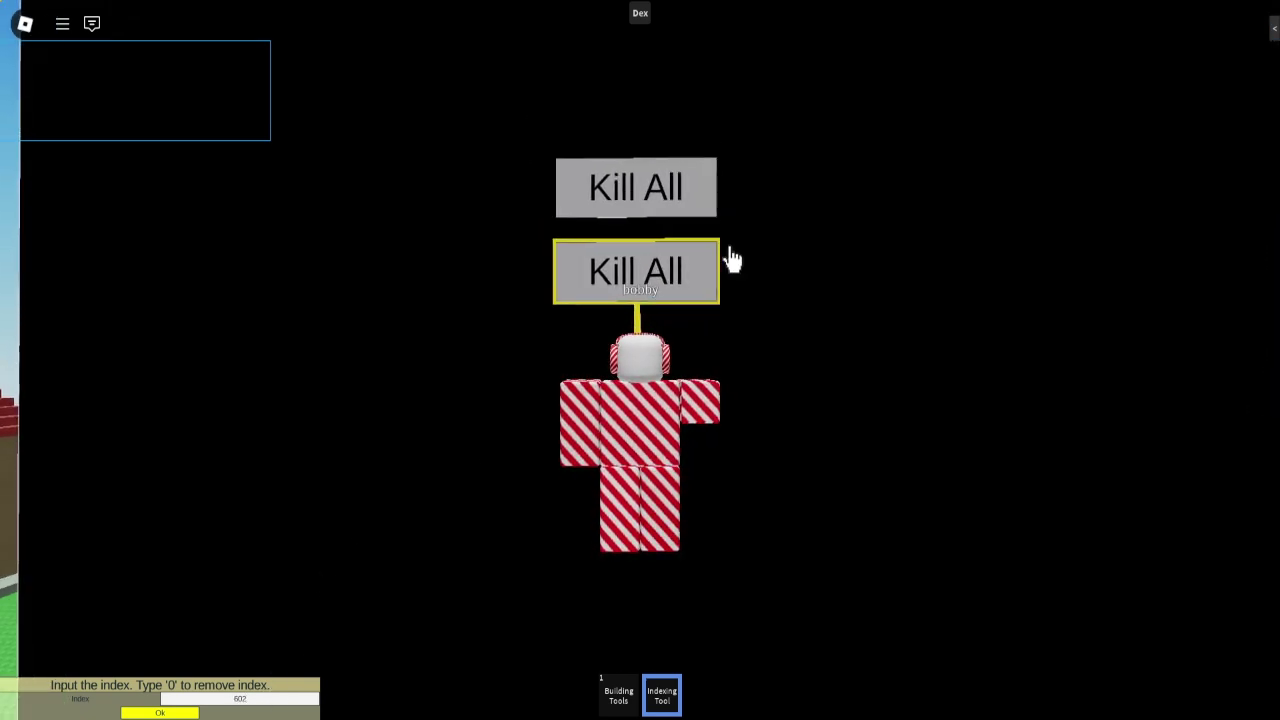
pyautogui.click(170, 712)
pyautogui.press('w')
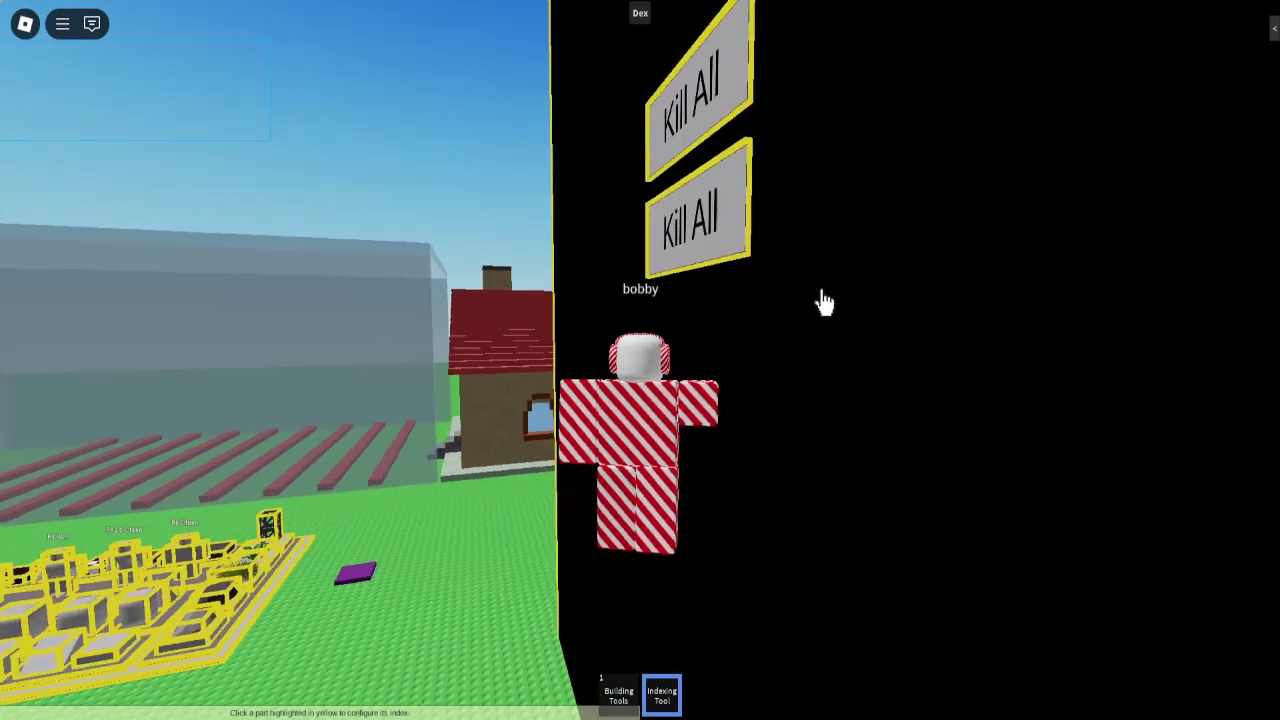
# - In Dex, set the text of the TextLabel inside Part (Index: 602) to "Back" and hide the explorer
pyautogui.press('Right')
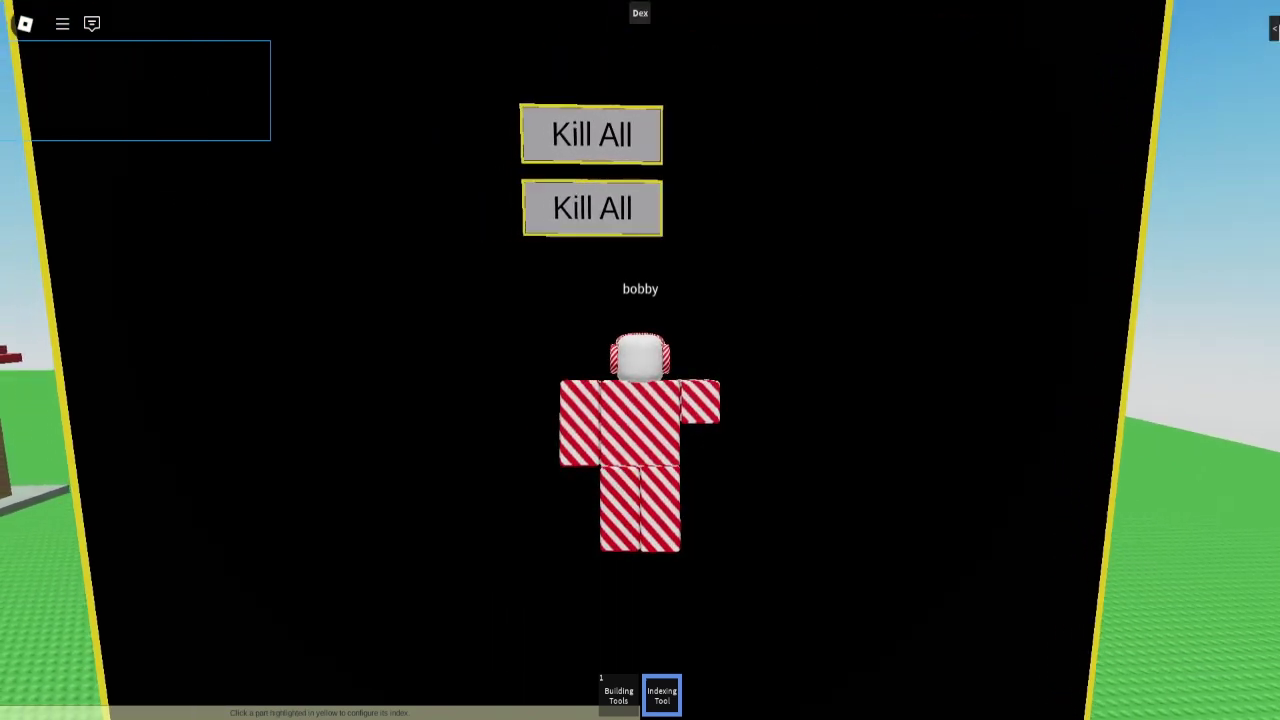
pyautogui.click(1274, 28)
pyautogui.click(1100, 277)
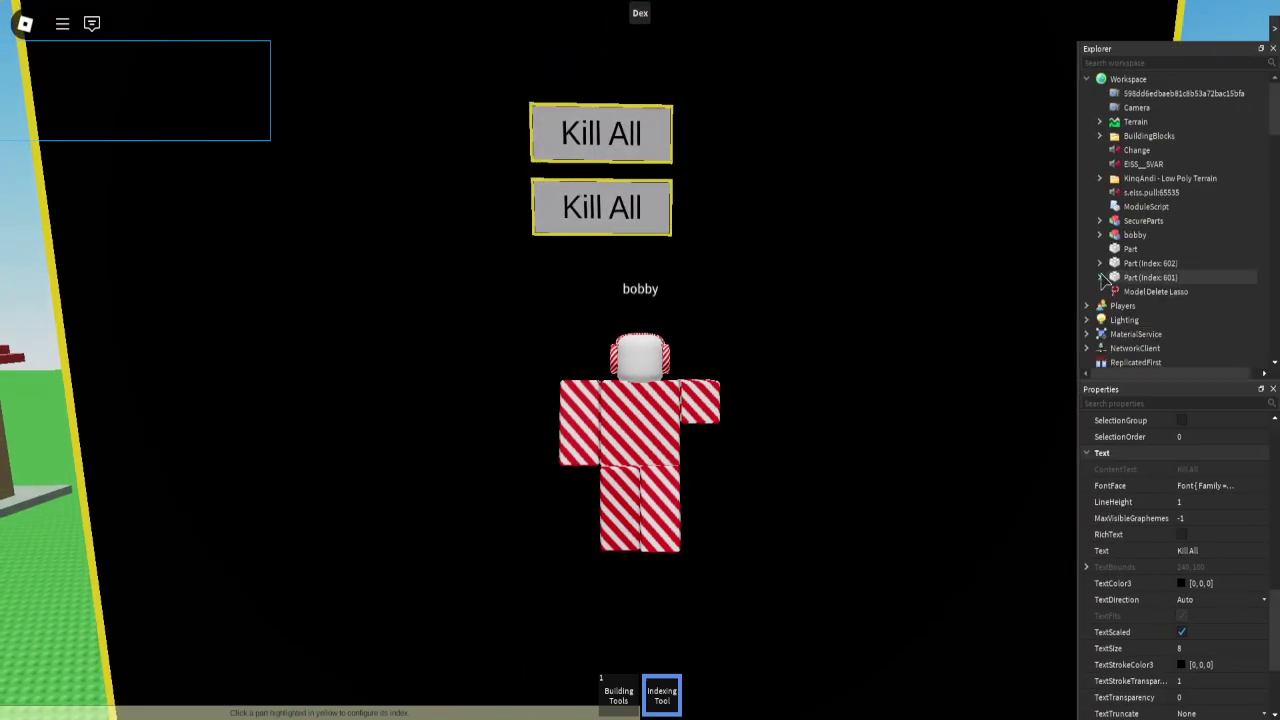
pyautogui.click(1100, 264)
pyautogui.click(1100, 263)
pyautogui.click(1114, 291)
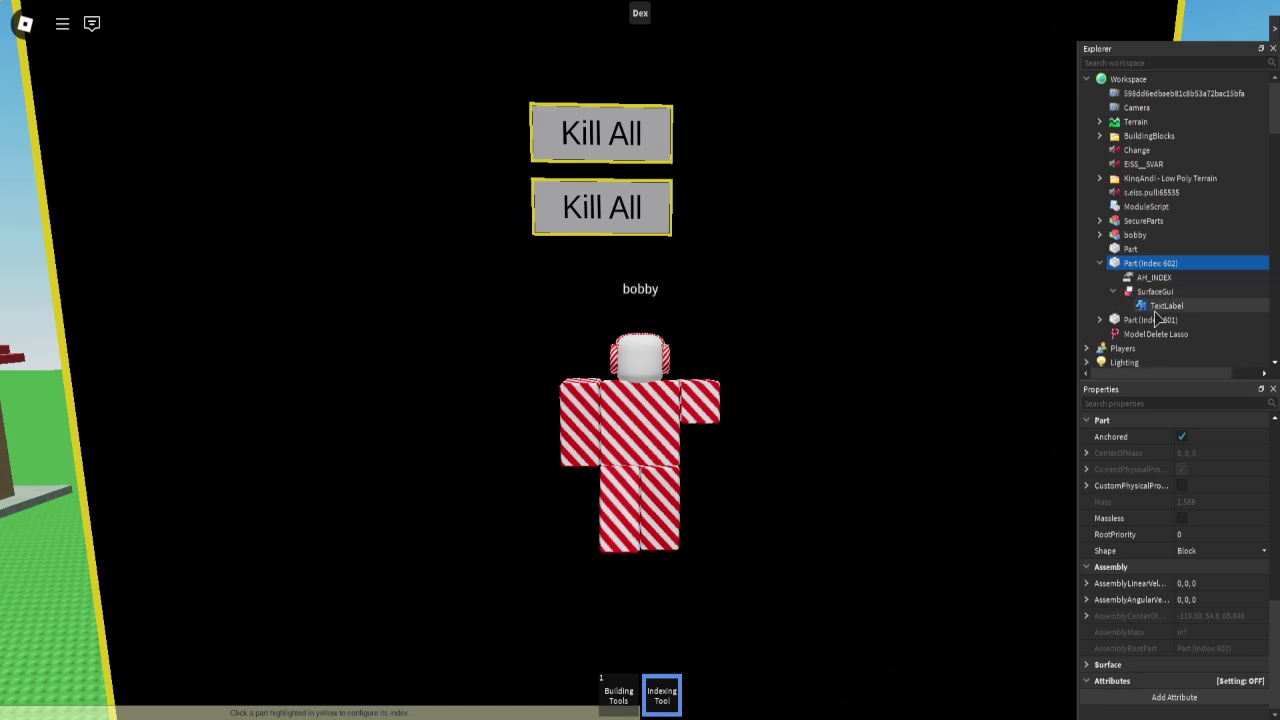
pyautogui.click(1165, 305)
pyautogui.scroll(-3, 1205, 577)
pyautogui.click(1210, 534)
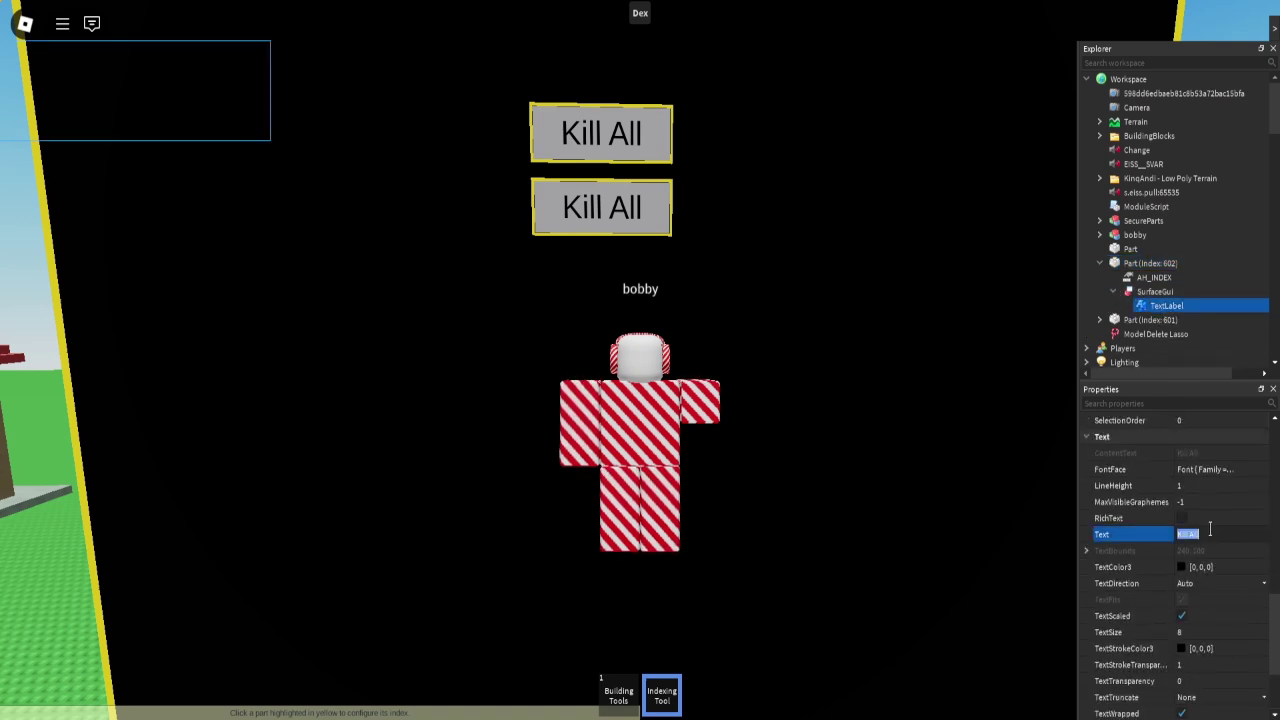
pyautogui.write('Back')
pyautogui.press('Return')
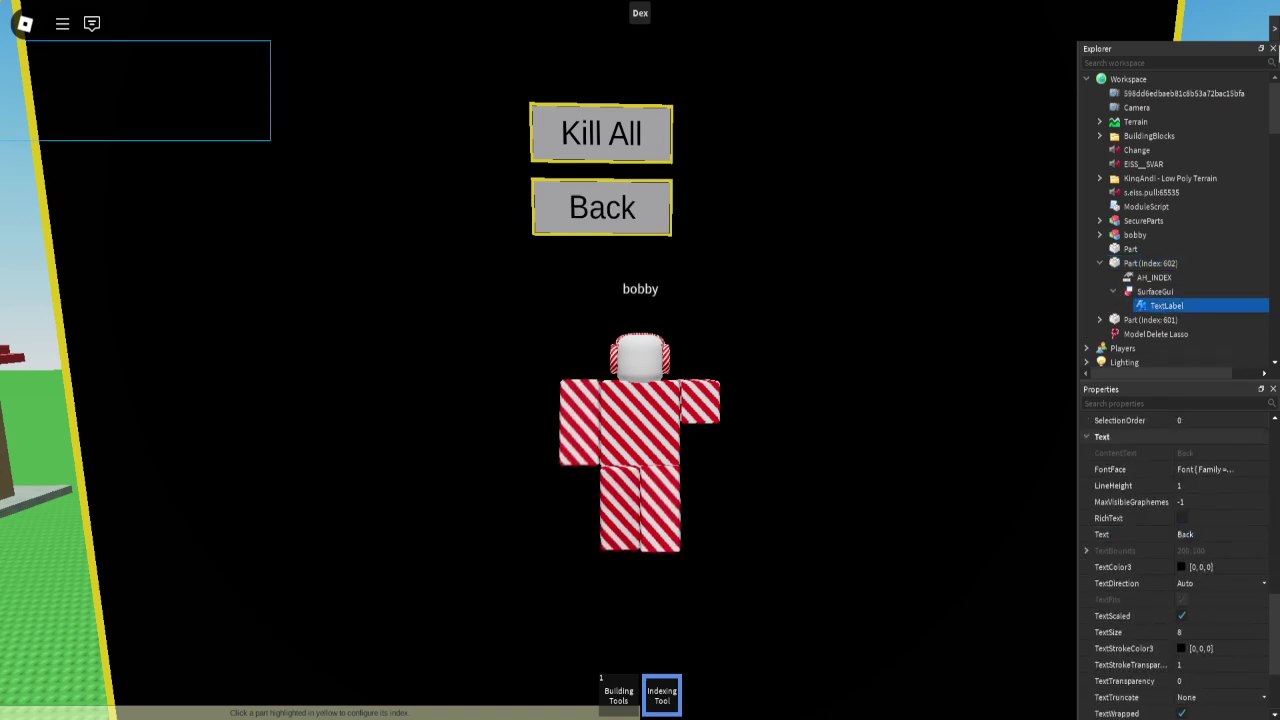
pyautogui.click(1274, 28)
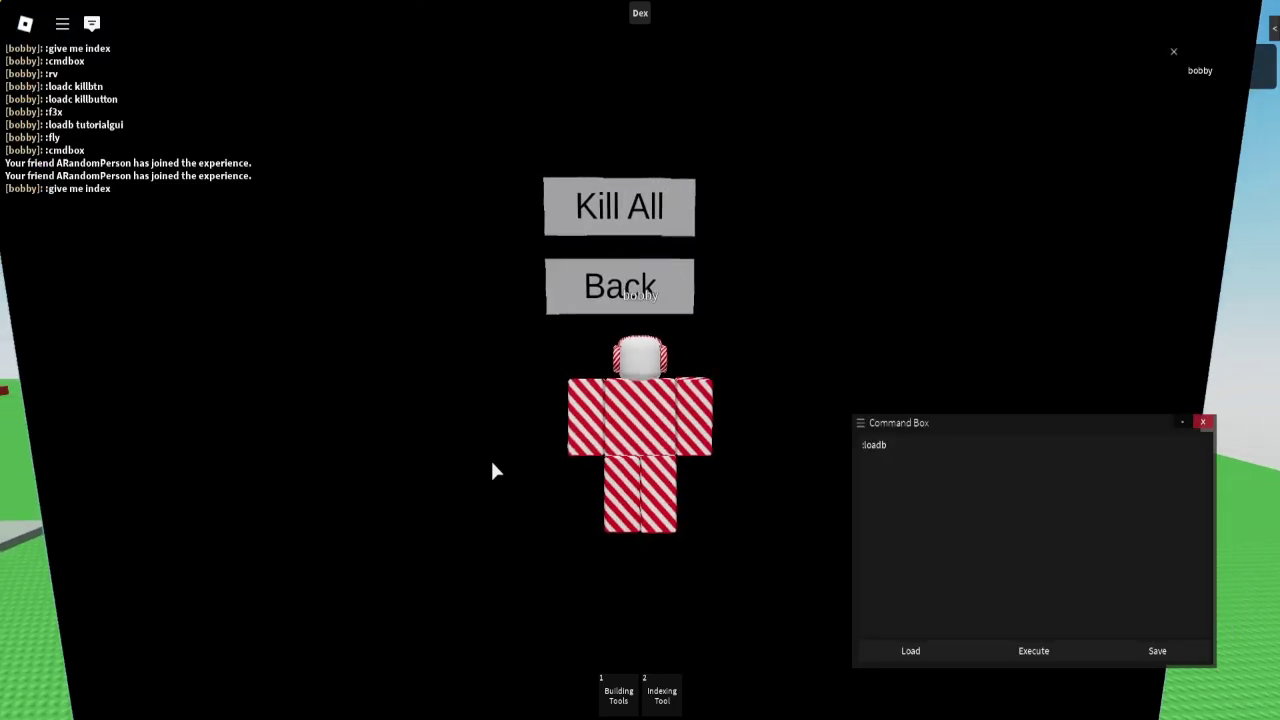
# - Replace the Command Box contents with ":clickexe 601 9e9 1 1 :kill all|" and start a second line
pyautogui.moveTo(938, 454); pyautogui.dragTo(864, 458)
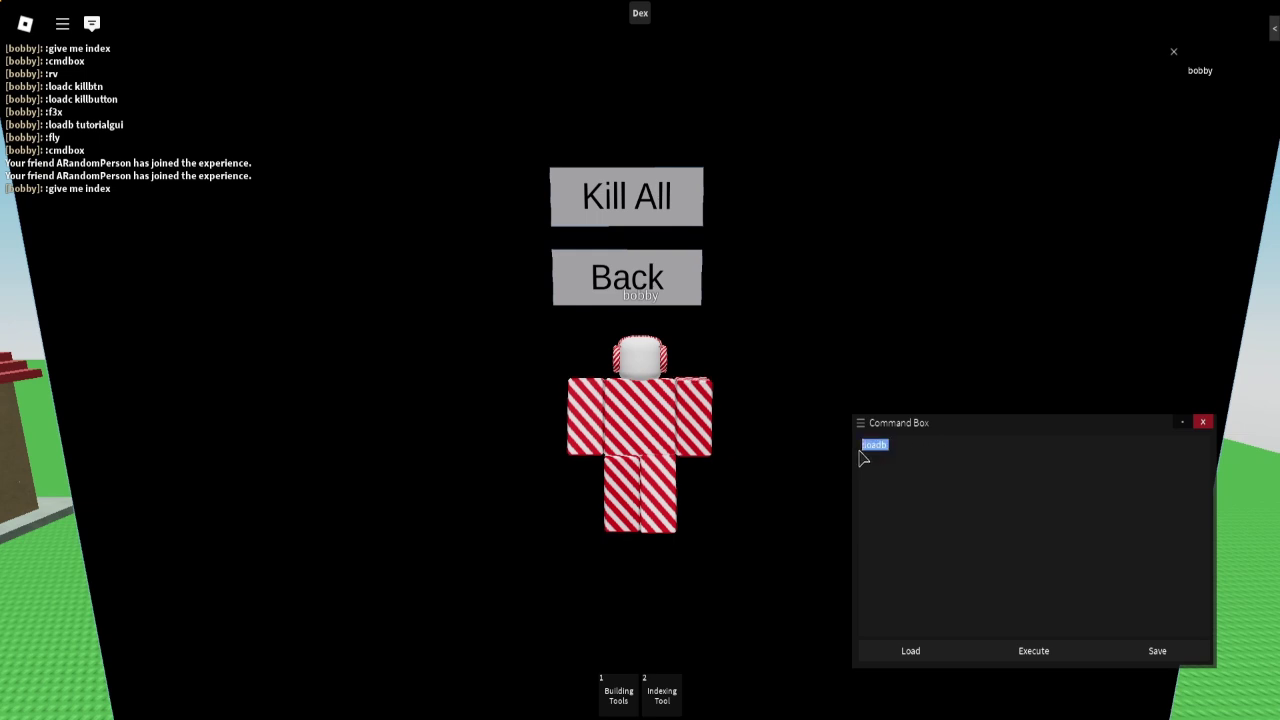
pyautogui.press('BackSpace')
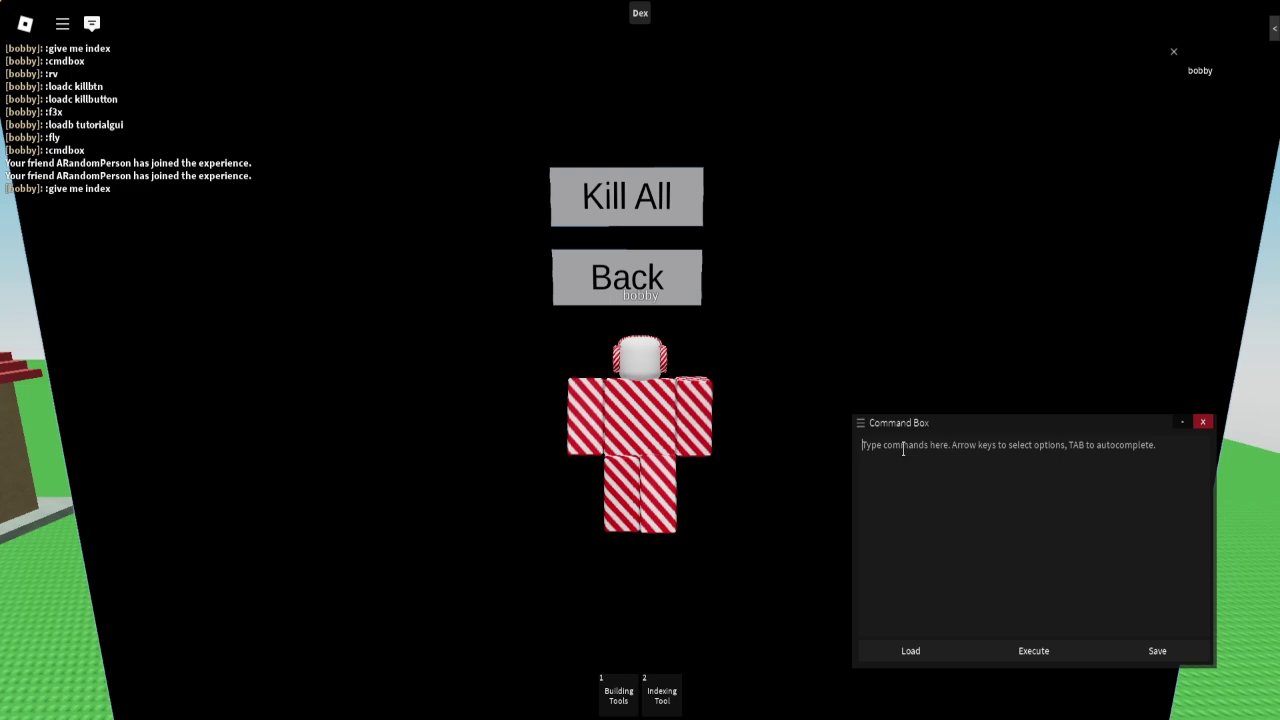
pyautogui.write(':')
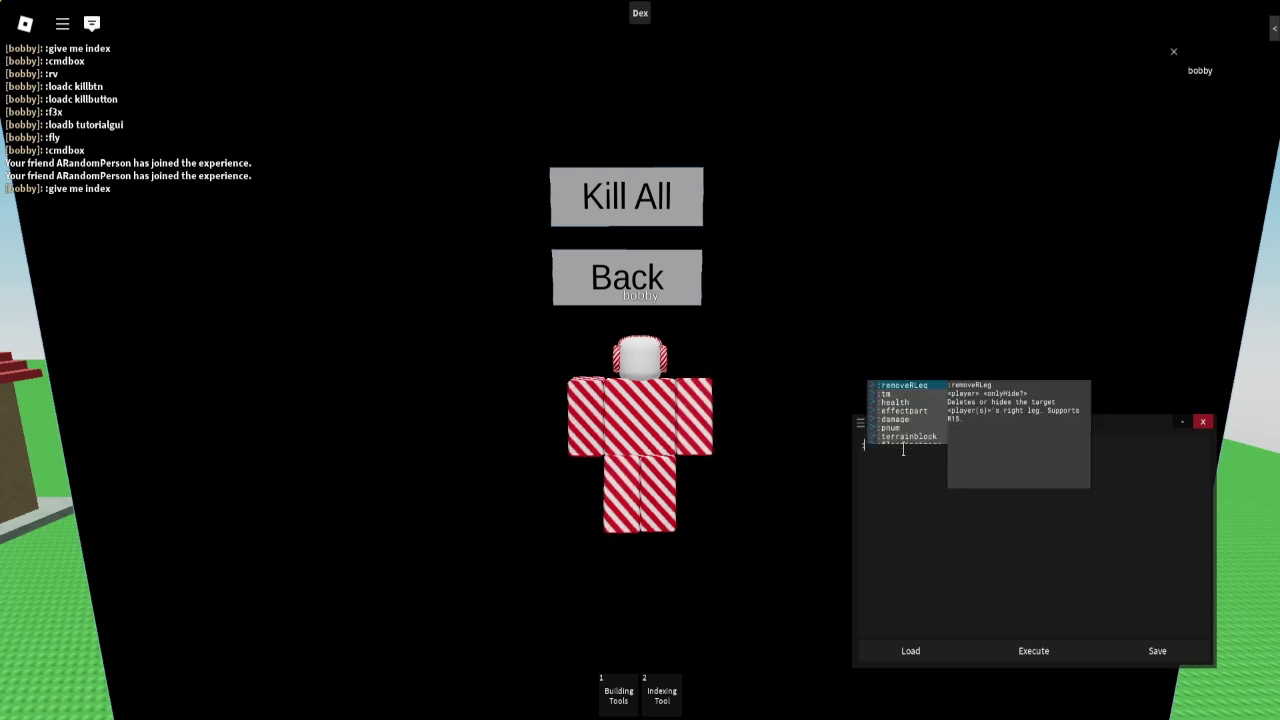
pyautogui.write('clickexe')
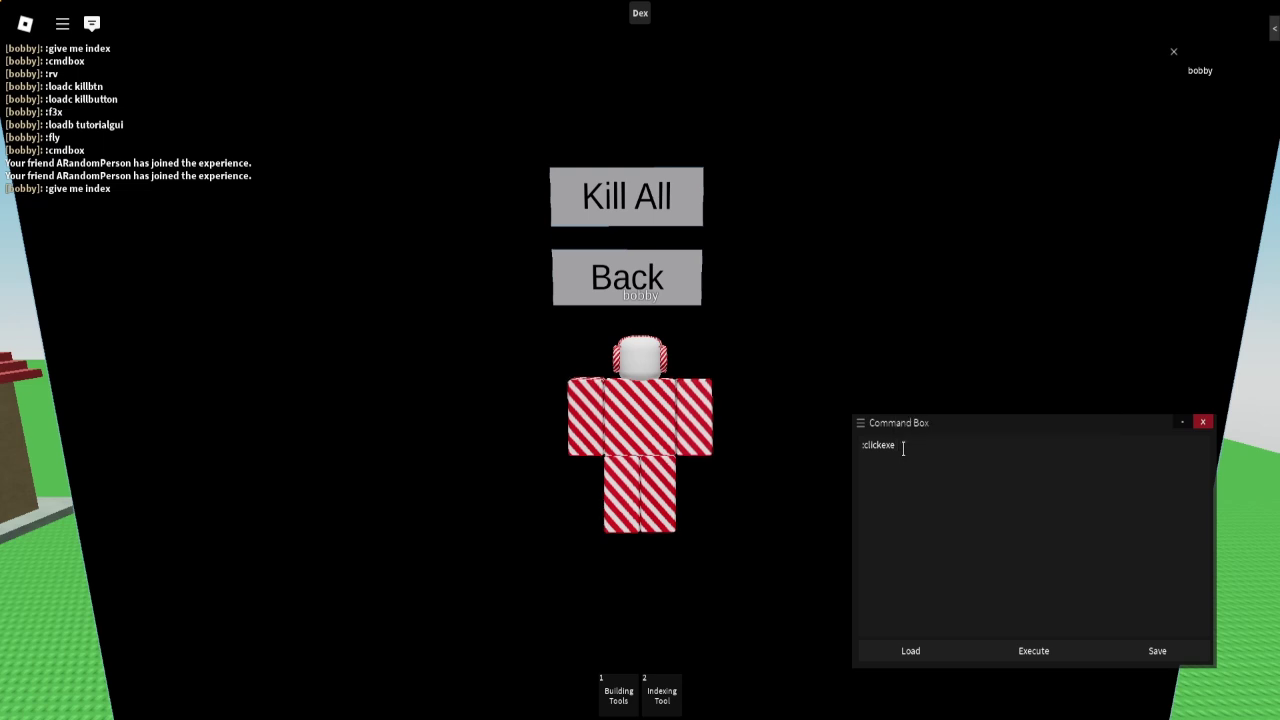
pyautogui.write(' 611')
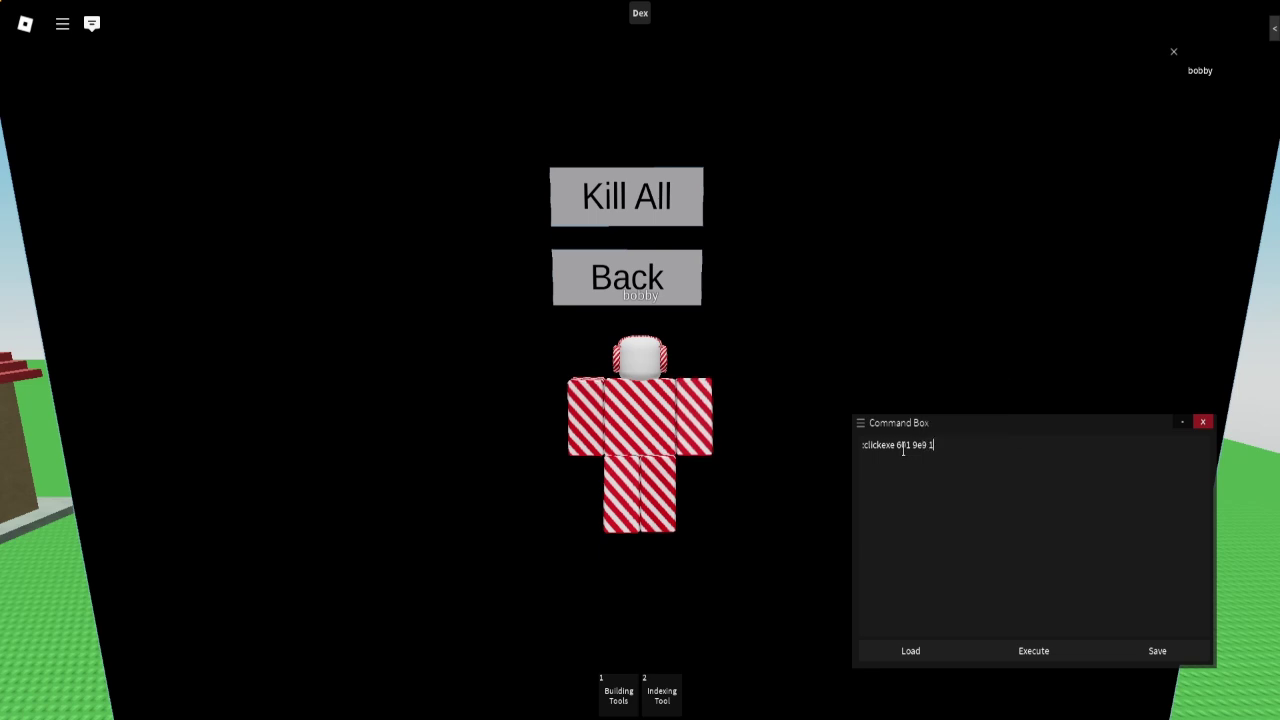
pyautogui.write('9e9 1 1 ')
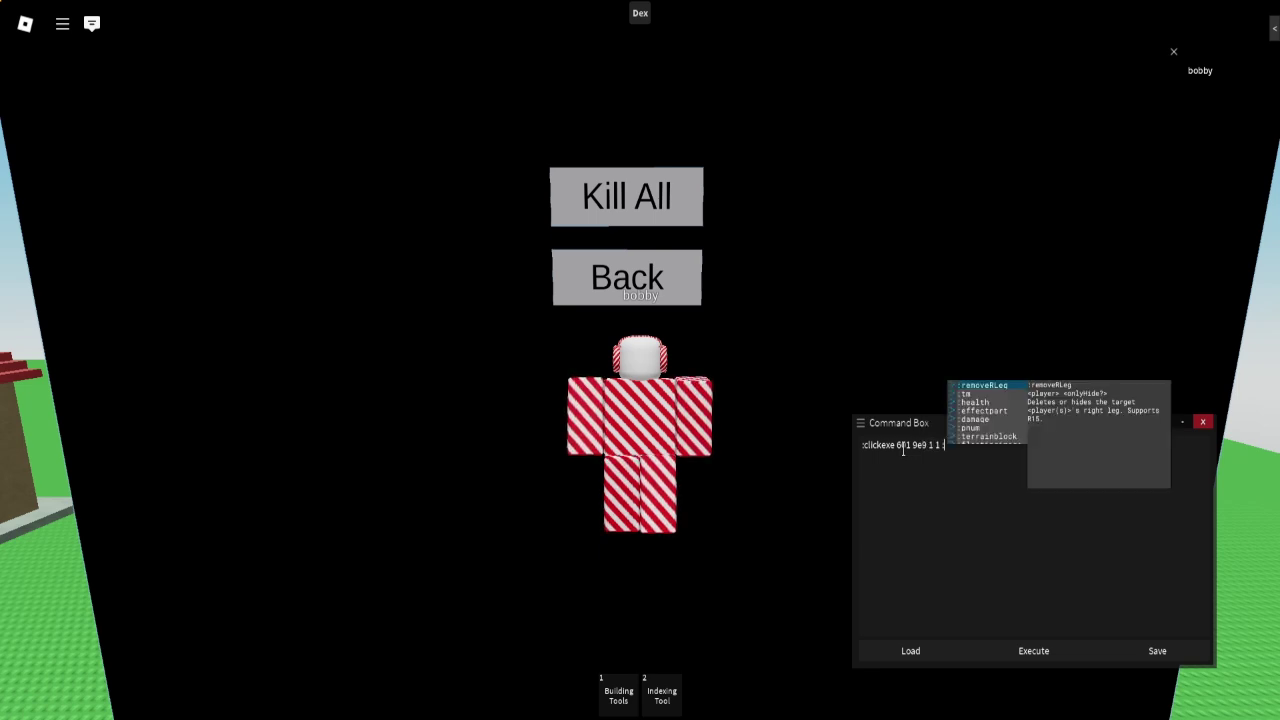
pyautogui.write(':kill all')
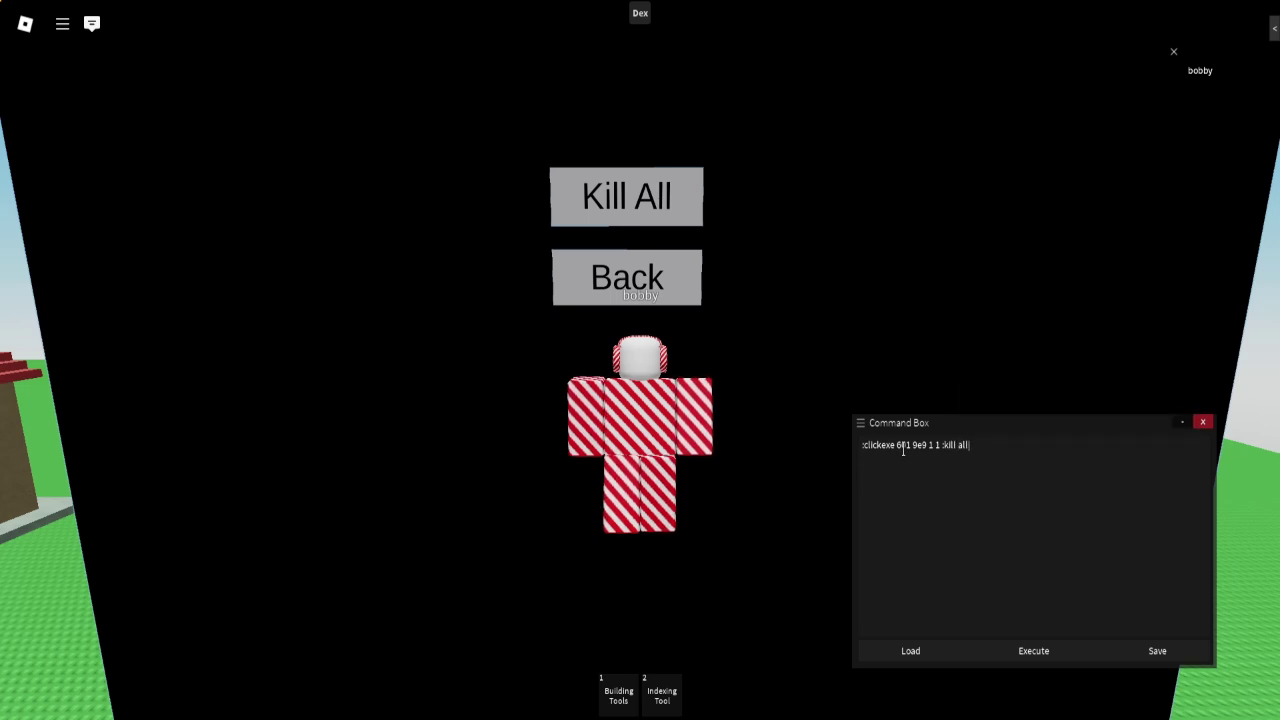
pyautogui.click(946, 448)
pyautogui.click(971, 492)
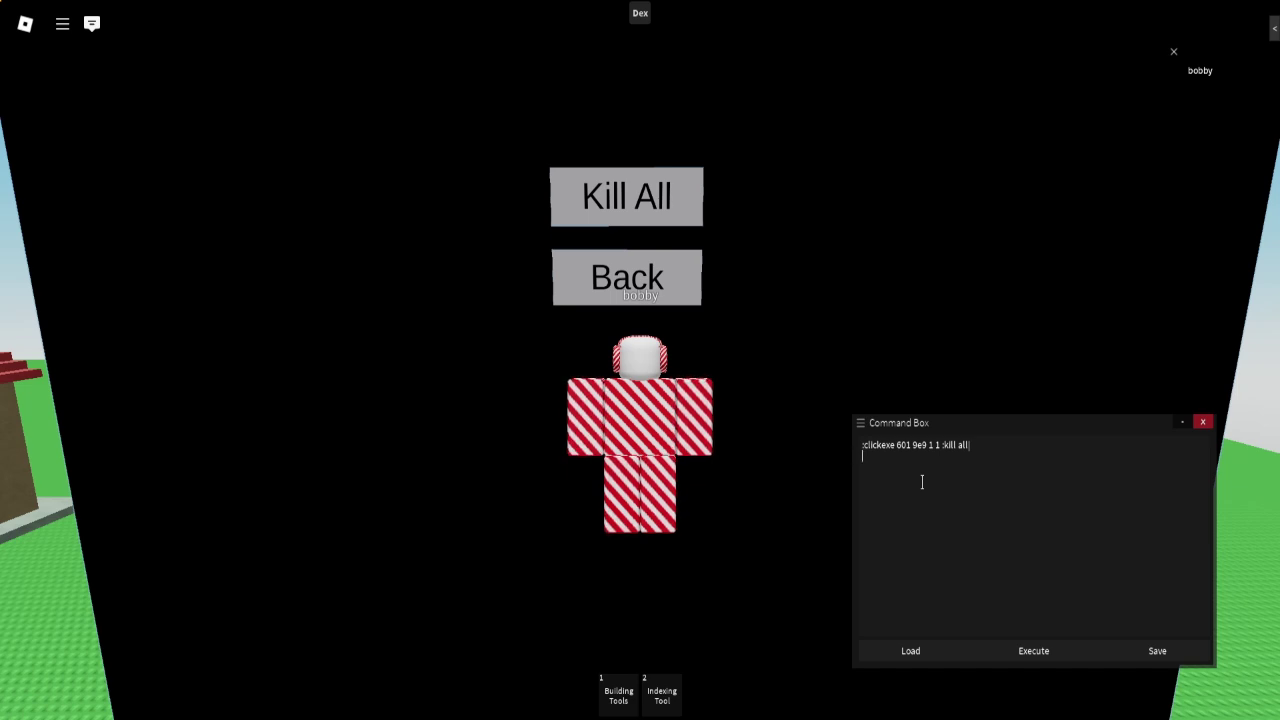
# - Set the number before ":kill all" to 2 and add the line ":clickexe 602 9e9 1 2 :rv me [] :unloadb tutorialgui|"
pyautogui.write(':clickexe 60')
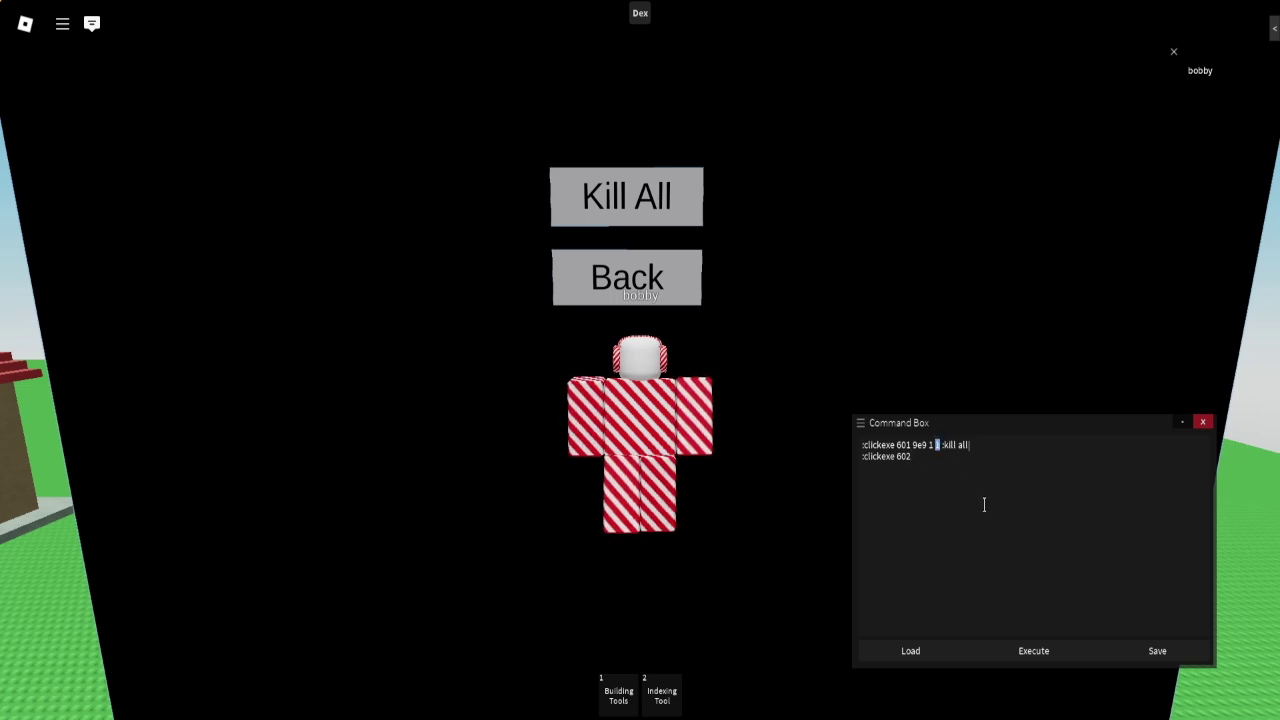
pyautogui.write('2 ')
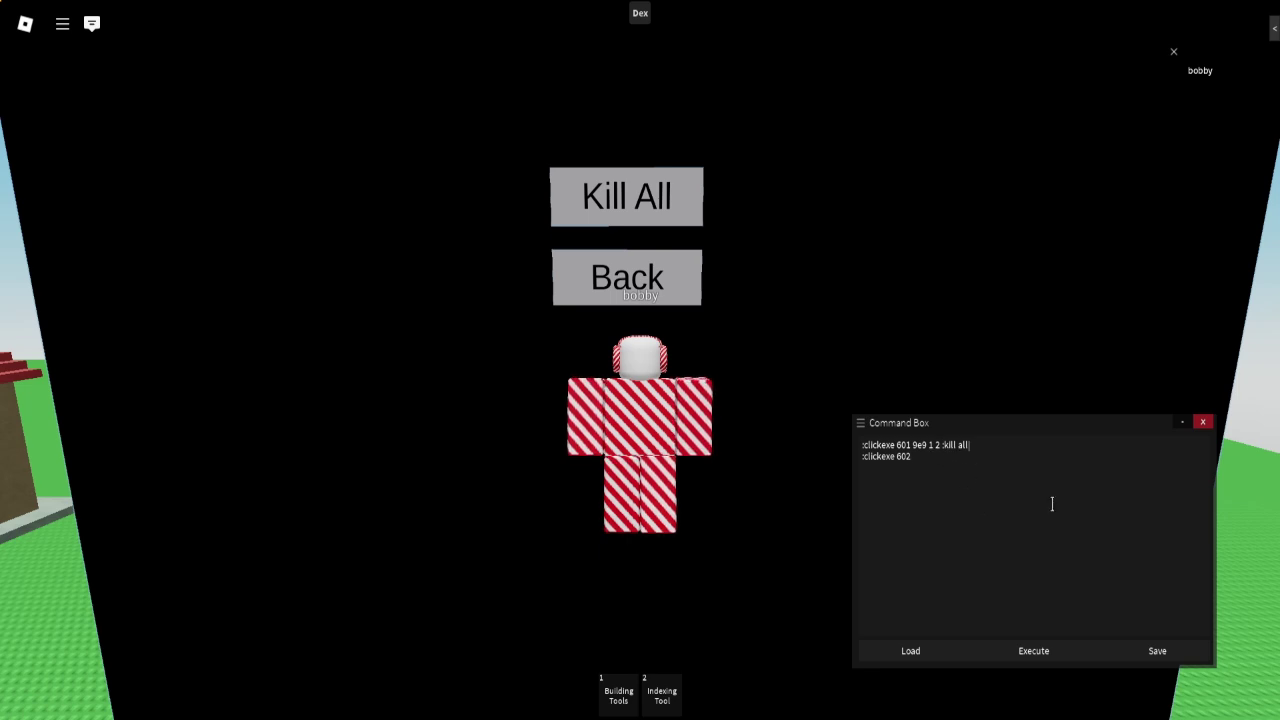
pyautogui.write('9e9 1 2')
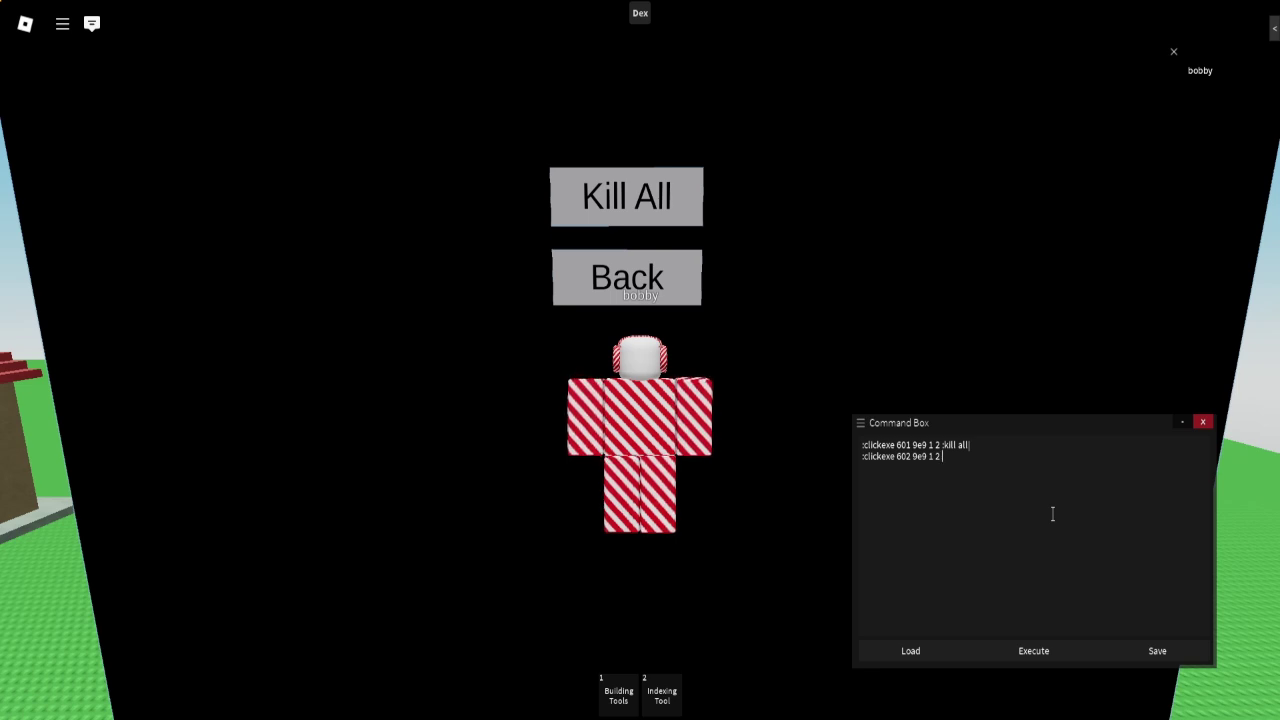
pyautogui.write(' :')
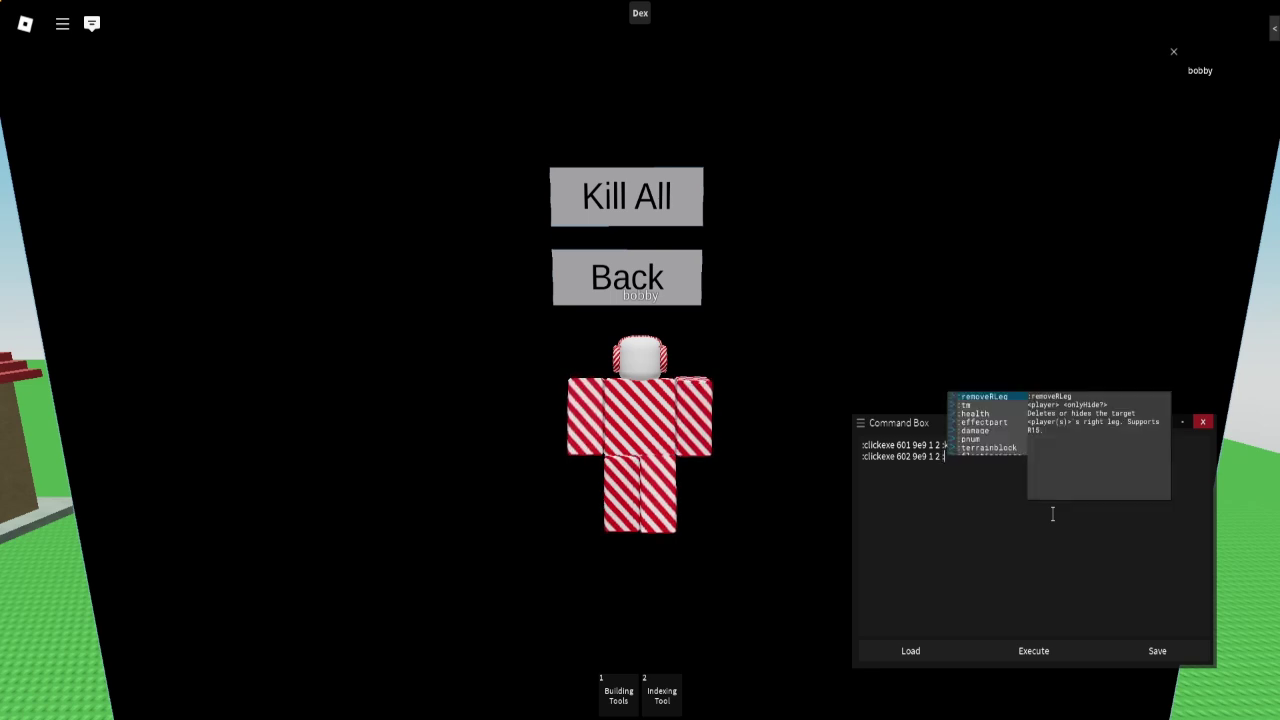
pyautogui.write('rv me')
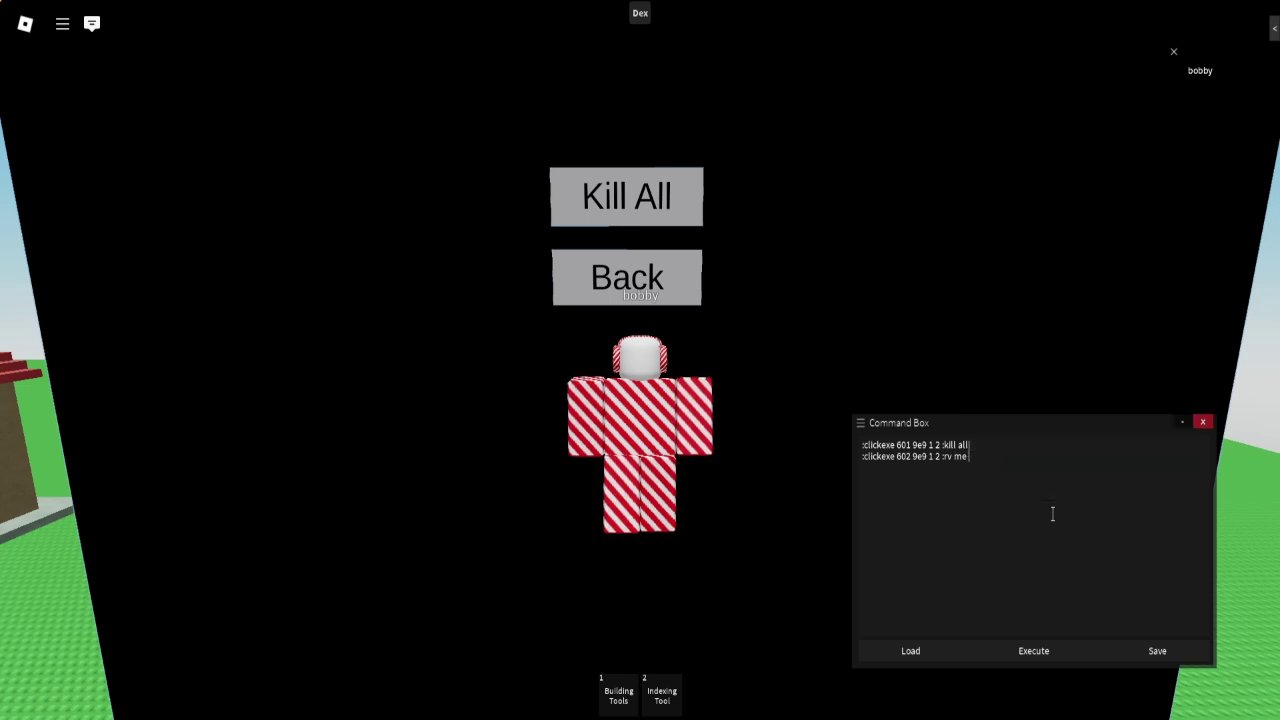
pyautogui.write(' | :un')
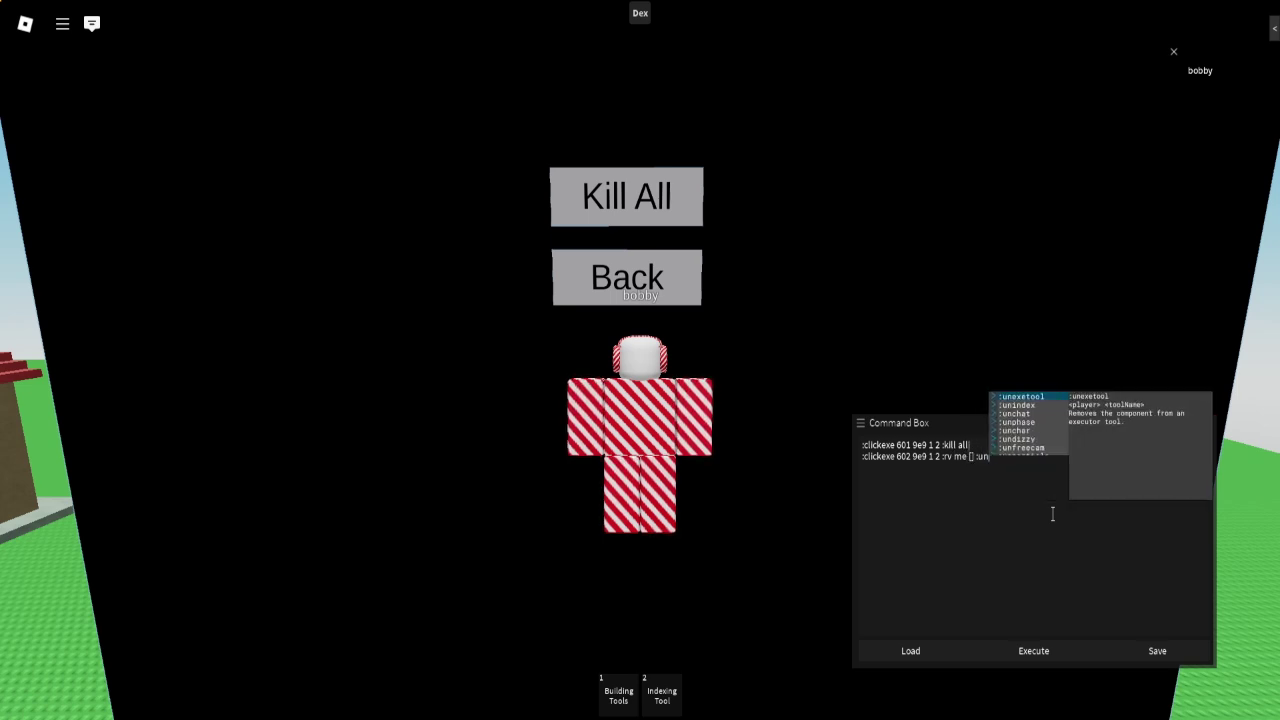
pyautogui.write('loadb tut')
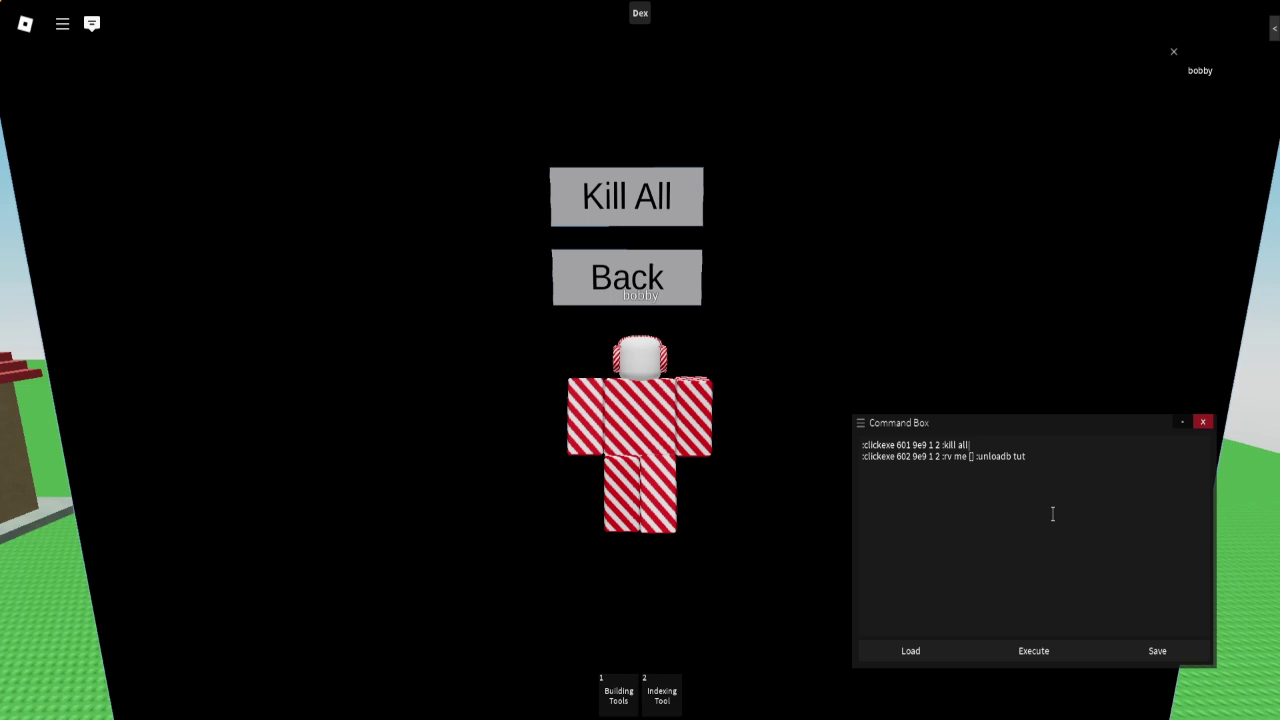
pyautogui.write('orialgui|')
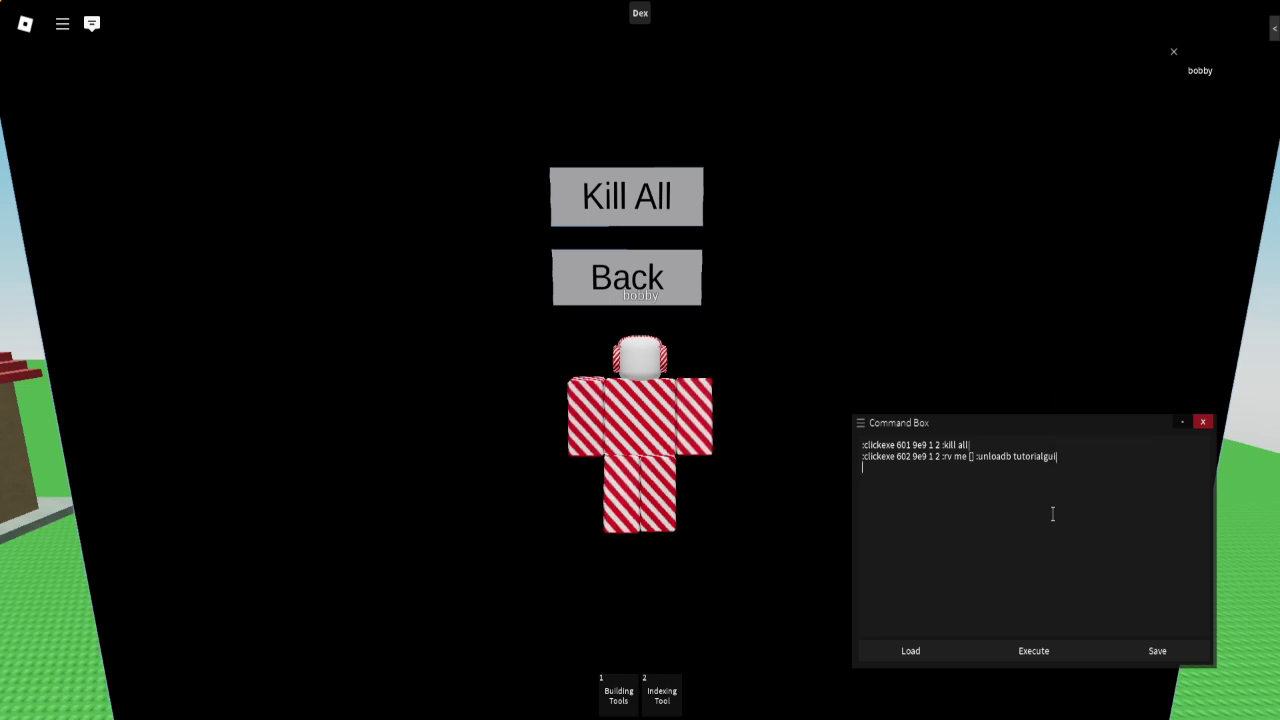
# - Remove the trailing "|" and empty line after "tutorialgui" and execute both clickexe commands
pyautogui.press('BackSpace')
pyautogui.rightClick(995, 367)
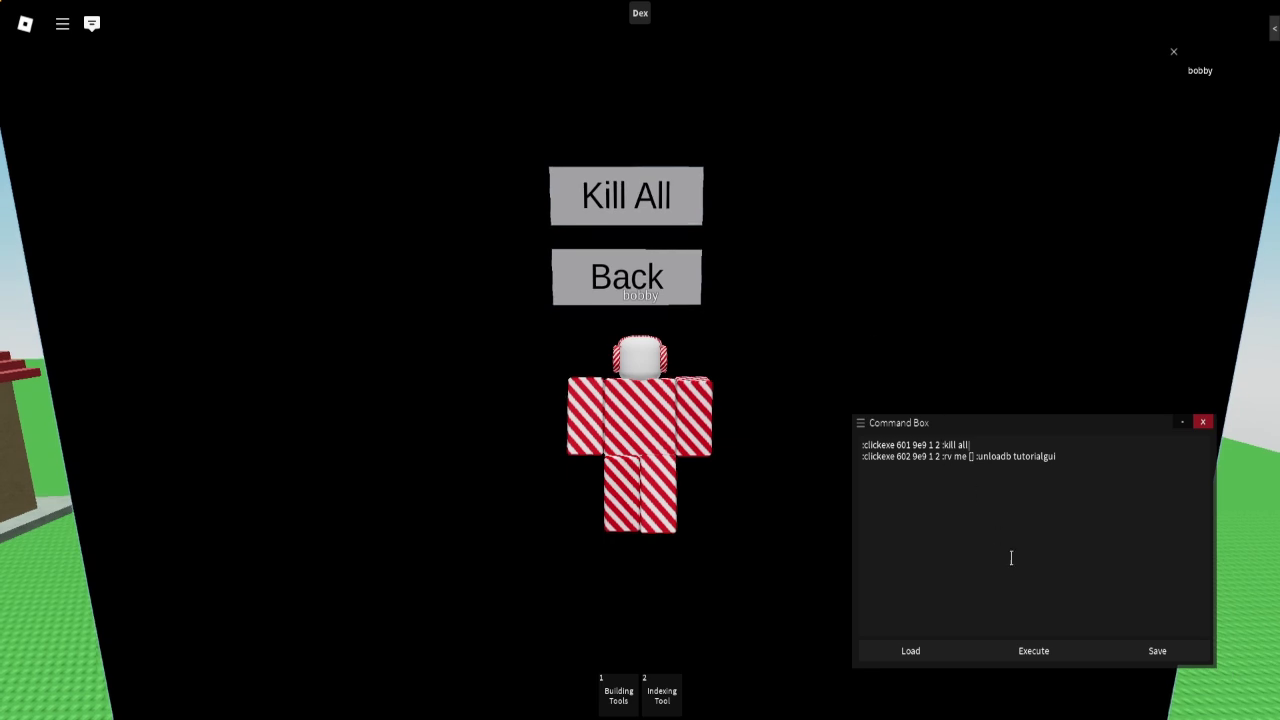
pyautogui.click(1034, 651)
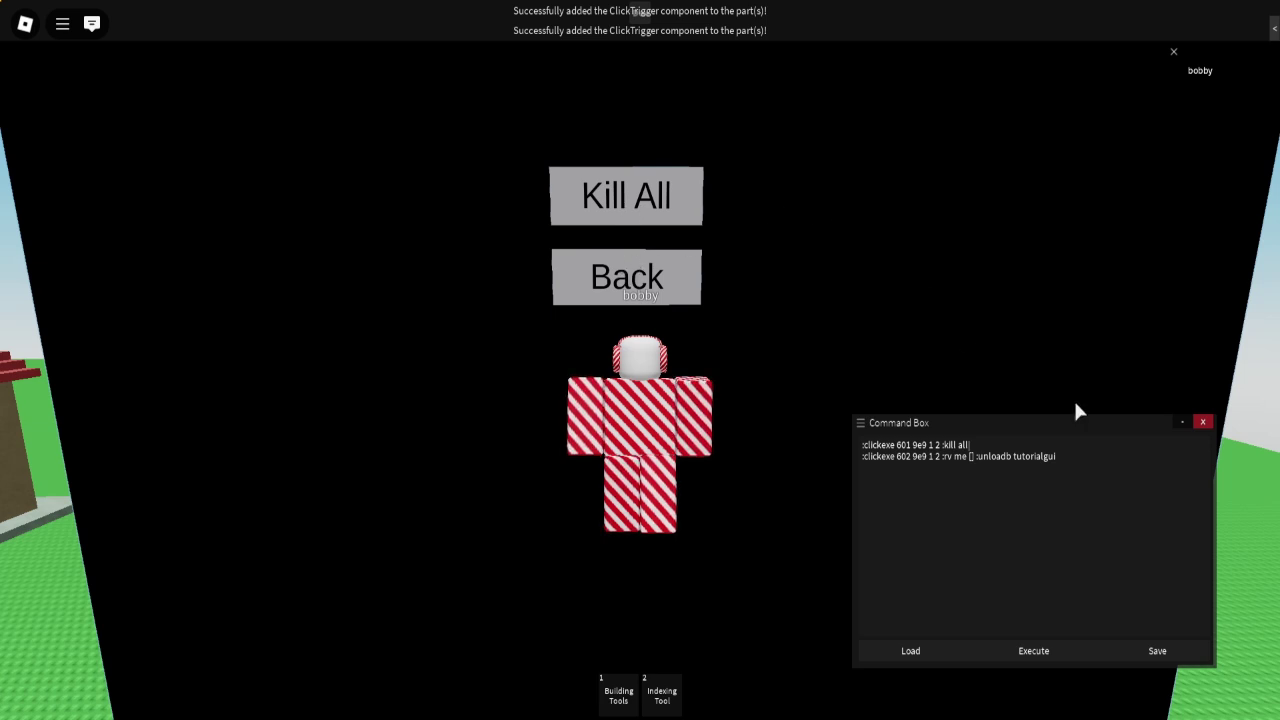
# - Collapse the Command Box and move it clear of the wall menu
pyautogui.click(1182, 424)
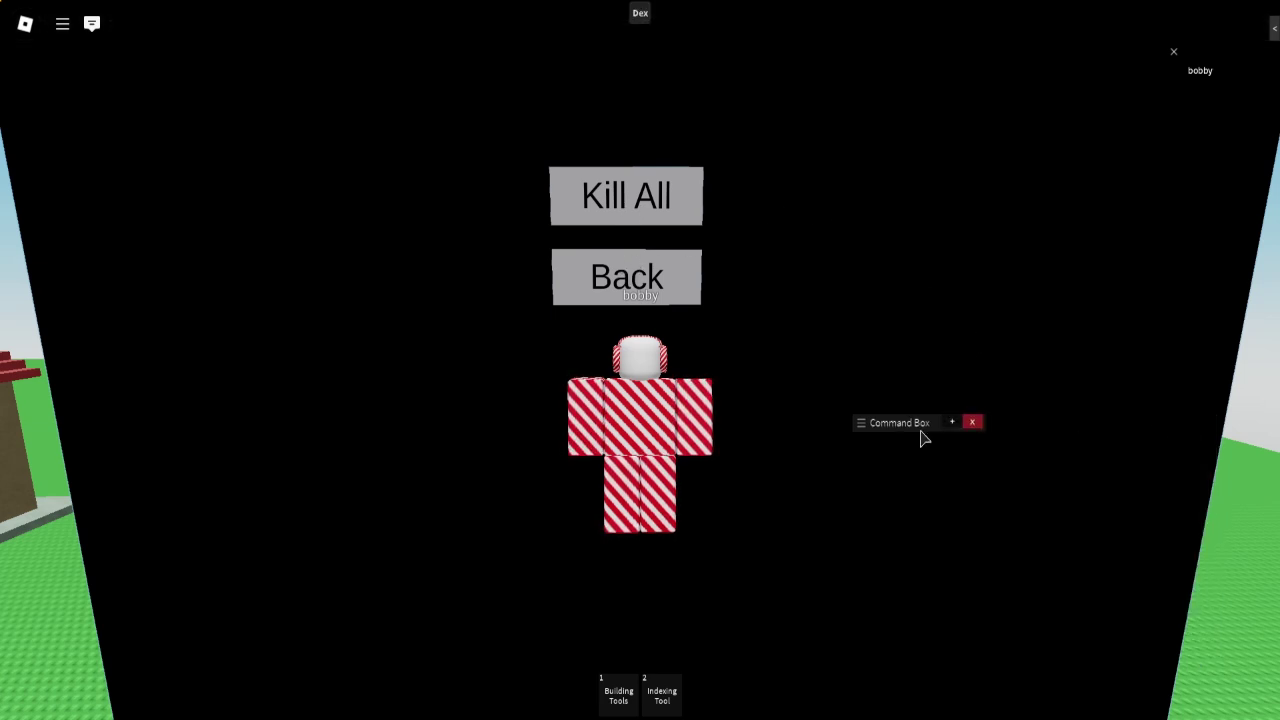
pyautogui.moveTo(915, 426); pyautogui.dragTo(1036, 575)
pyautogui.scroll(-10, 844, 342)
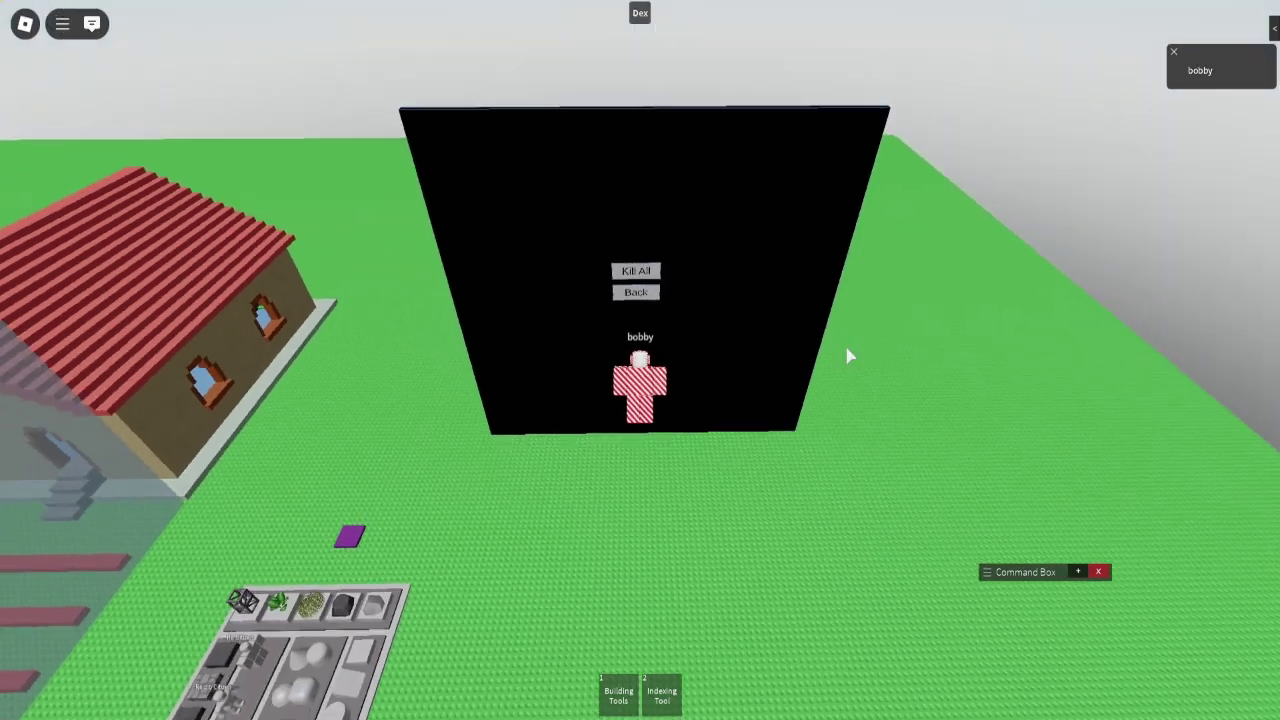
# - With Building Tools, save the selected wall menu to the "tutorialgui" save slot, overwriting the existing save
pyautogui.press('1')
pyautogui.press('z')
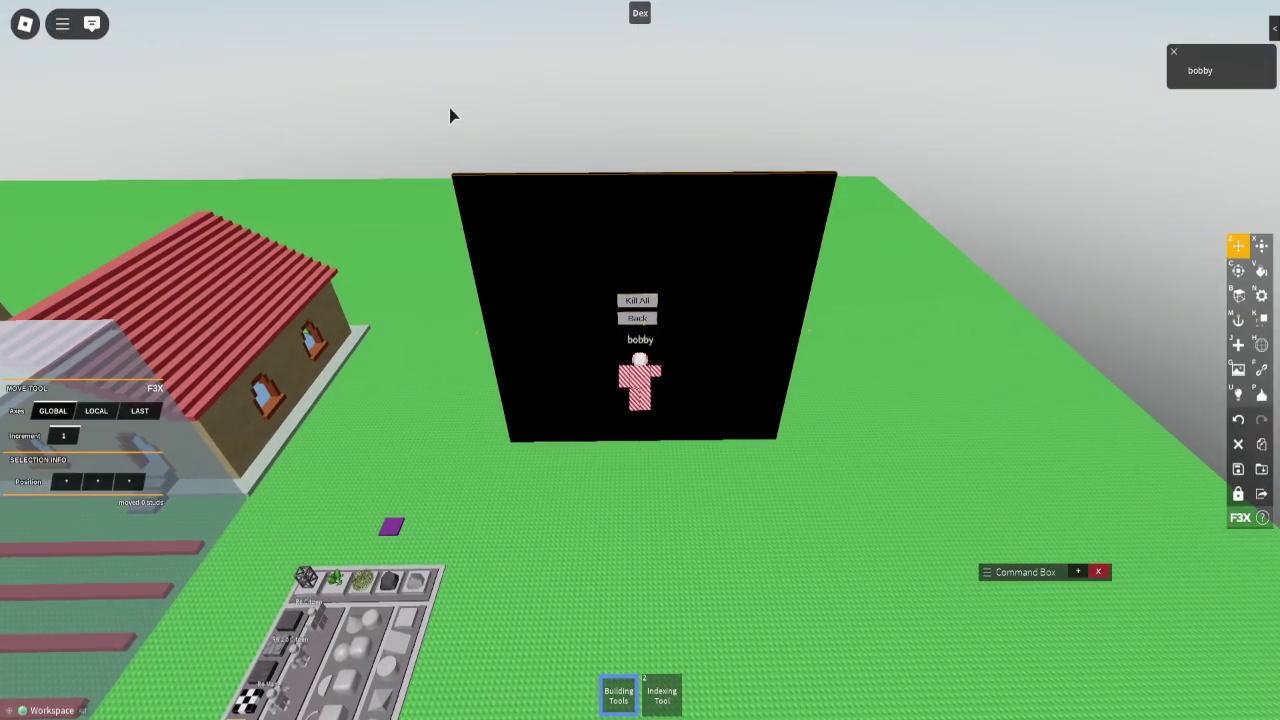
pyautogui.click(1239, 469)
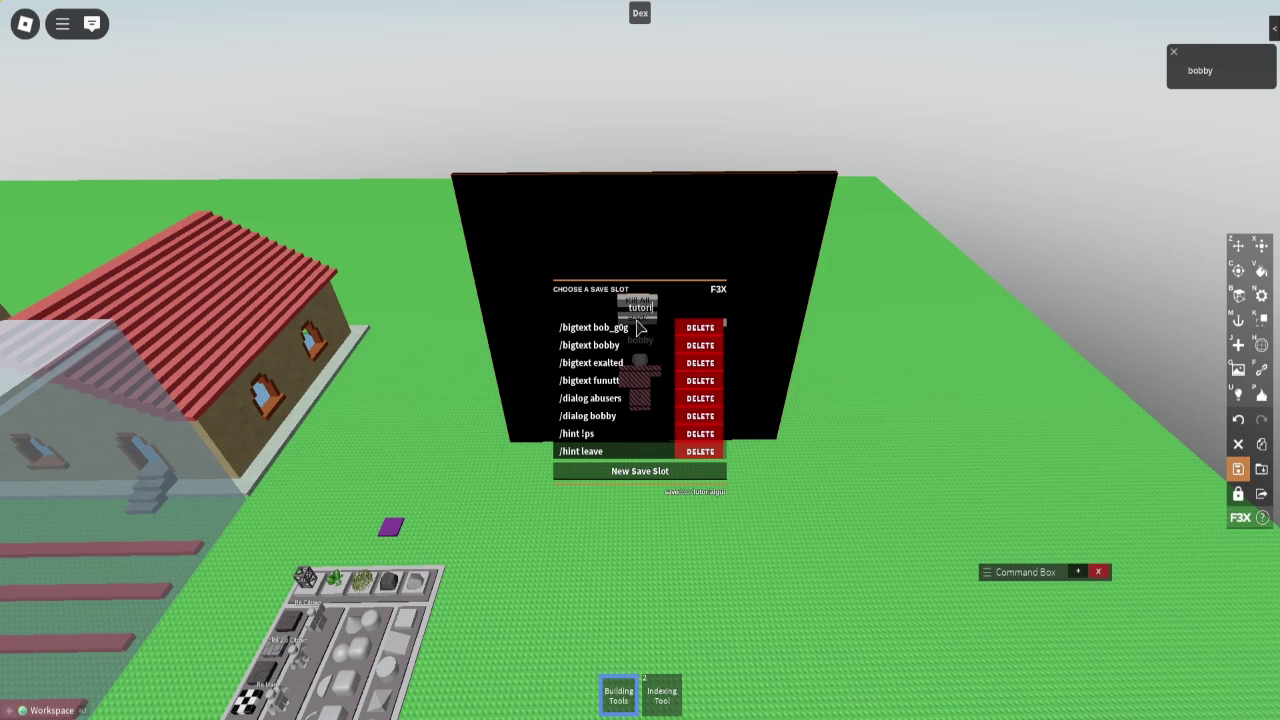
pyautogui.write('algui')
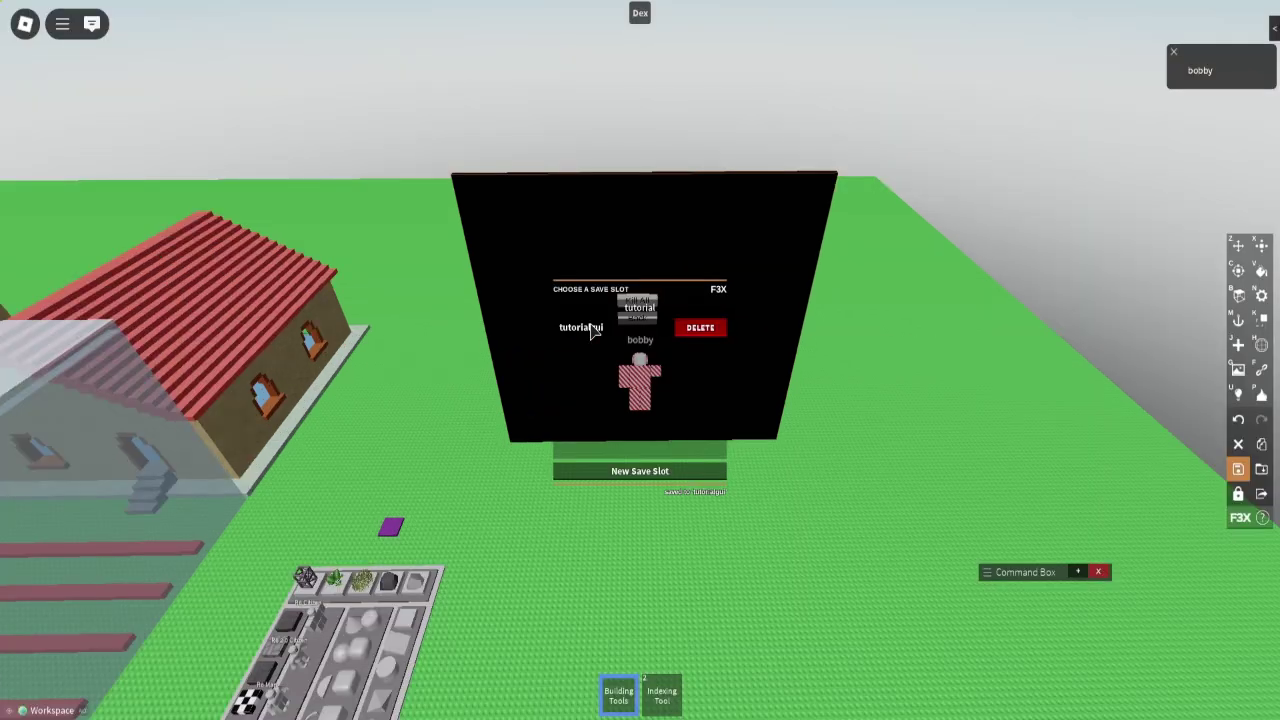
pyautogui.click(607, 342)
pyautogui.click(620, 399)
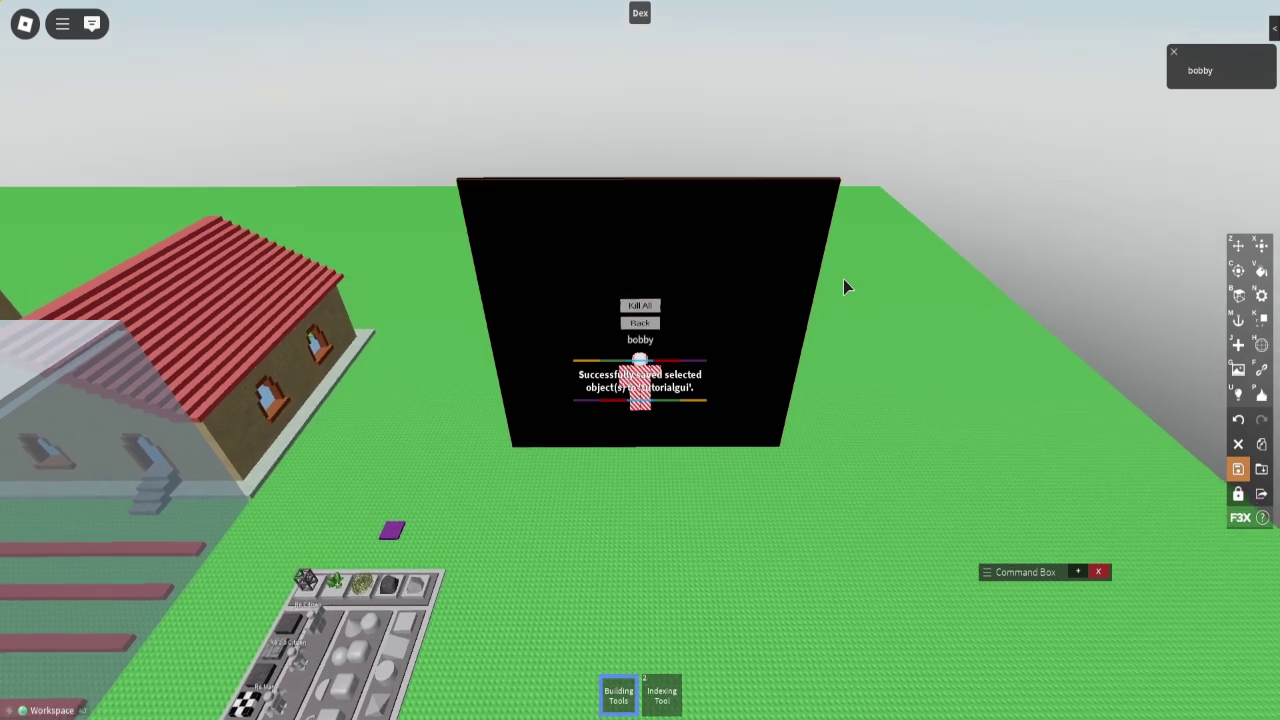
pyautogui.scroll(3, 844, 280)
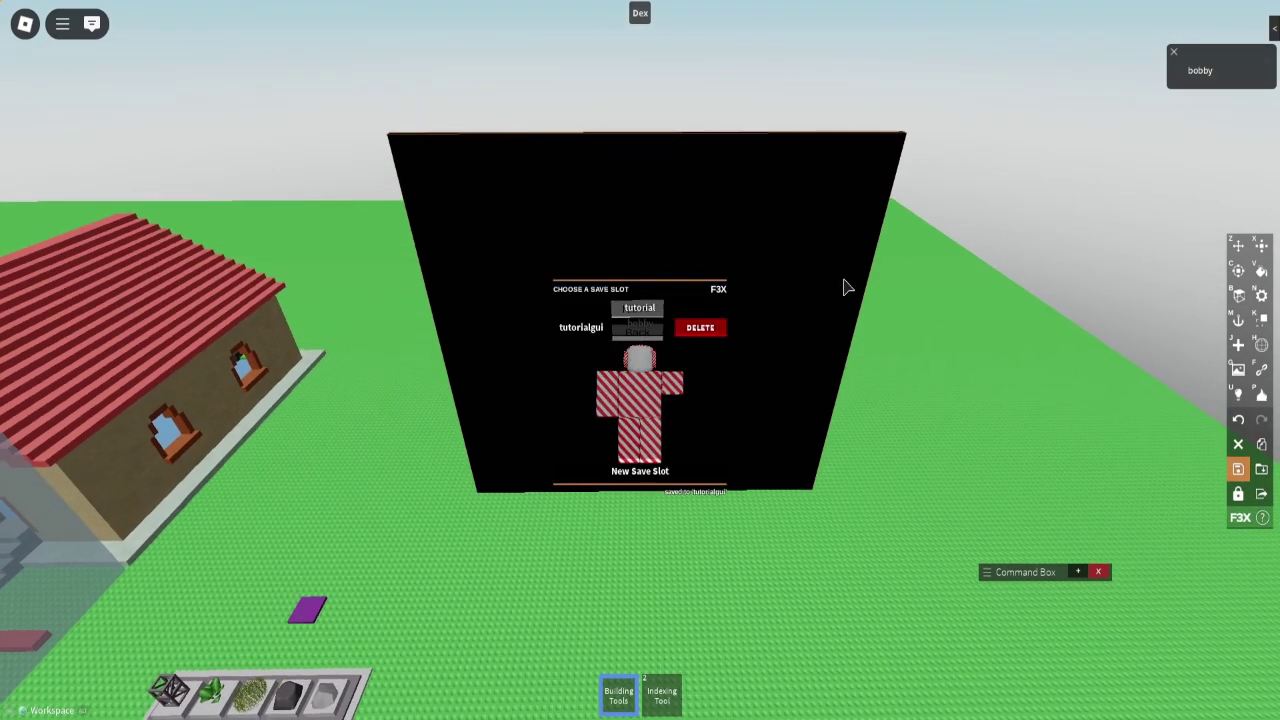
# - Delete the selected black wall and its "Kill All" and "Back" panels from the workspace
pyautogui.press('z')
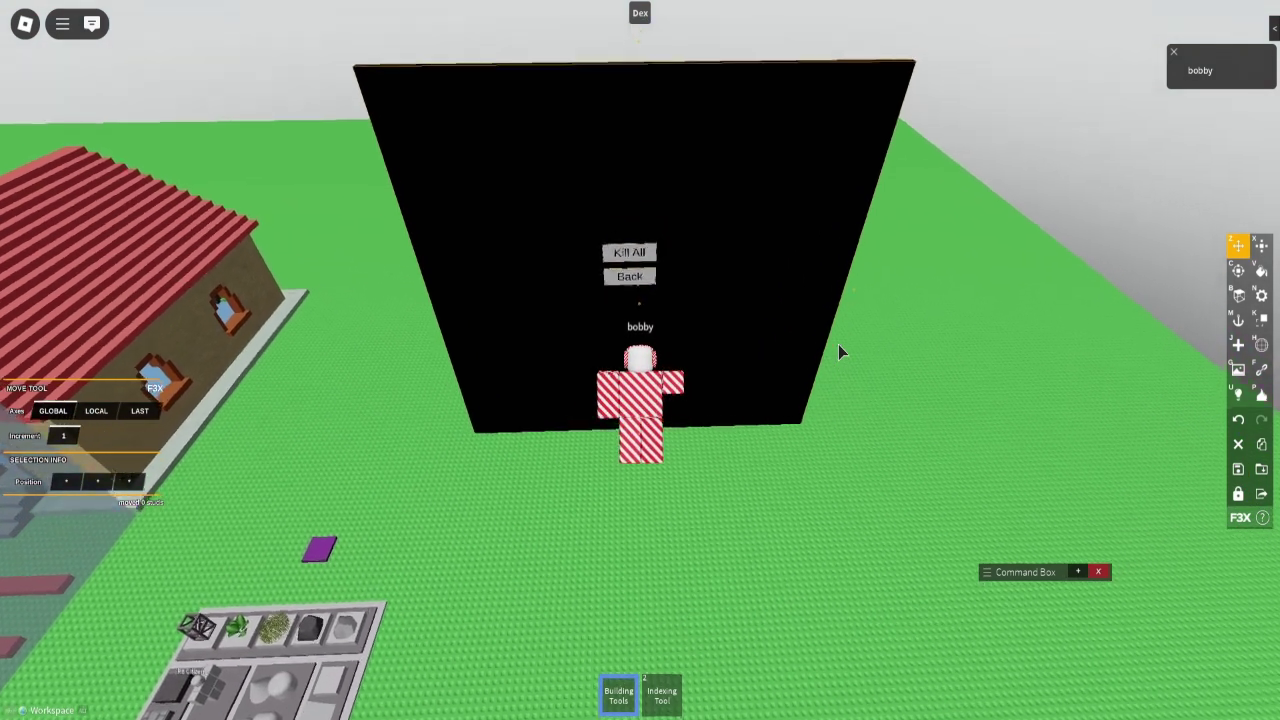
pyautogui.hotkey('shift', 'x')
pyautogui.press('w')
# - Expand the Command Box beside the character and clear the old clickexe commands from it
pyautogui.moveTo(1025, 567); pyautogui.dragTo(885, 315)
pyautogui.click(885, 297)
pyautogui.moveTo(1003, 350); pyautogui.dragTo(770, 331)
pyautogui.press('BackSpace')
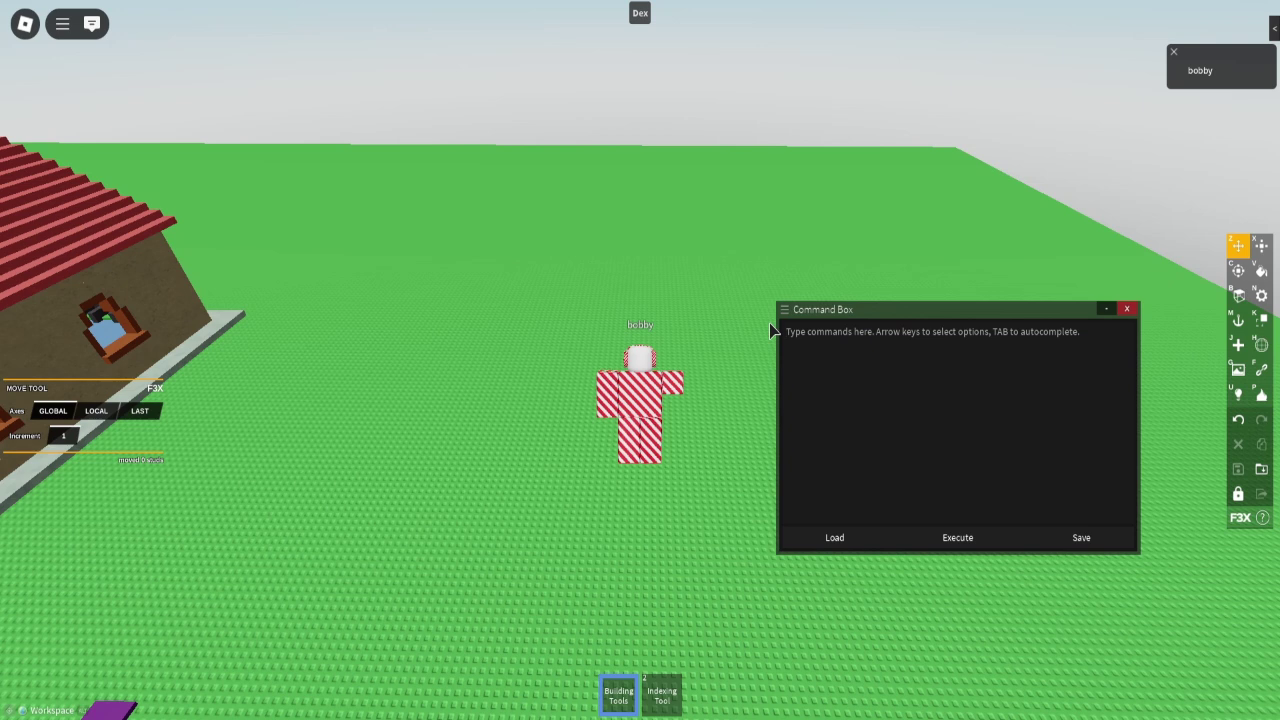
# - Enter ":forcelockviewcam me tutorialgui 0,180,0" in the Command Box and shift the box slightly away from the character
pyautogui.write(':forcelockview')
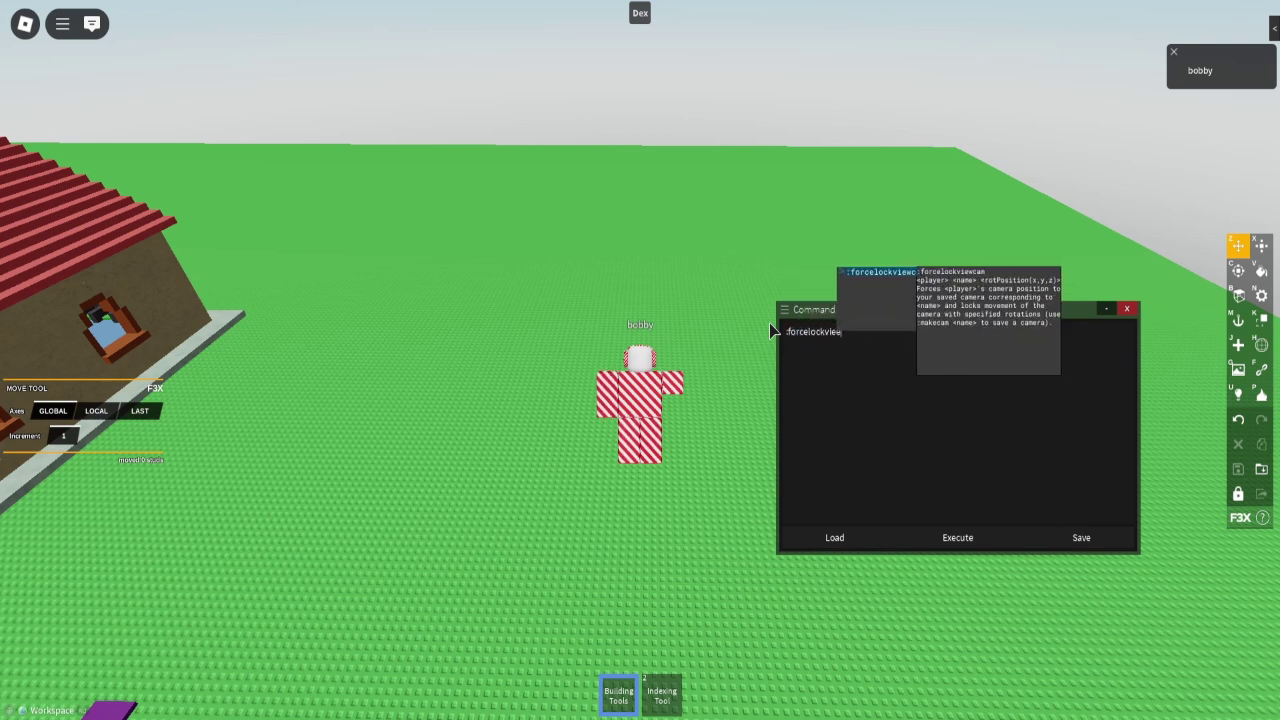
pyautogui.write('cam ')
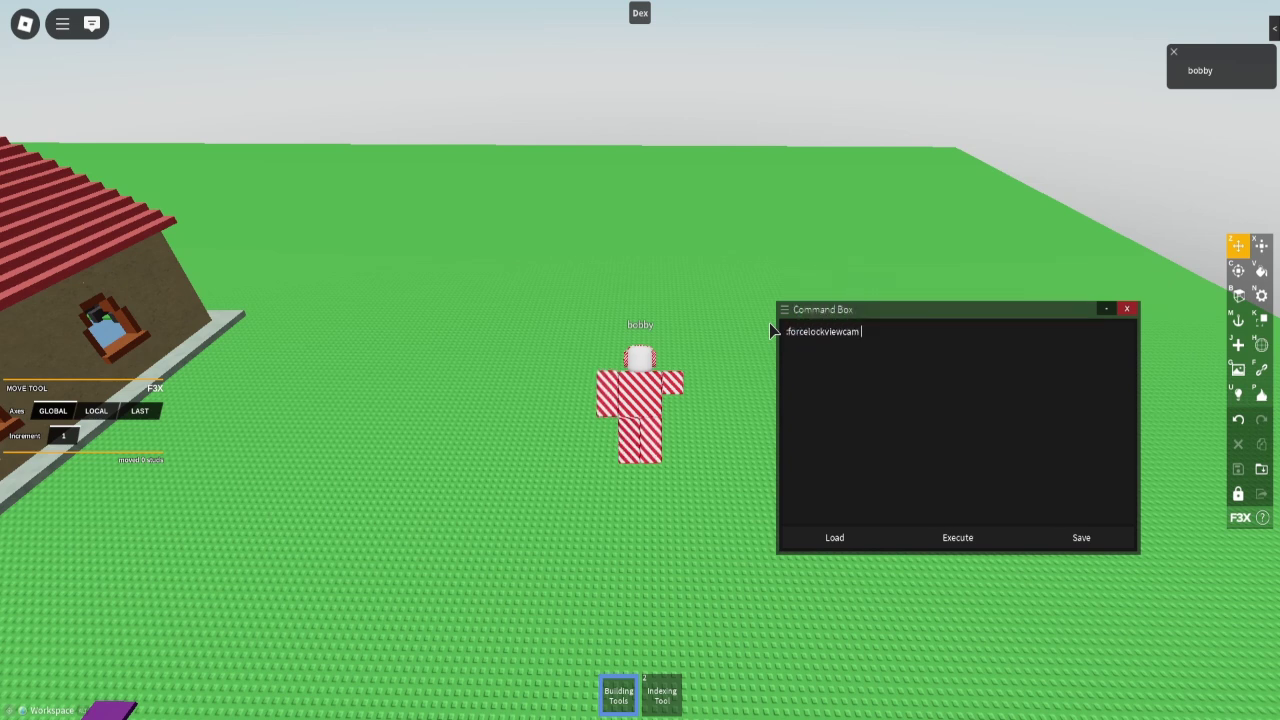
pyautogui.write('me')
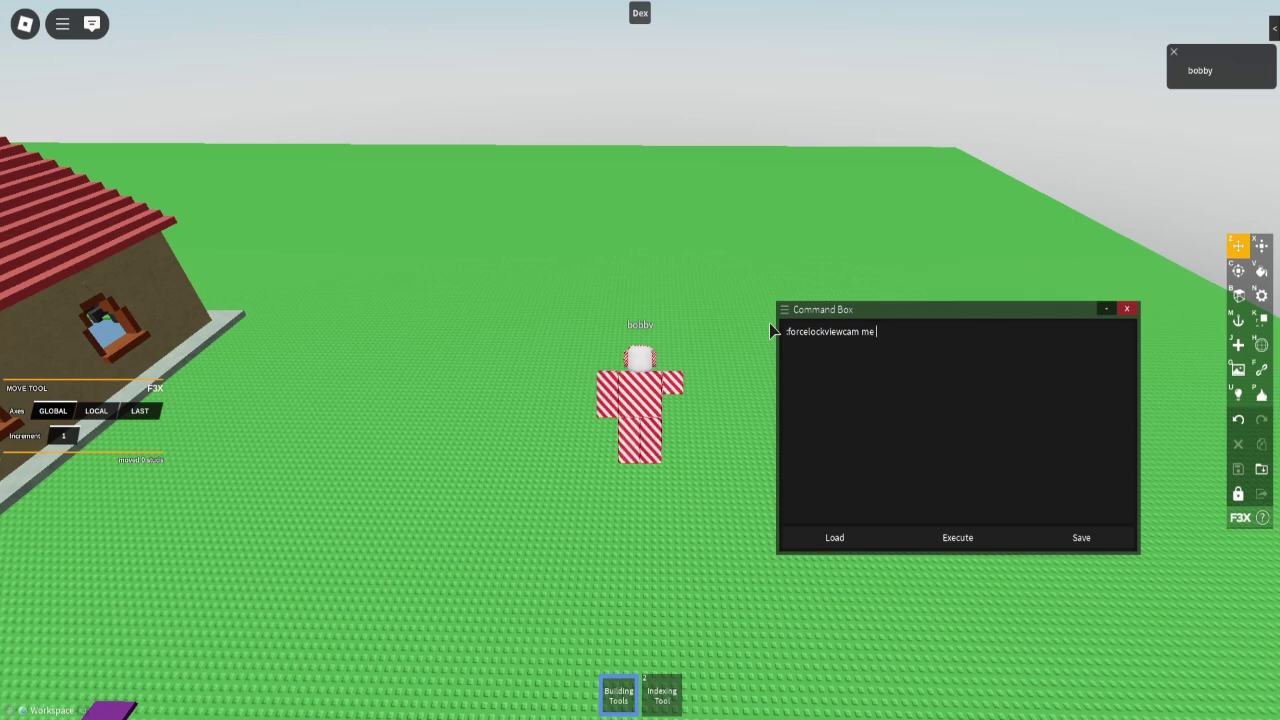
pyautogui.write(' tutorialgui')
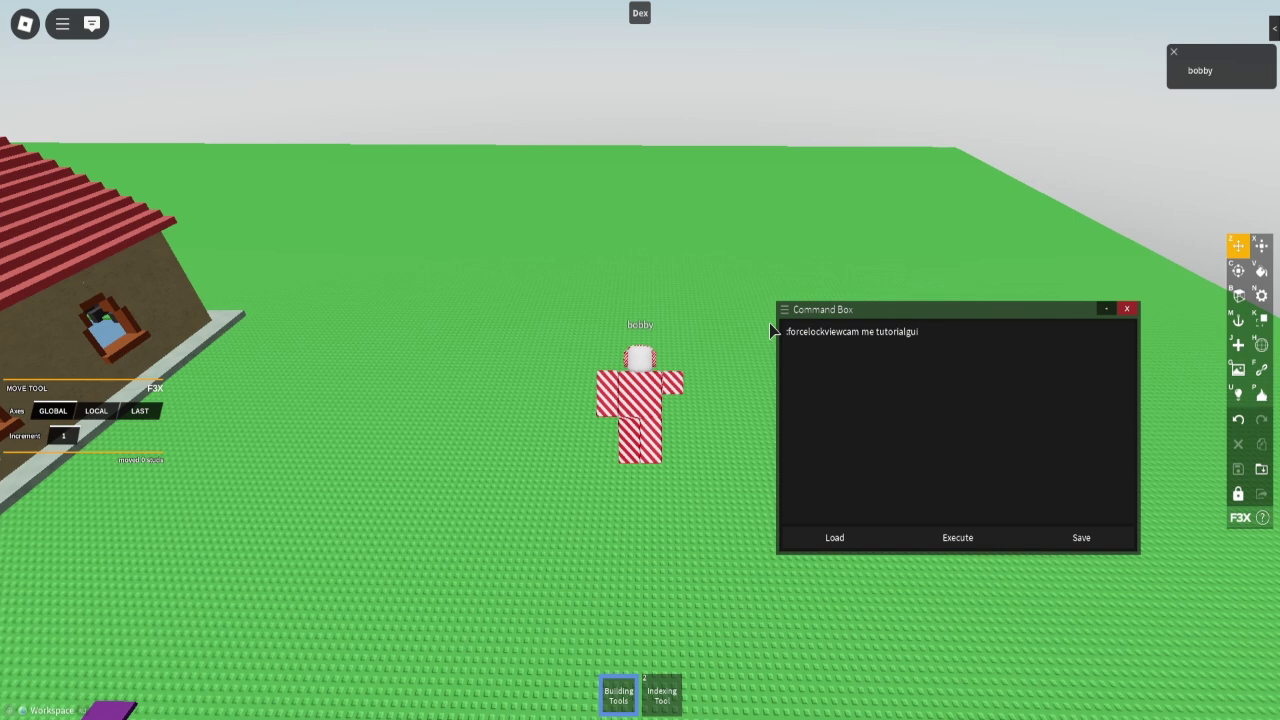
pyautogui.write(' 0,180,0')
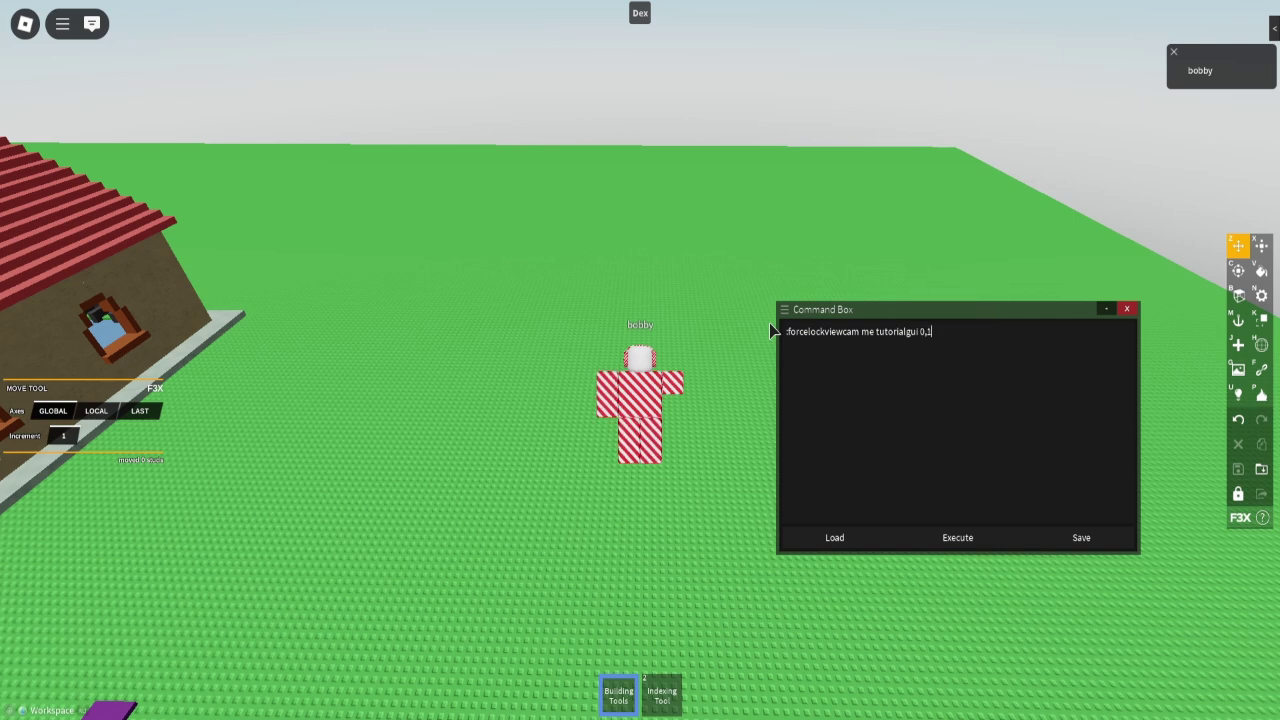
pyautogui.doubleClick(933, 333)
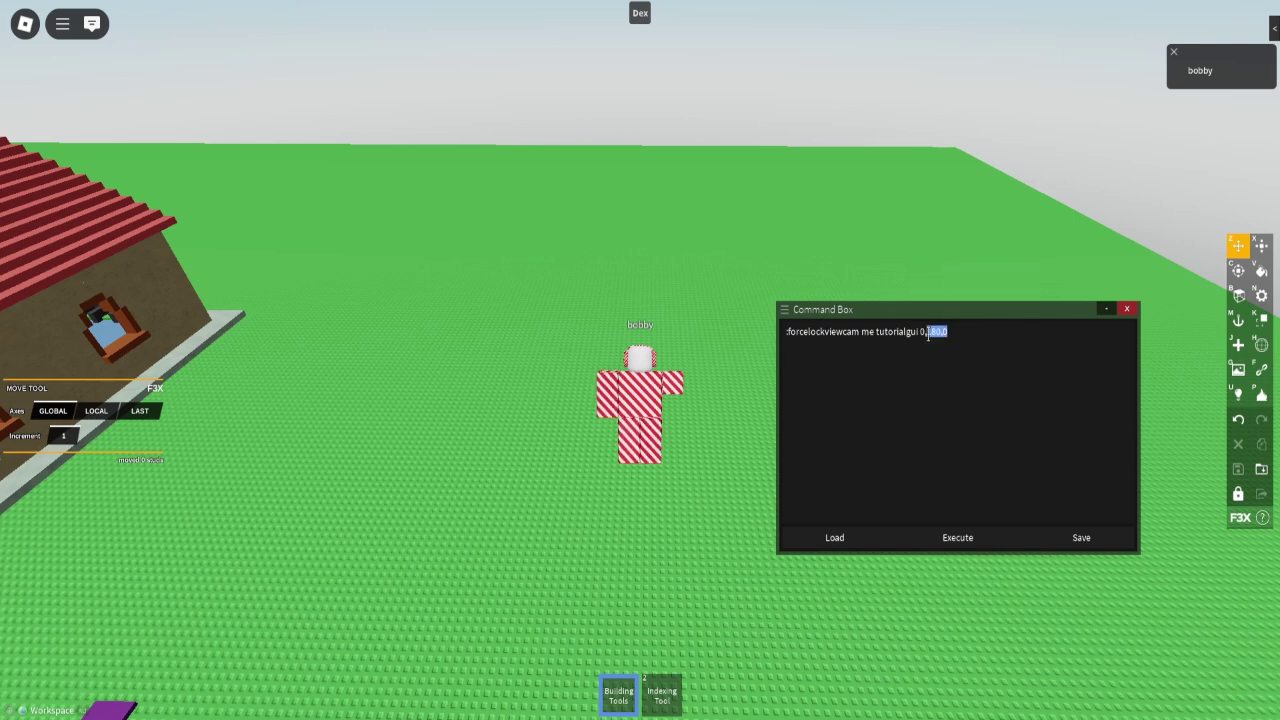
pyautogui.moveTo(927, 316); pyautogui.dragTo(969, 358)
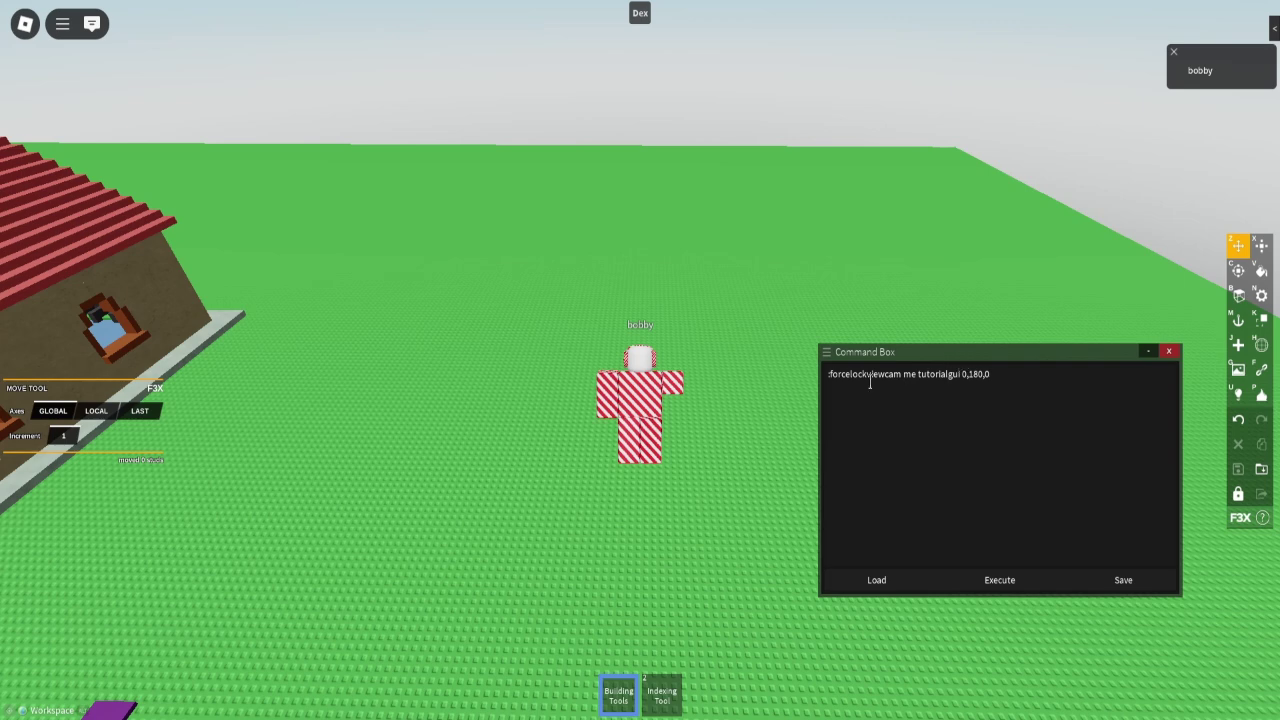
# - Insert the line ":loadb tutorialgui" above the forcelockviewcam command and move the Command Box lower
pyautogui.rightClick(695, 359)
pyautogui.click(1003, 392)
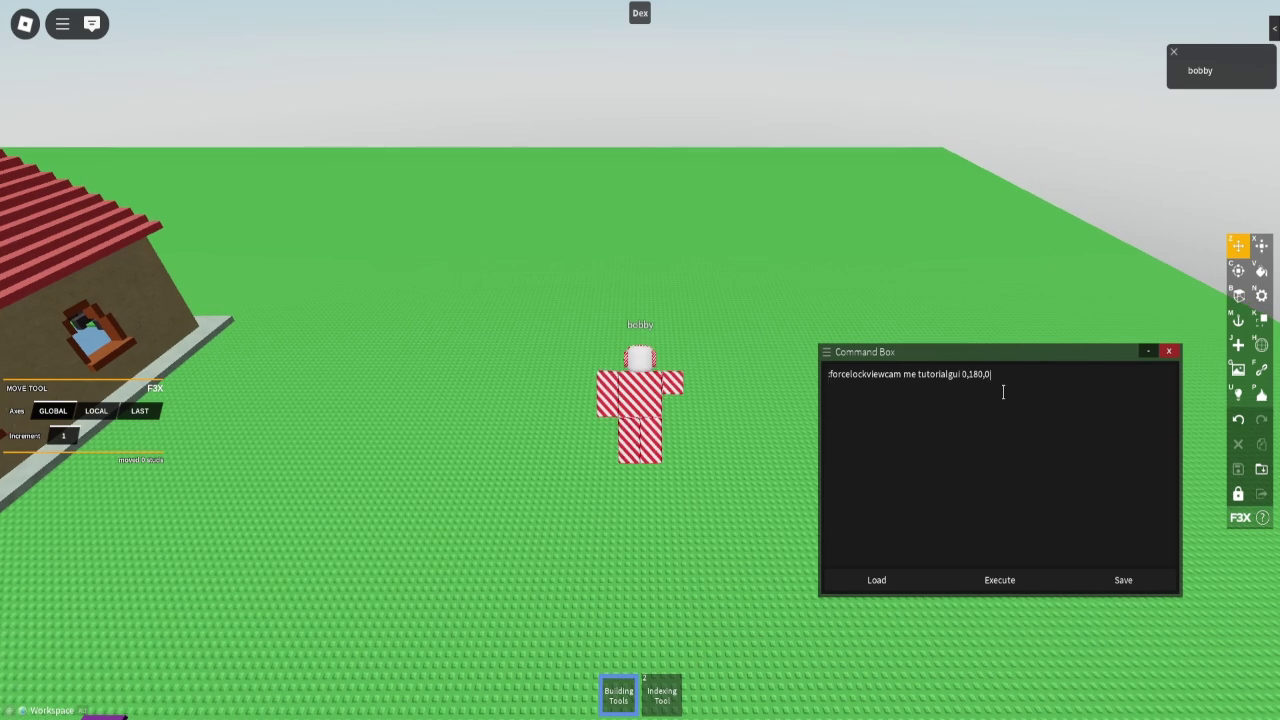
pyautogui.click(831, 382)
pyautogui.press('Return')
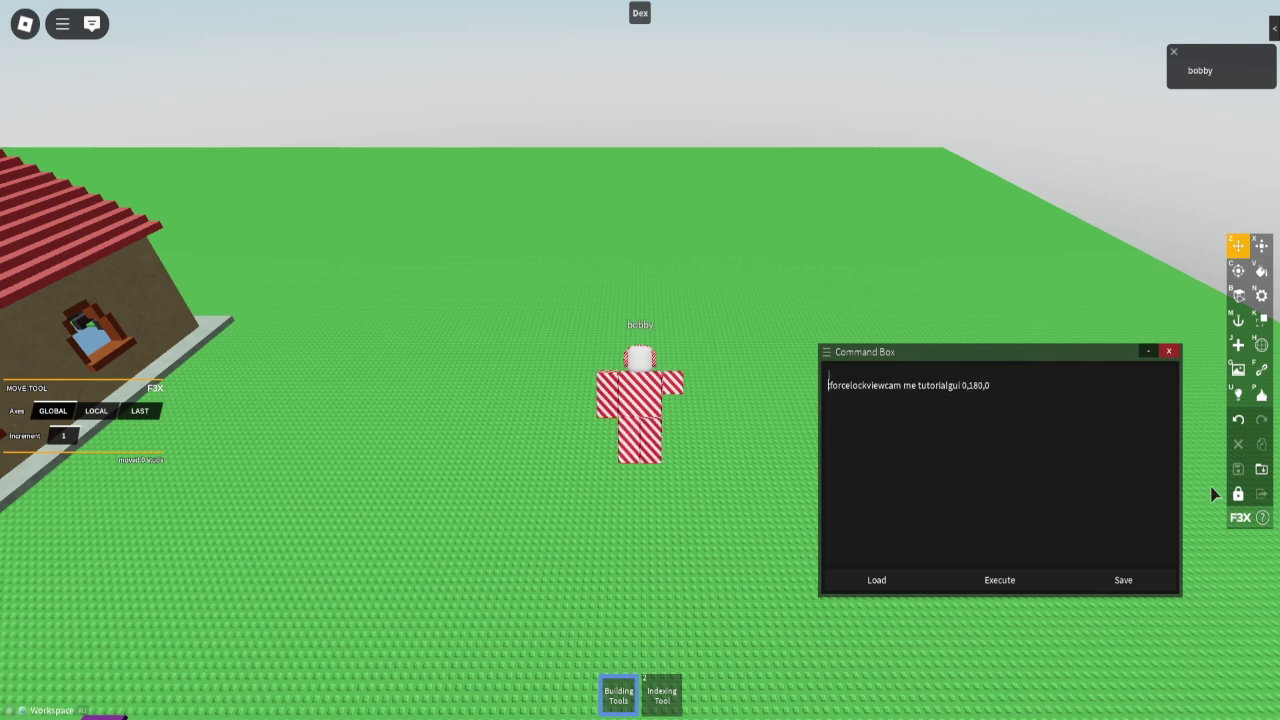
pyautogui.write(':load')
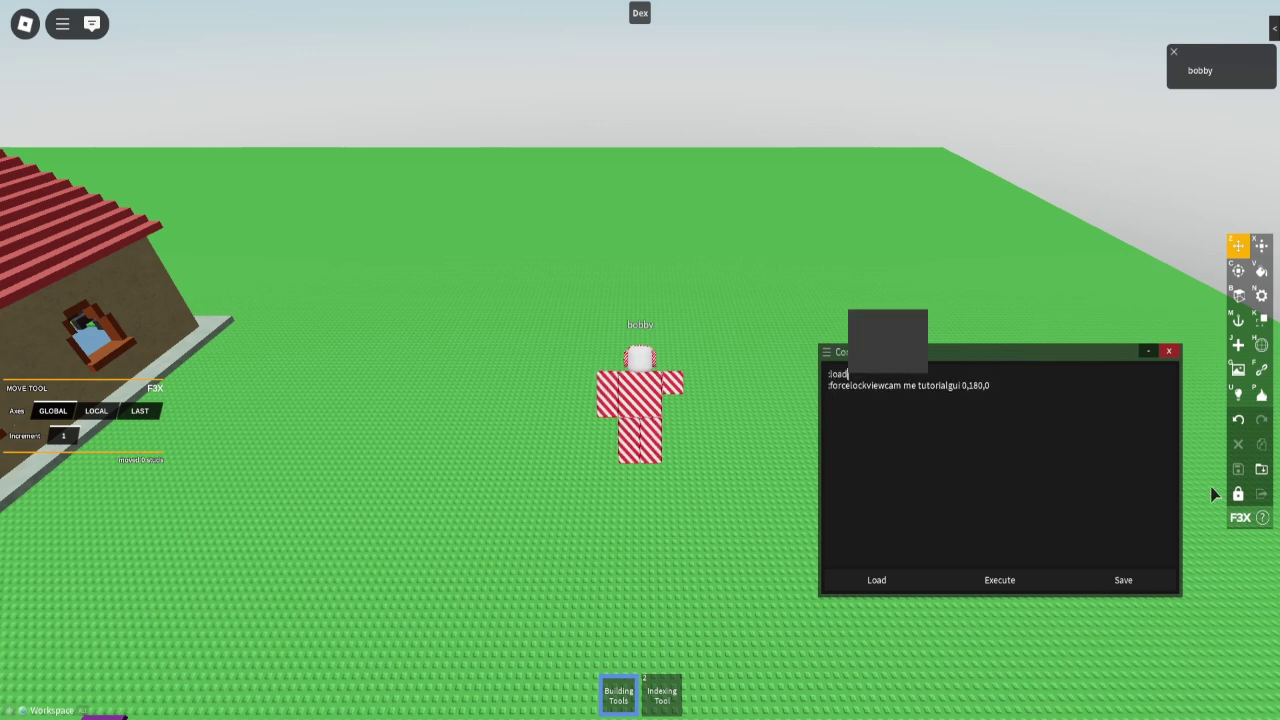
pyautogui.write('b tutorialgui')
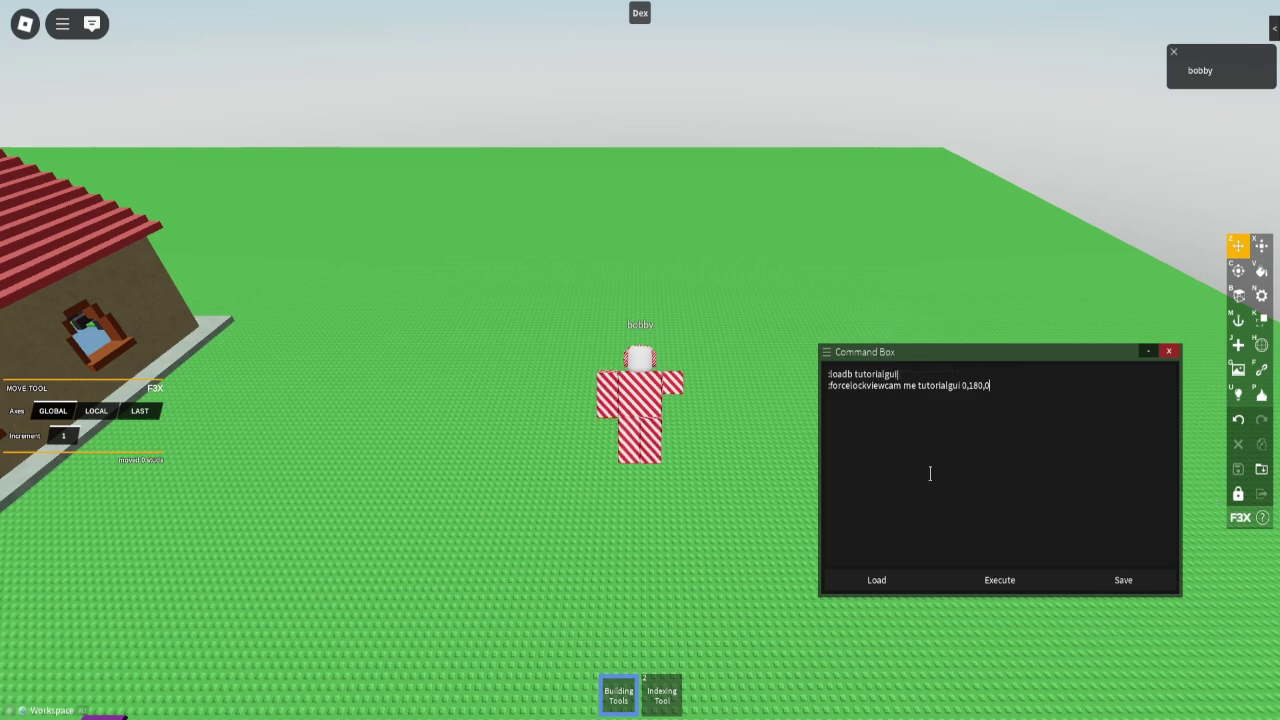
pyautogui.moveTo(886, 352); pyautogui.dragTo(926, 428)
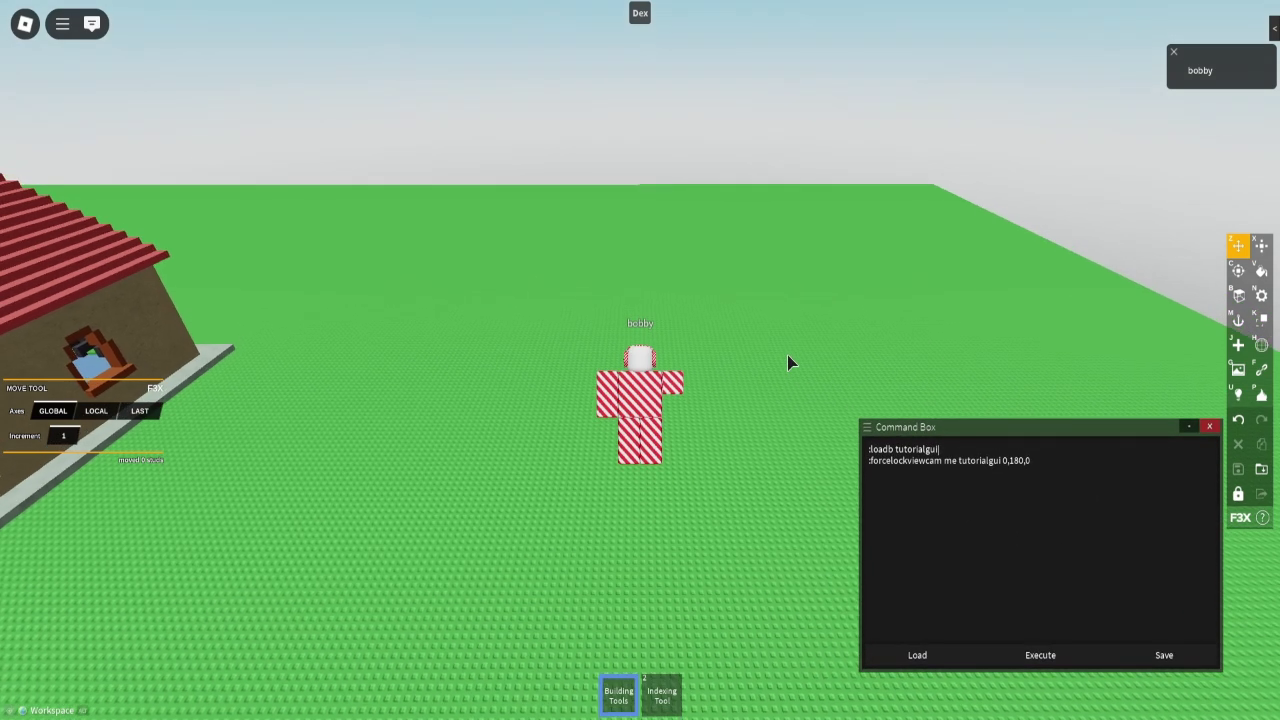
# - Walk the character away, put away Building Tools, and execute the loadb and forcelockviewcam commands
pyautogui.press('w')
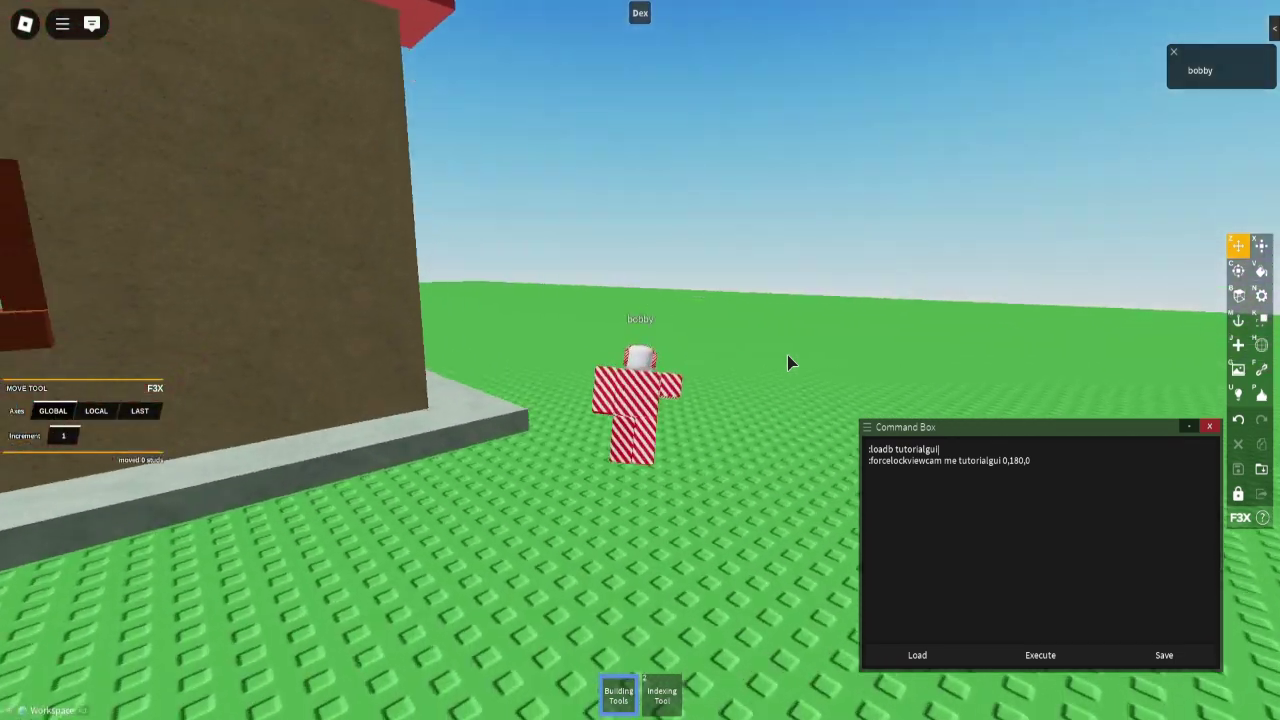
pyautogui.press('1')
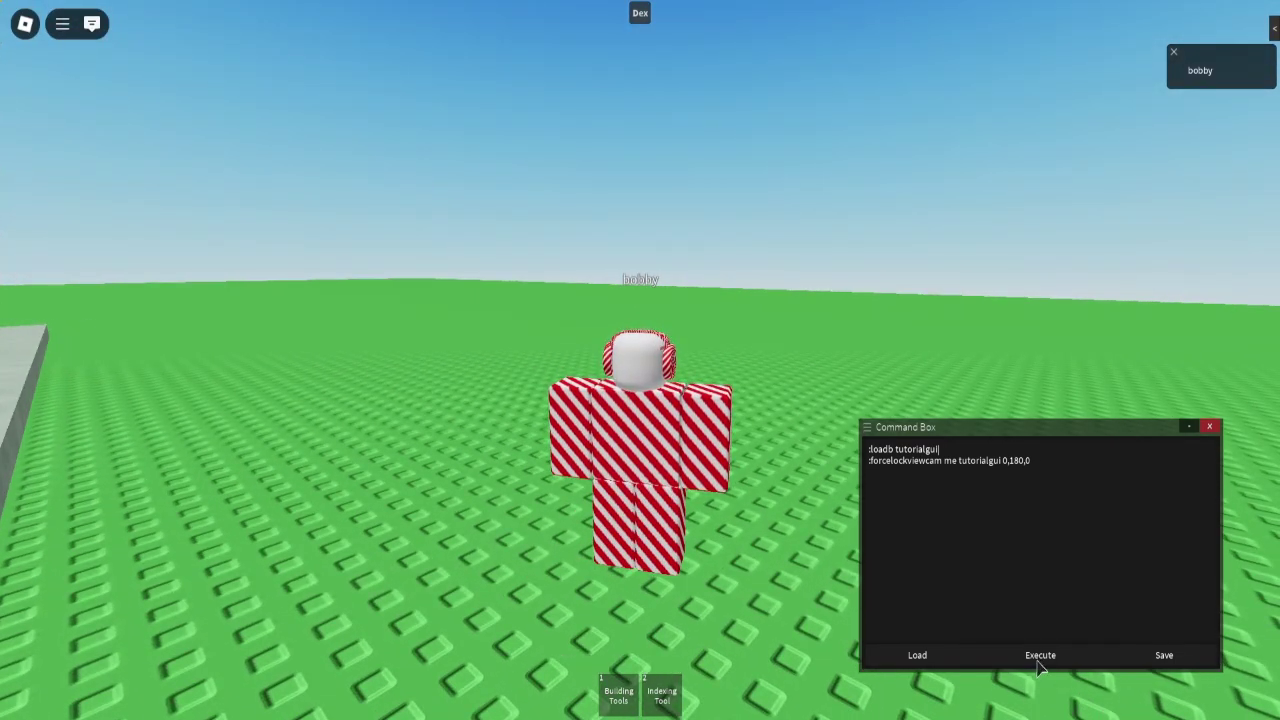
pyautogui.click(1040, 655)
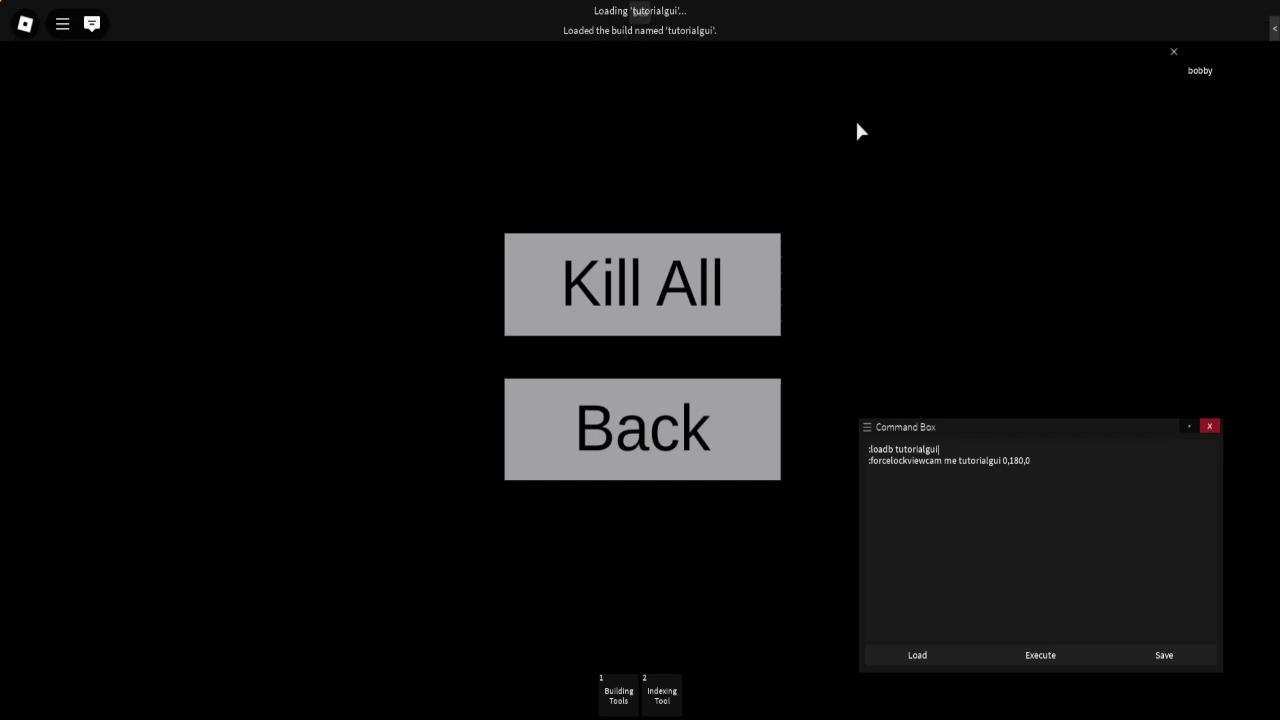
# - Test the loaded menu's "Kill All" and "Back" panels, and move the character after returning from the menu
pyautogui.click(629, 309)
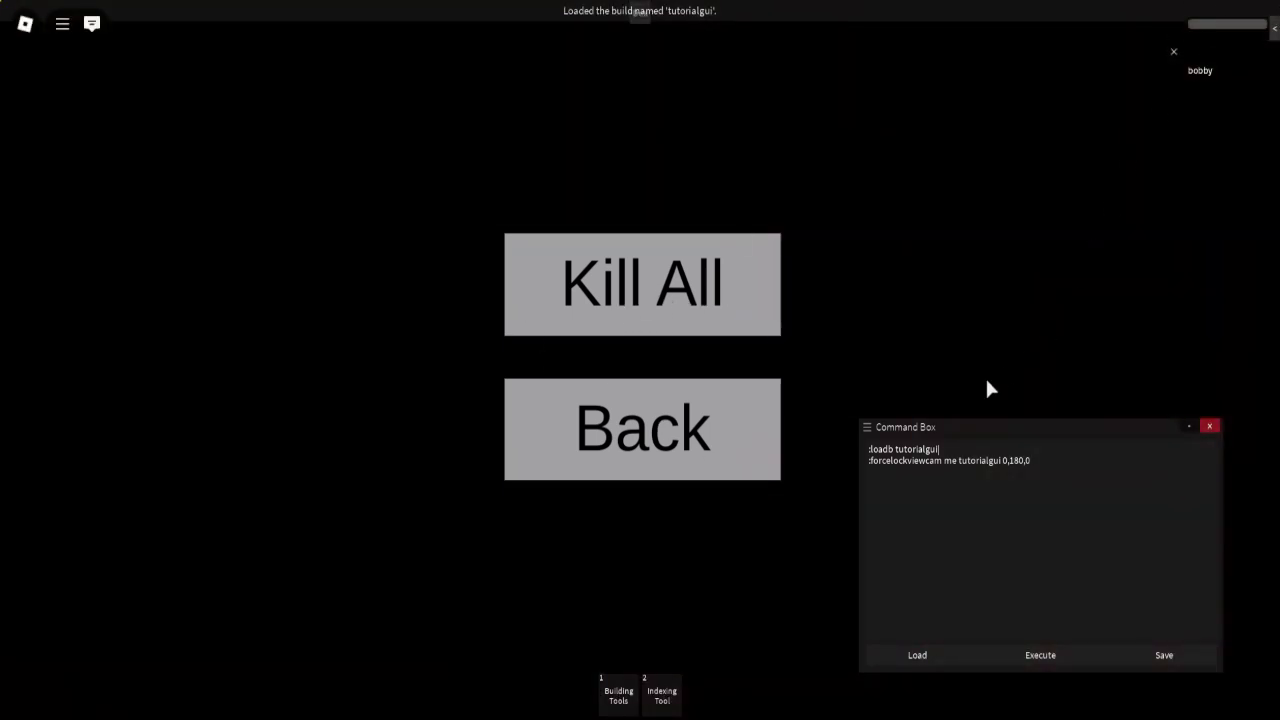
pyautogui.click(686, 434)
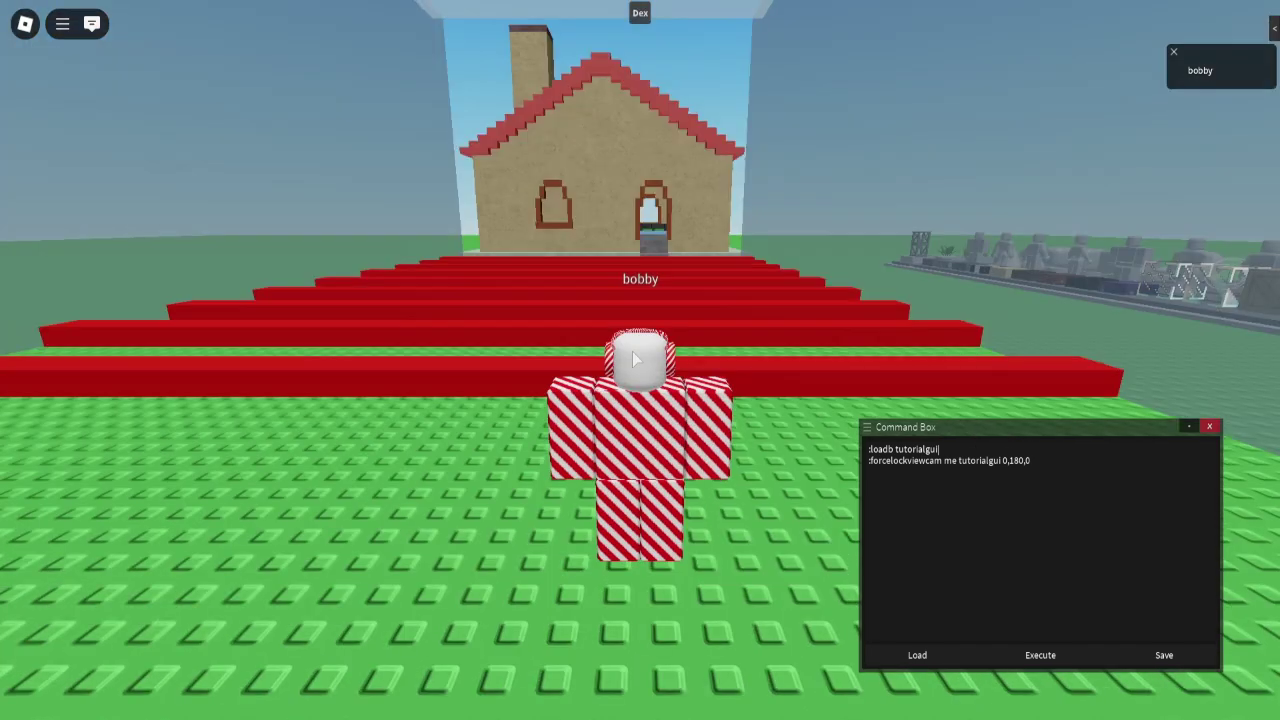
pyautogui.rightClick(631, 359)
pyautogui.press('s')
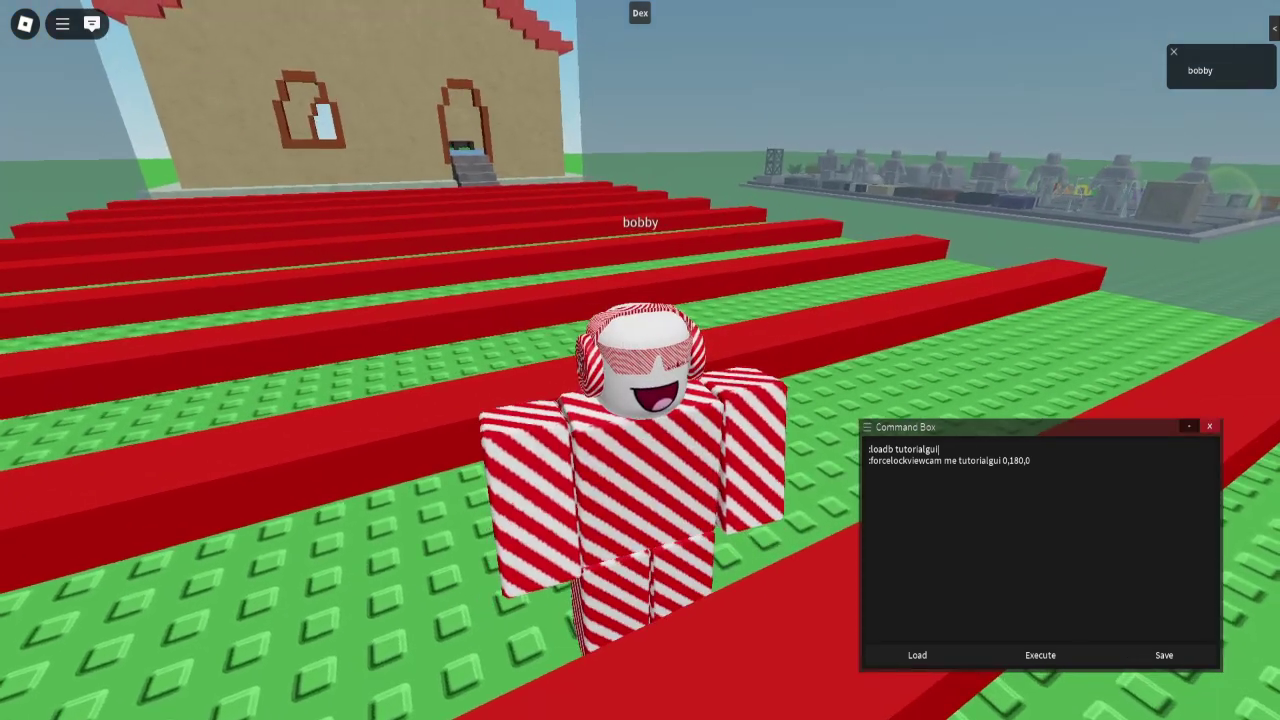